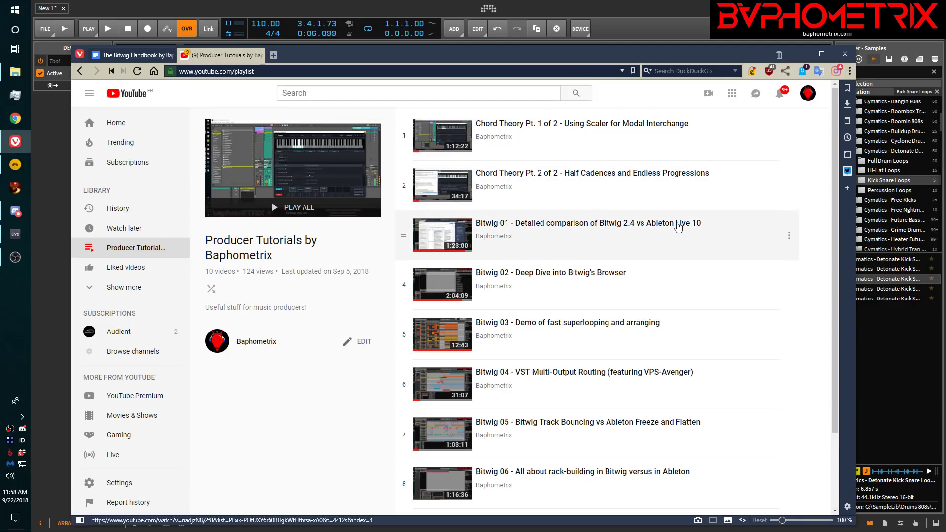
- Open the Bitwig Handbook document and examine its "Pros and Cons of Bitwig (vs Ableton)" section
left_click(132, 55)
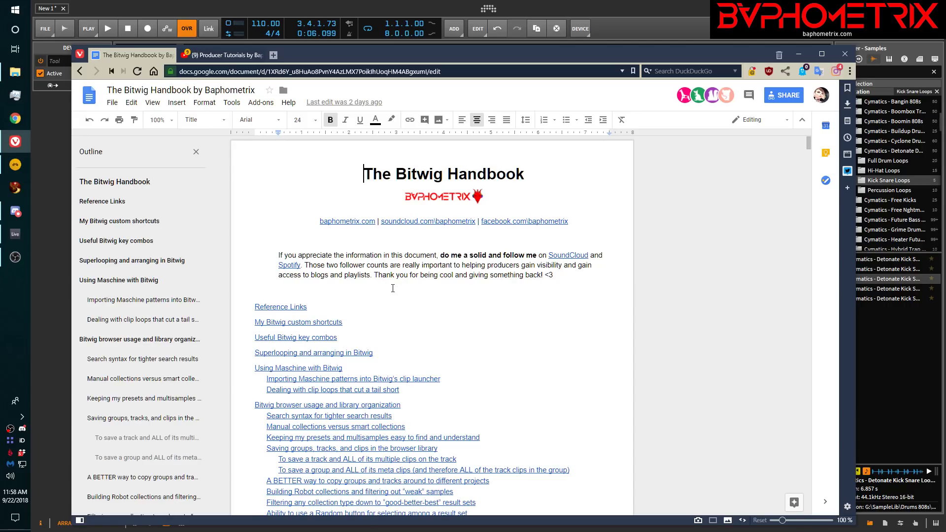
scroll(353, 271, "down", 5)
scroll(353, 271, "up", 5)
scroll(388, 285, "down", 3)
scroll(388, 285, "down", 5)
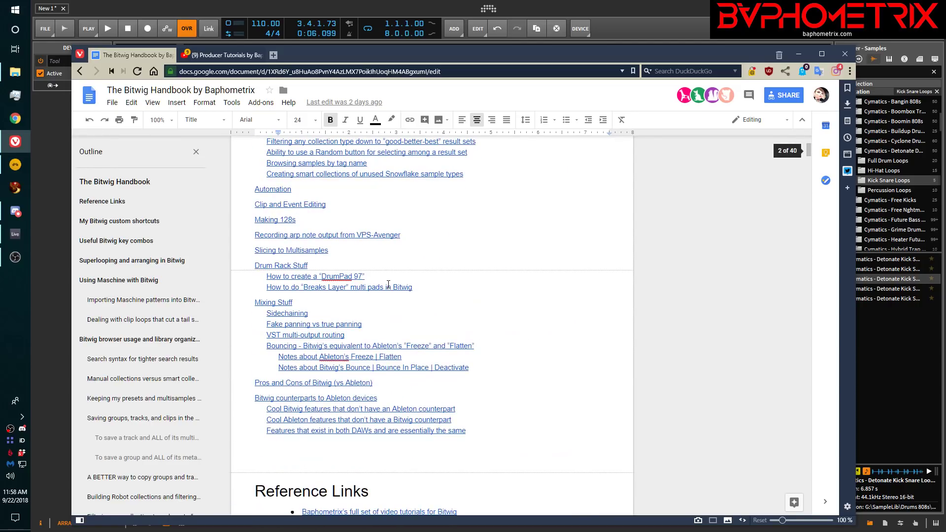
left_click(302, 383)
left_click(301, 394)
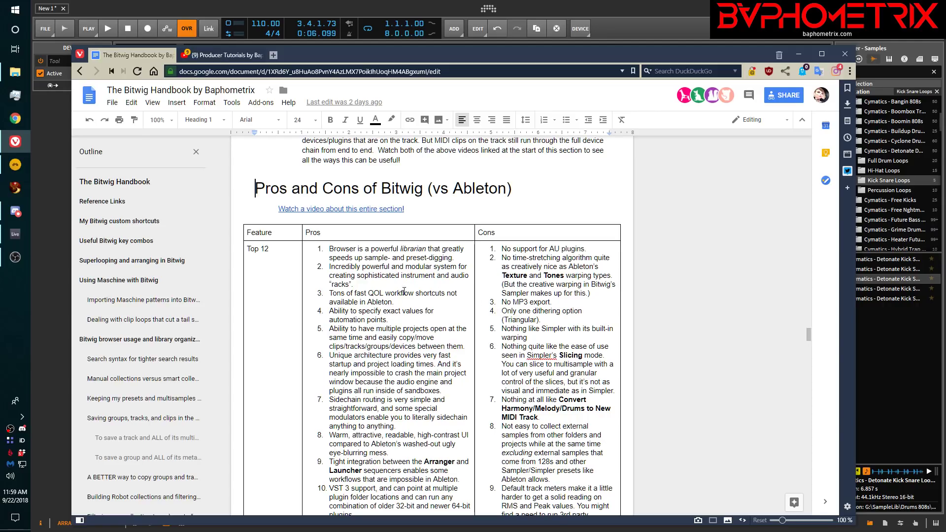
scroll(371, 321, "down", 3)
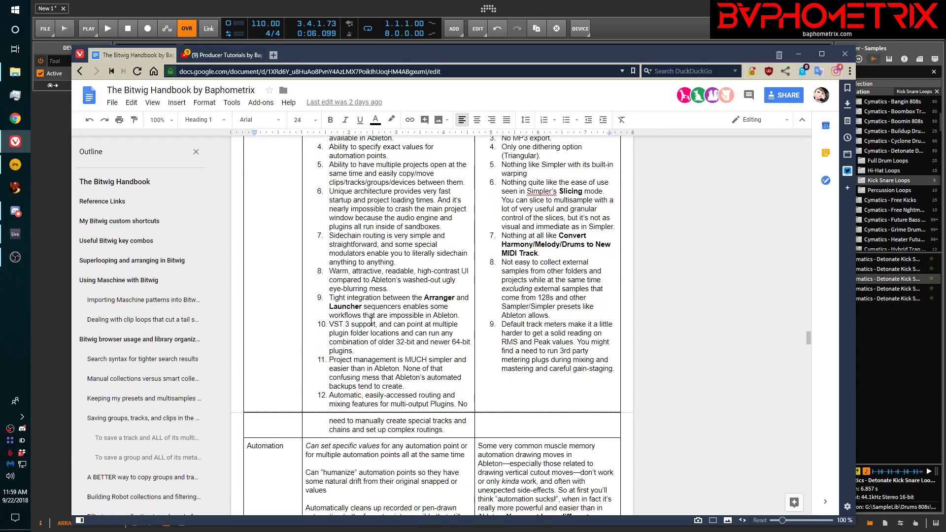
scroll(371, 322, "up", 2)
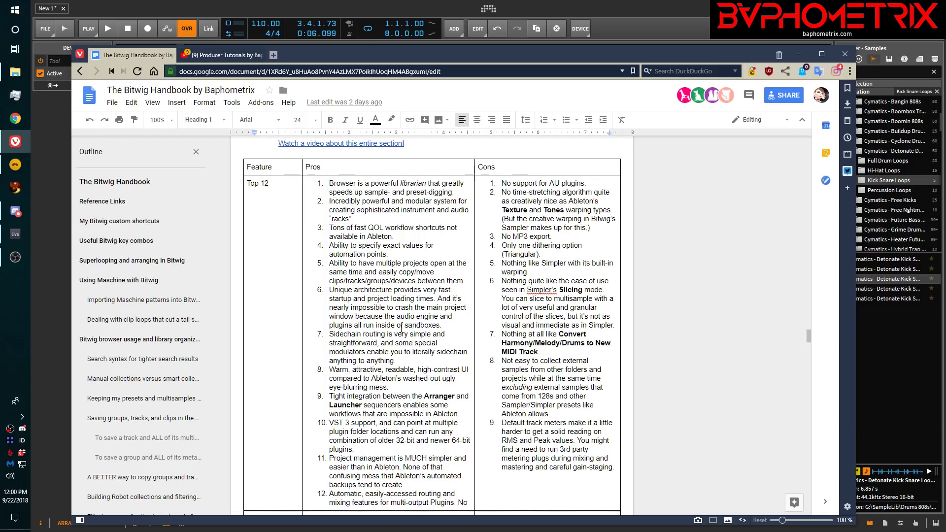
- Switch to Ableton Live and add a Compressor at the end of the 31 Audio track's device chain
left_click(668, 5)
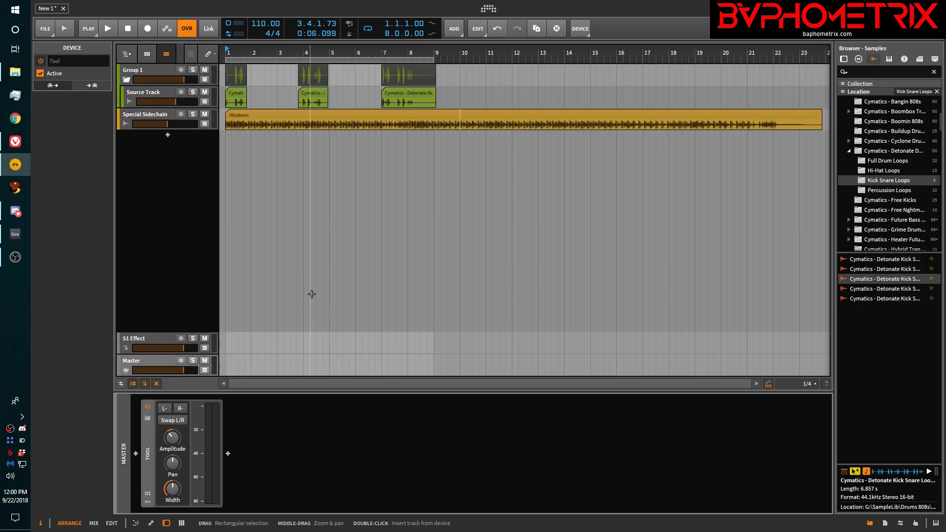
left_click(15, 237)
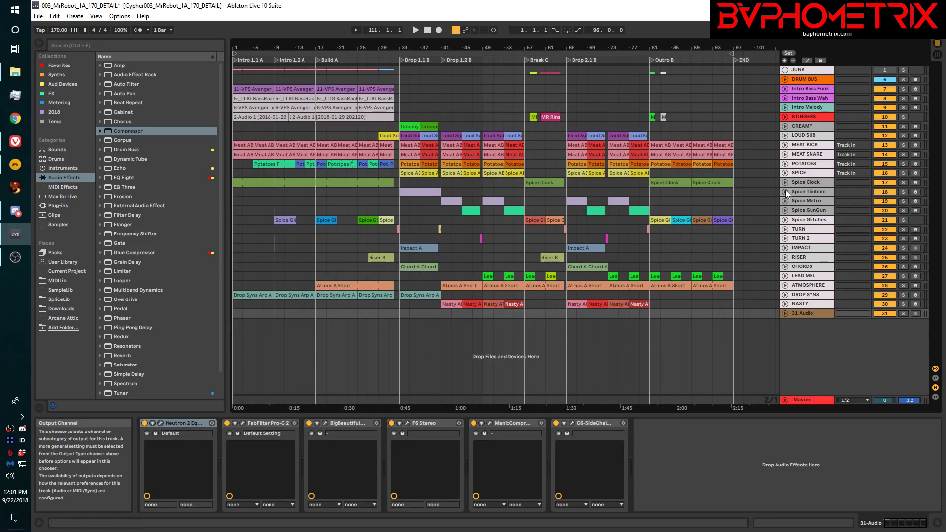
left_click(800, 315)
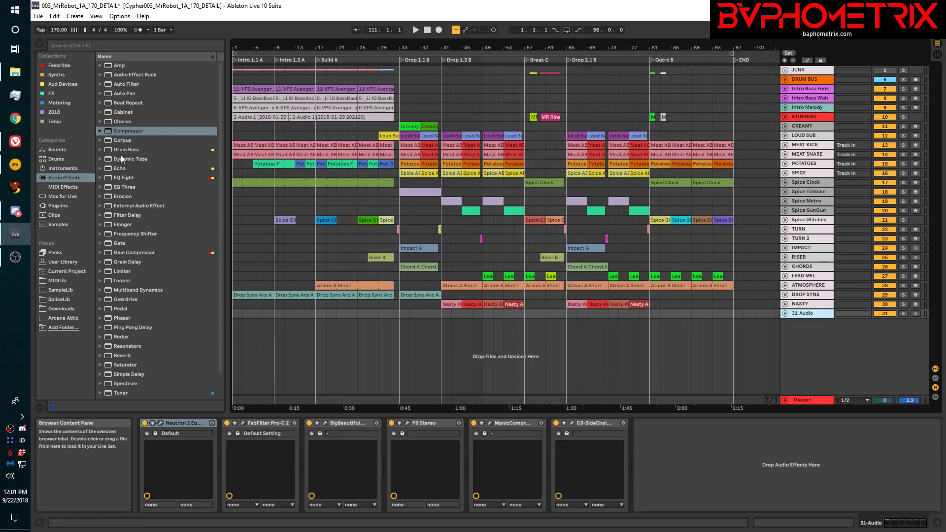
left_click_drag(107, 129, 255, 186)
left_click_drag(405, 284, 655, 447)
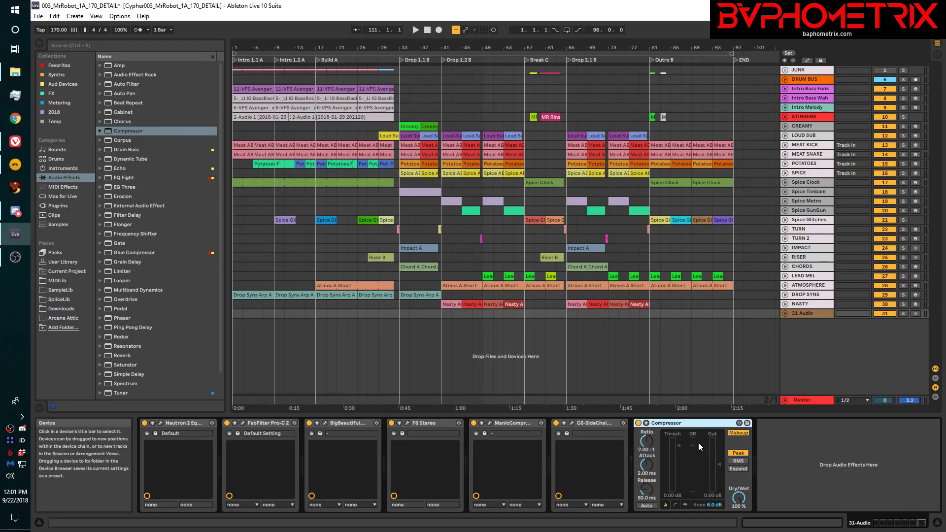
- Enable the Compressor's external sidechain with RISER as the audio source and Pre FX as the tapping point
left_click(646, 424)
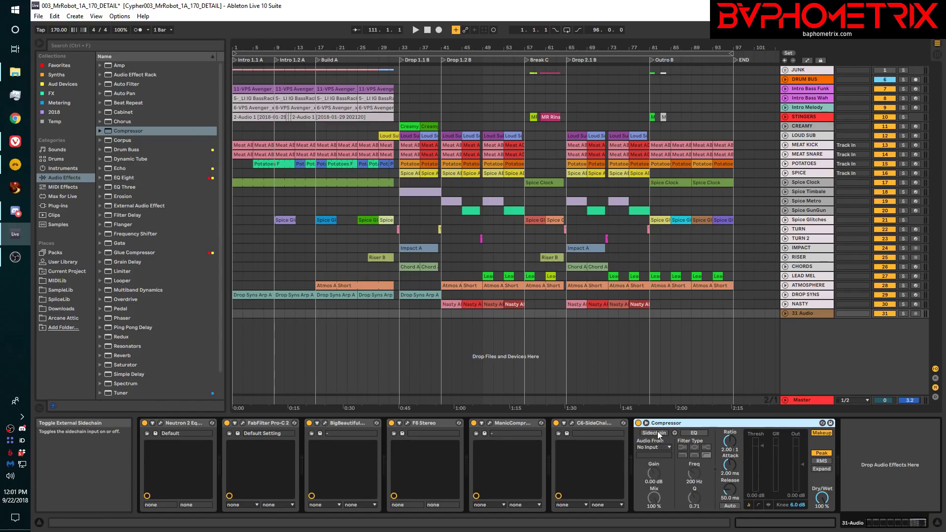
left_click(658, 433)
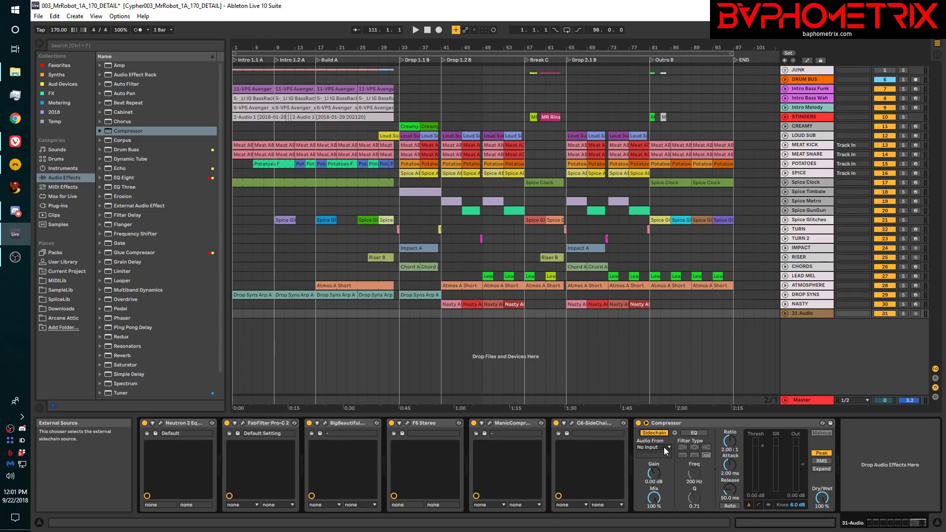
left_click(664, 447)
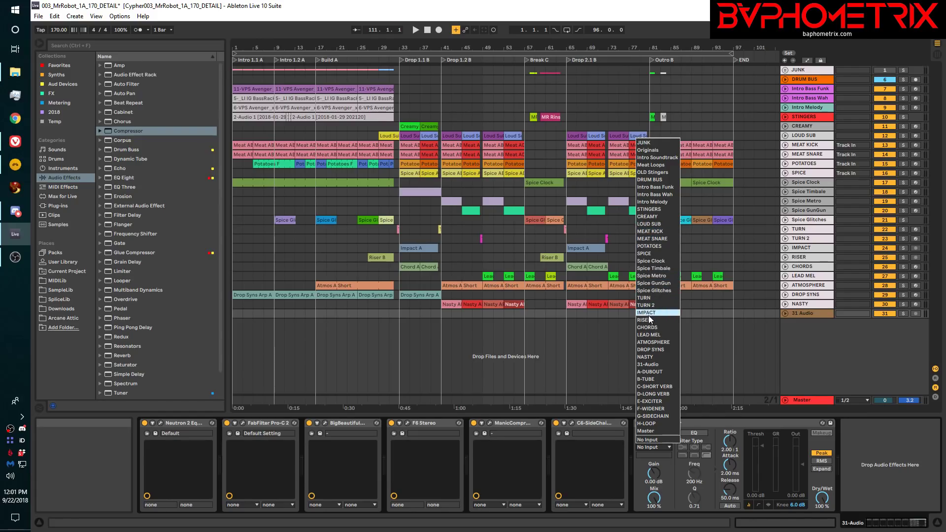
key("Escape")
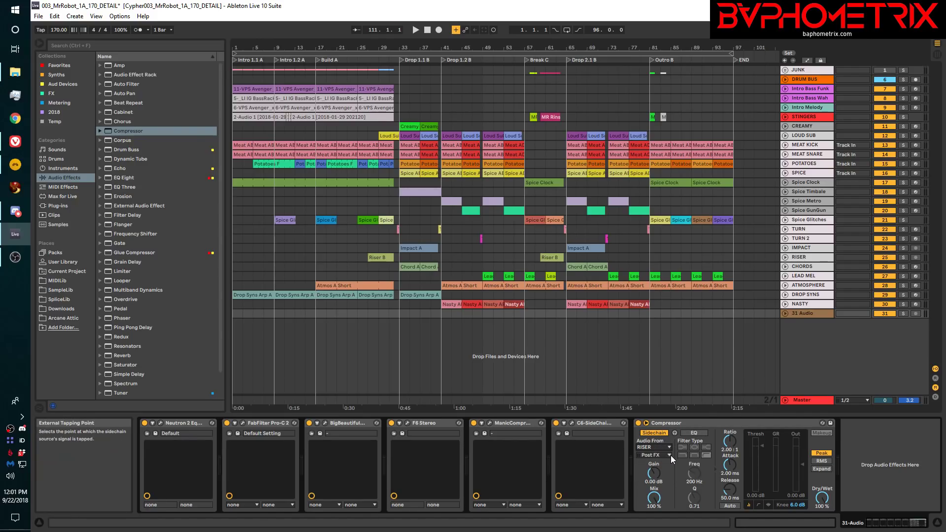
left_click(669, 455)
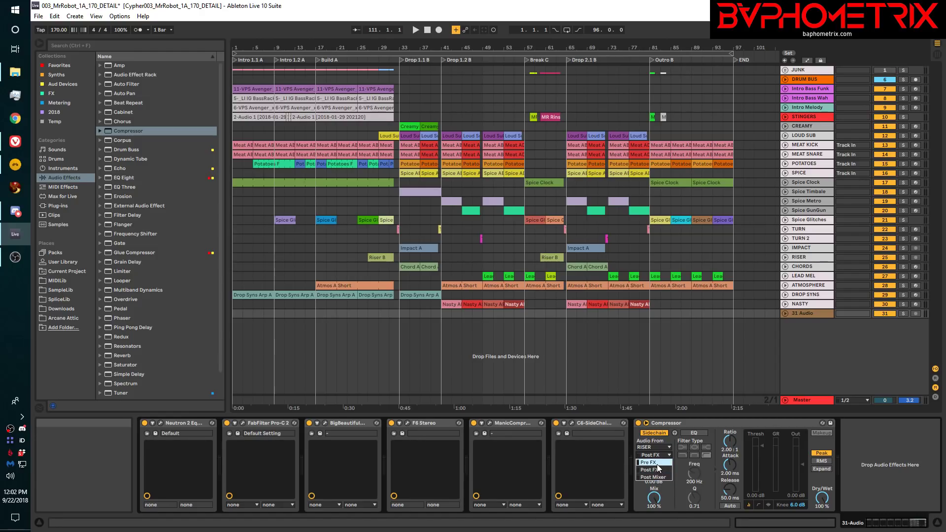
key("Escape")
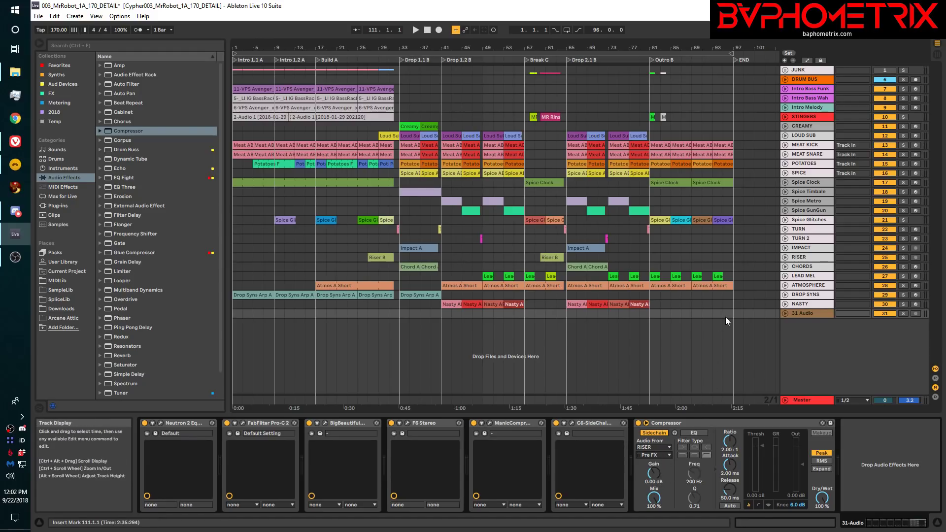
- Unfold the RISER track and play the song from its Riser B clip in the Break C section
left_click(786, 257)
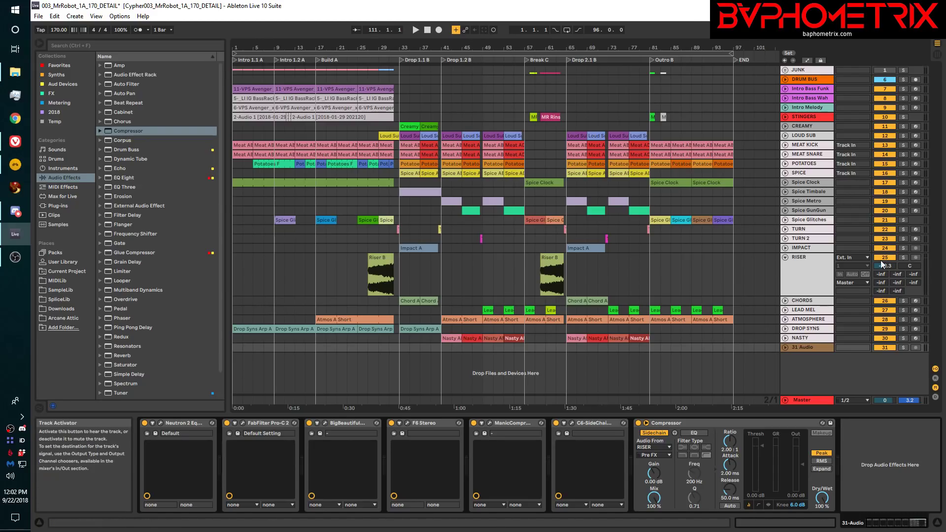
left_click(551, 256)
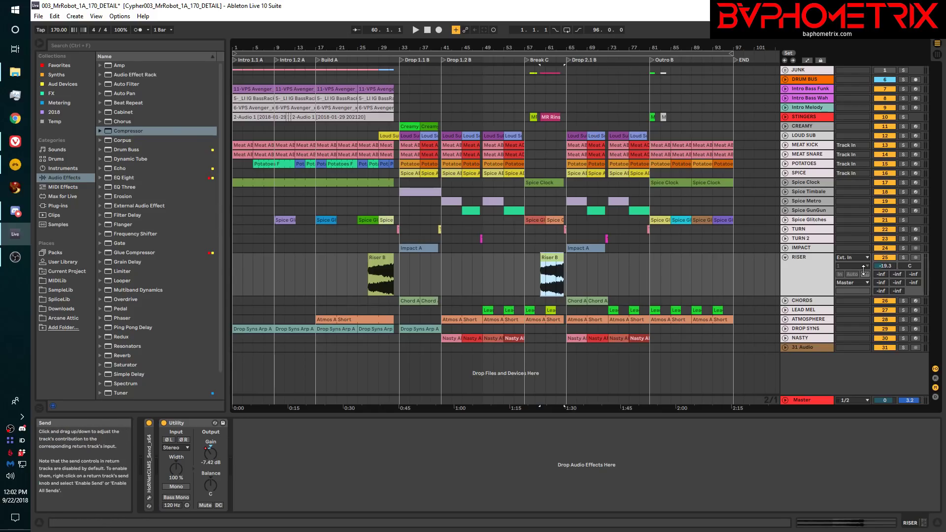
key("space")
key("space")
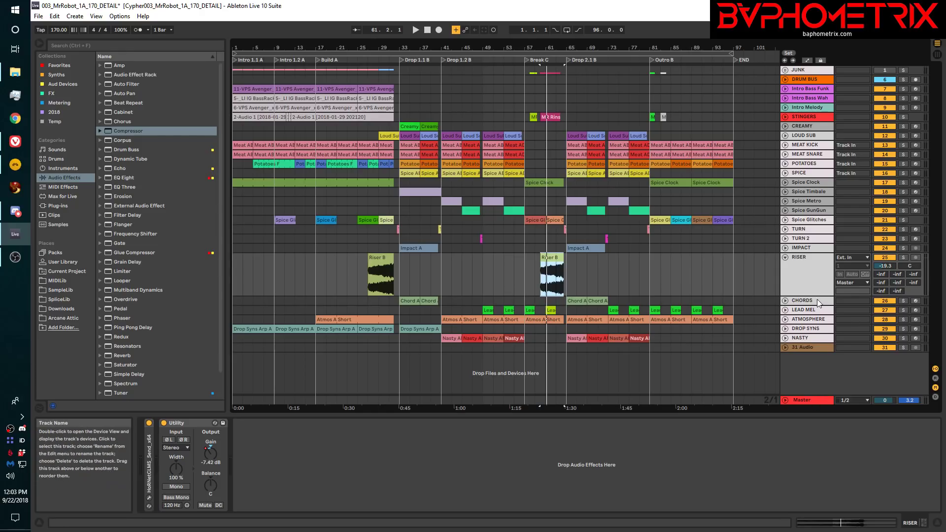
- Solo the RISER track, play back its Riser B clip in Break C, and select the track
left_click(903, 258)
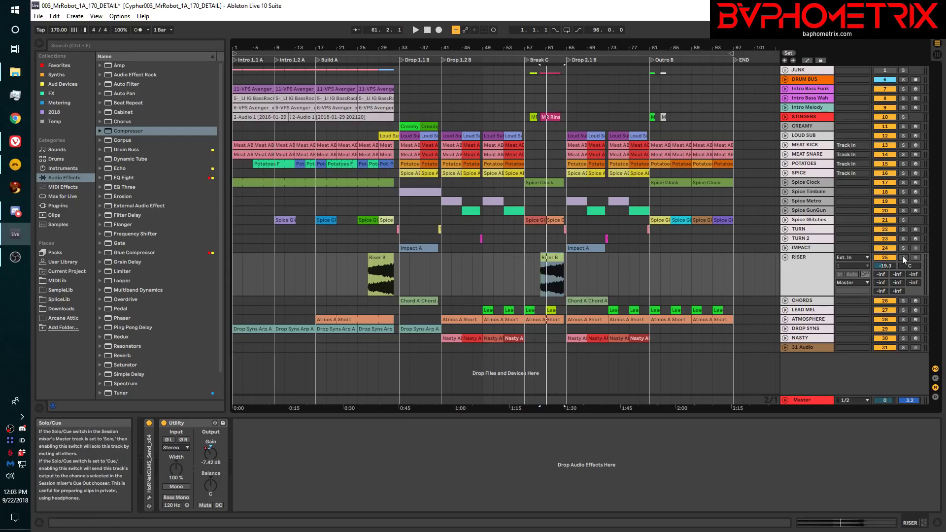
key("space")
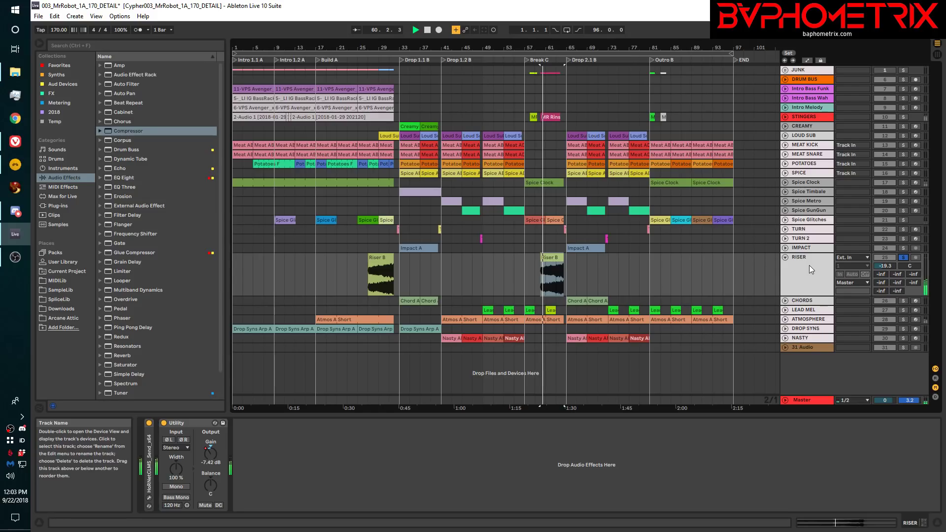
key("space")
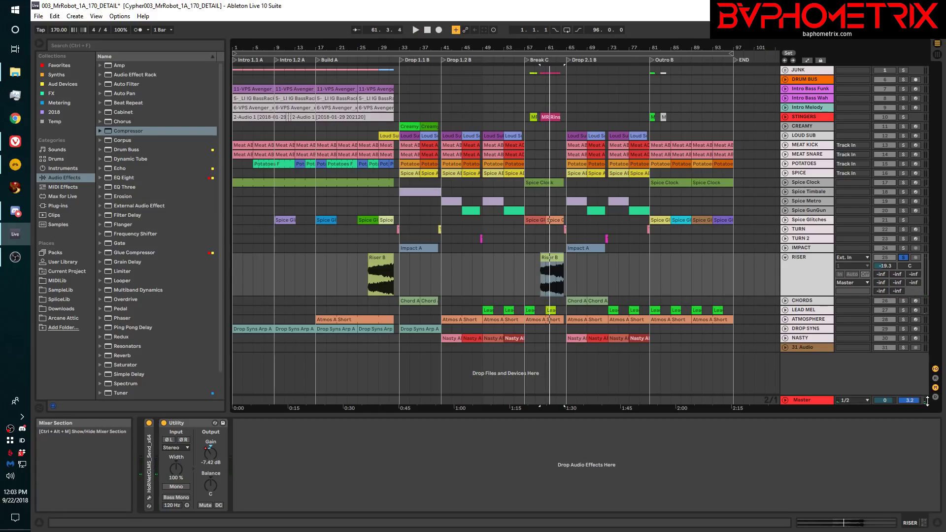
left_click(805, 270)
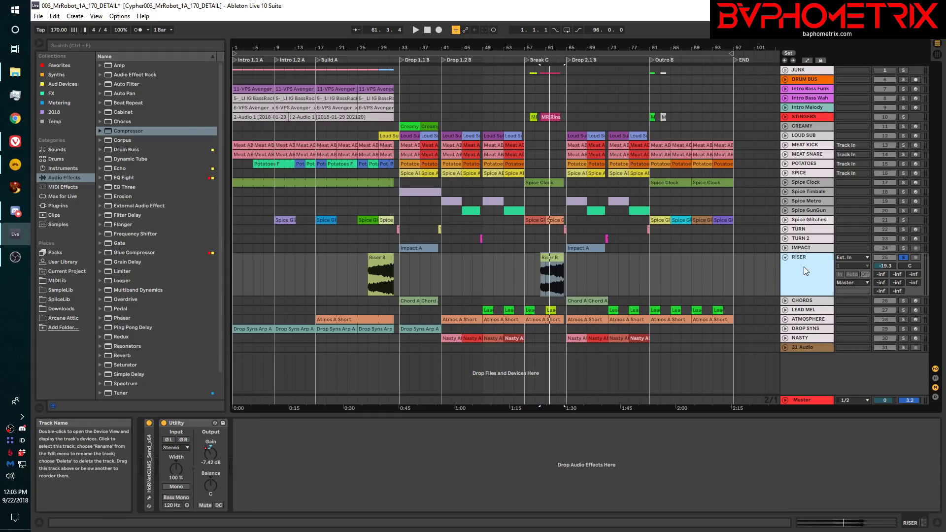
- Check the sidechain source list of the Compressor on the 31 Audio track and delete the Compressor
left_click(794, 345)
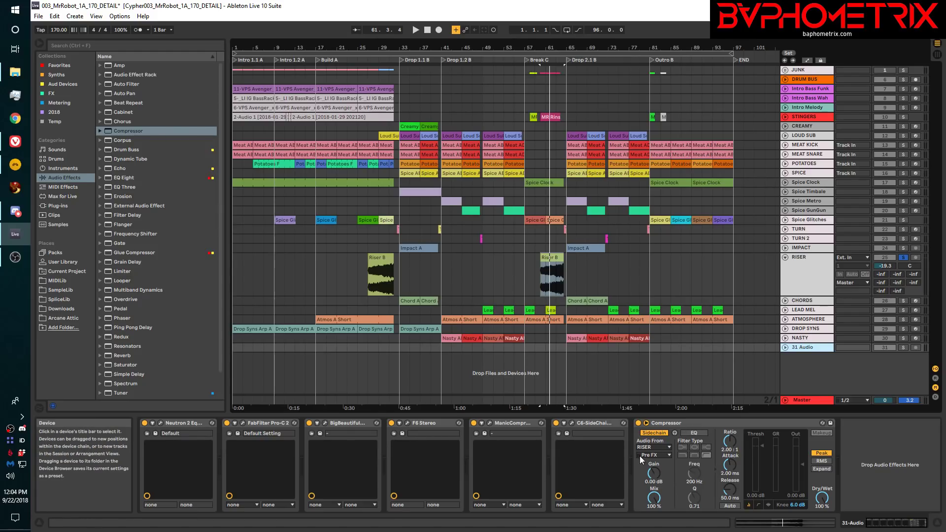
left_click(669, 448)
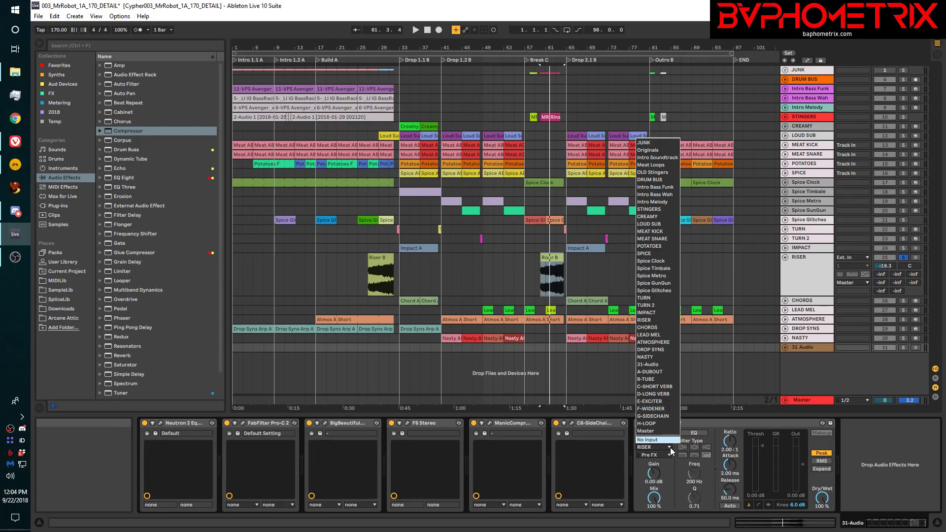
left_click(670, 448)
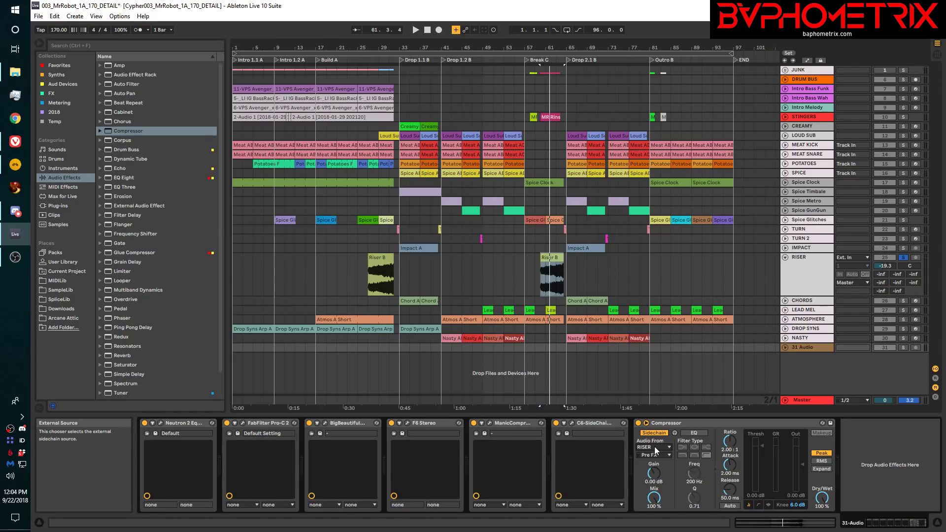
left_click(687, 422)
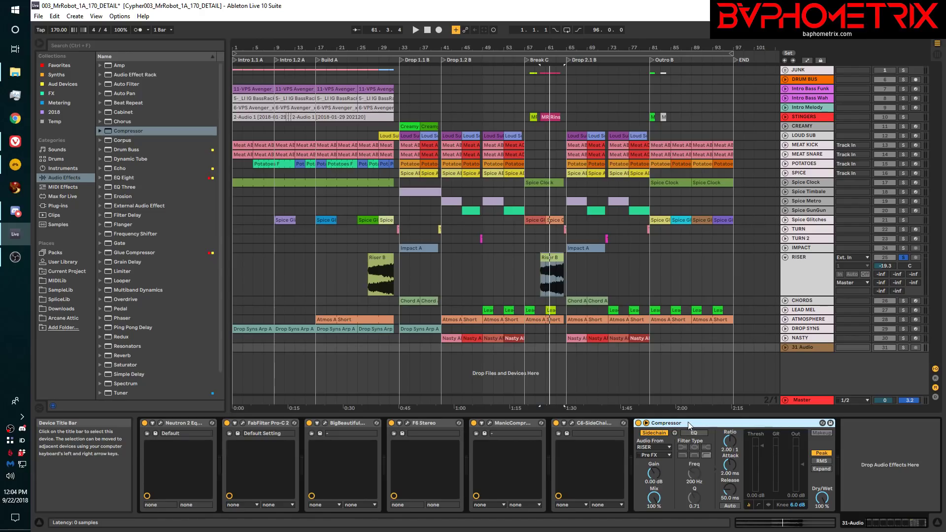
key("Delete")
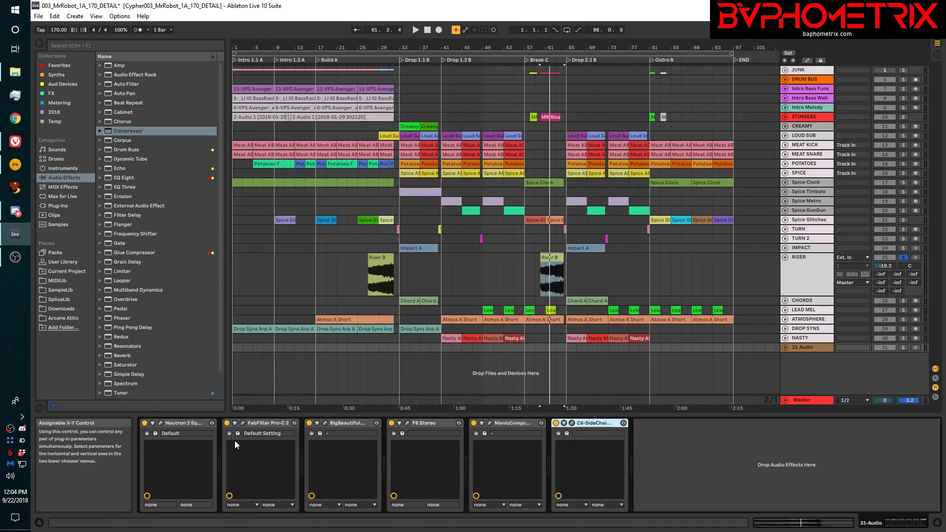
- Inspect the sidechain options in the C6-SideChain and ManicCompressor plug-in windows on the 31 Audio track
left_click(571, 423)
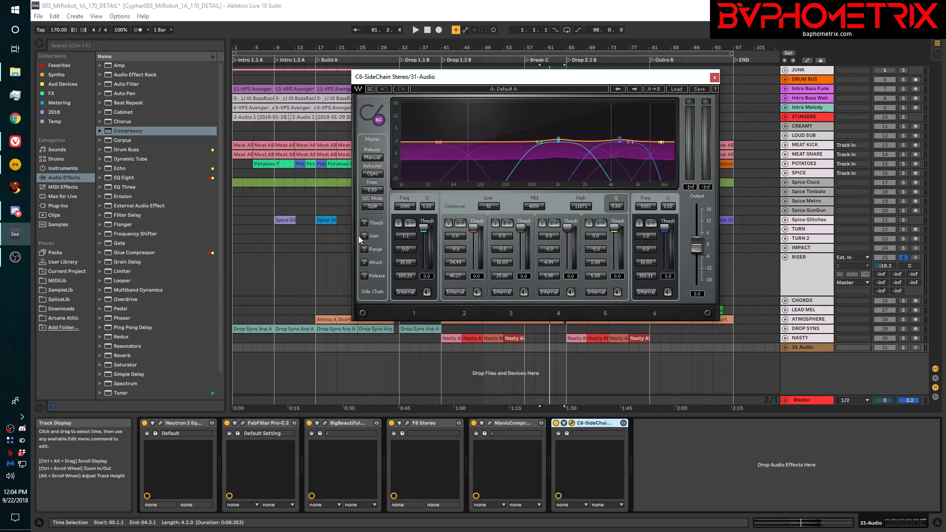
left_click(715, 78)
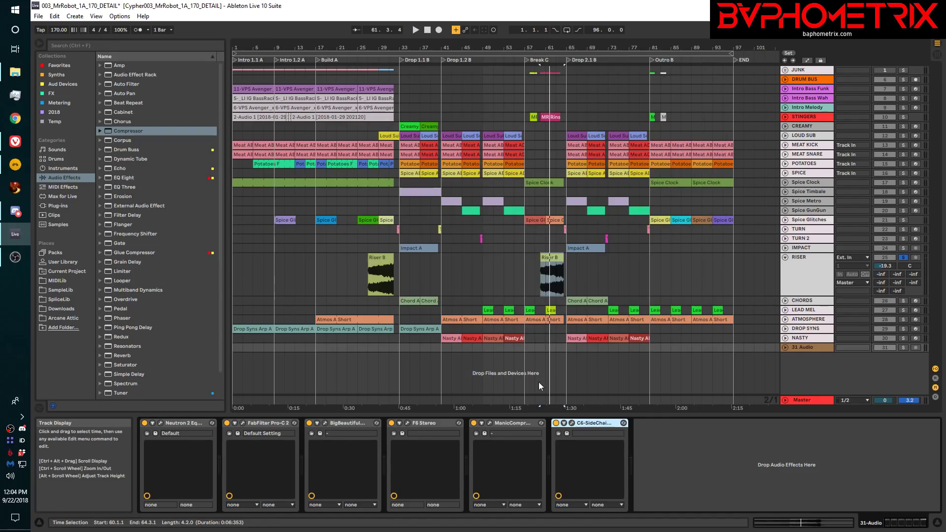
left_click(491, 422)
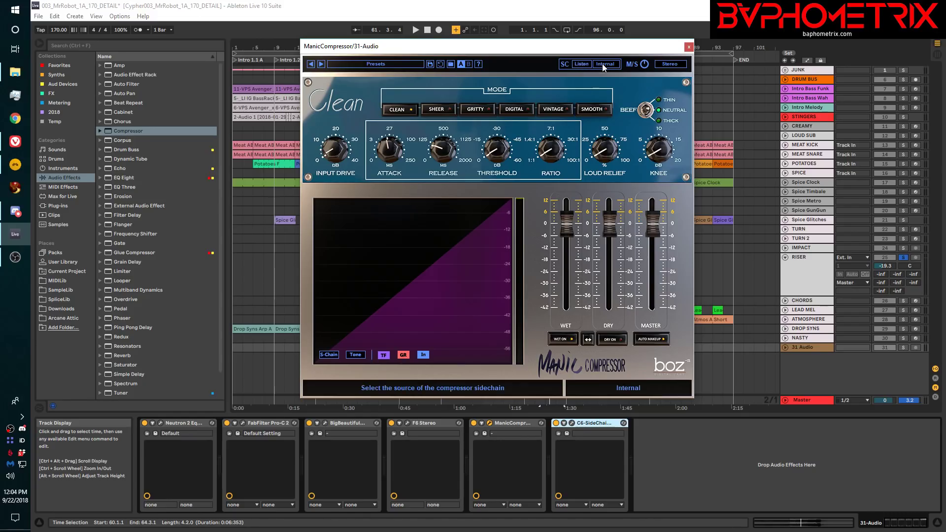
left_click(689, 47)
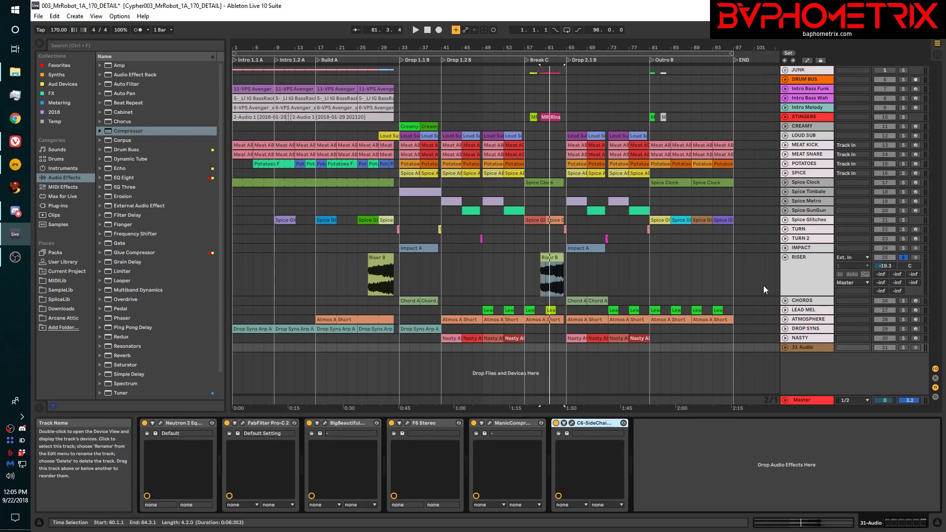
- View the RISER track's device chain and review the ManicCompressor window on the 31 Audio track again
left_click(808, 269)
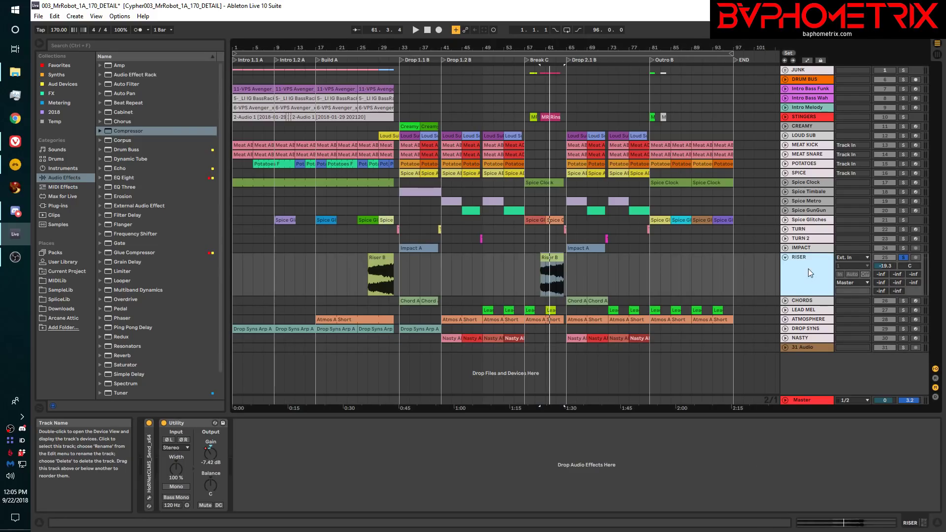
left_click(813, 348)
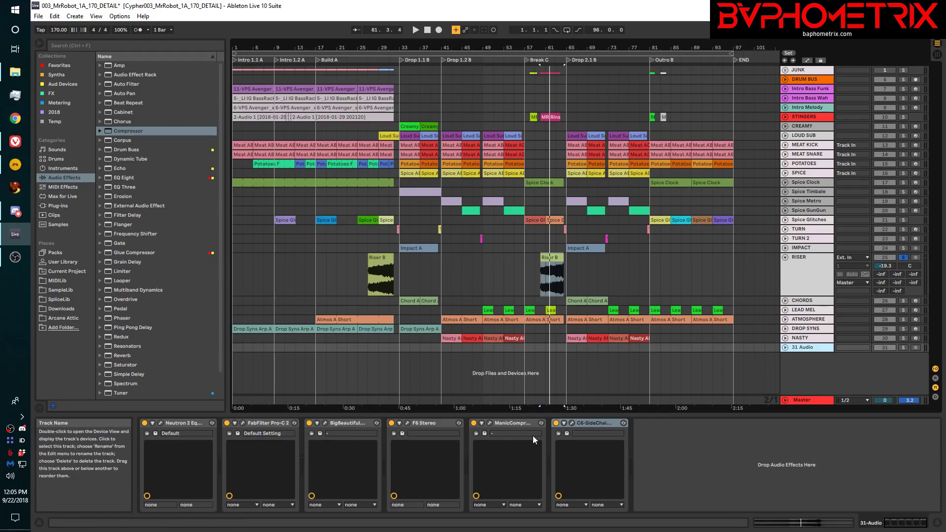
left_click(490, 423)
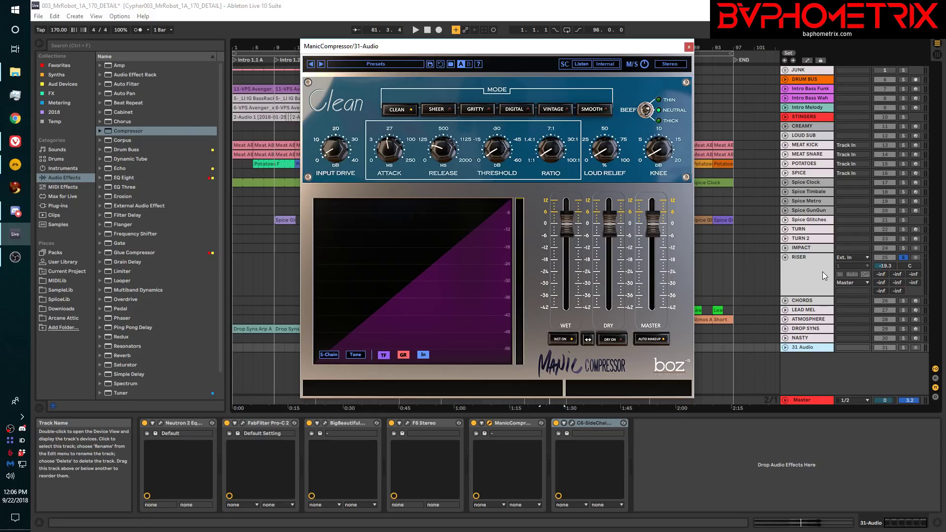
left_click(688, 48)
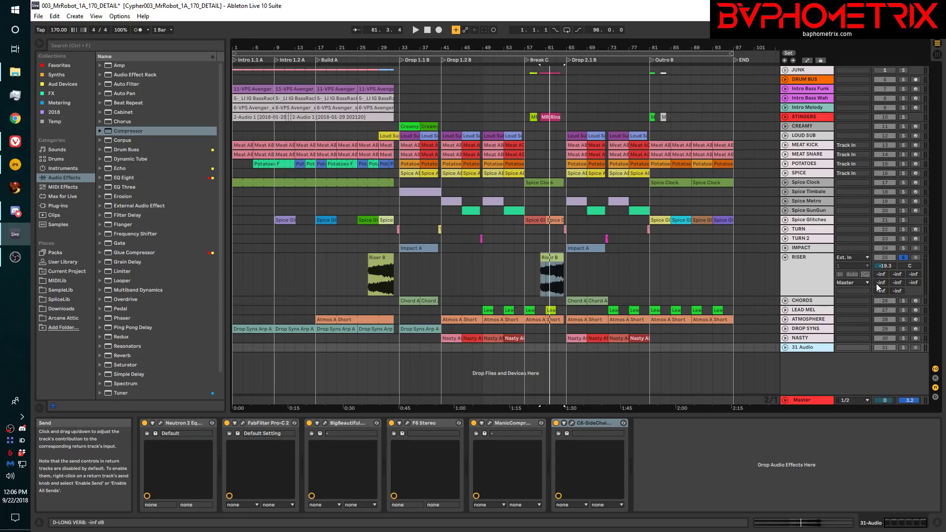
- Route the RISER track's output to 31-Audio and review the plug-in sidechain inputs offered as its output channel
left_click(862, 282)
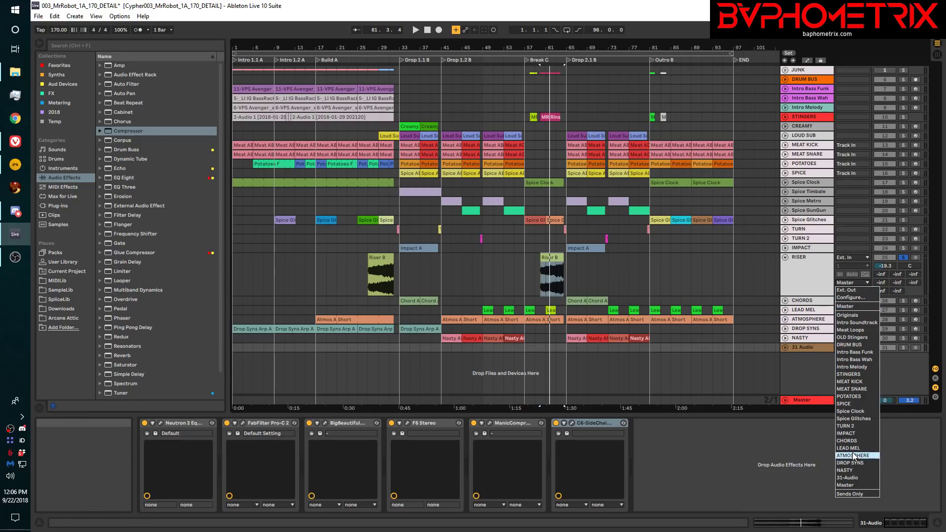
left_click(843, 479)
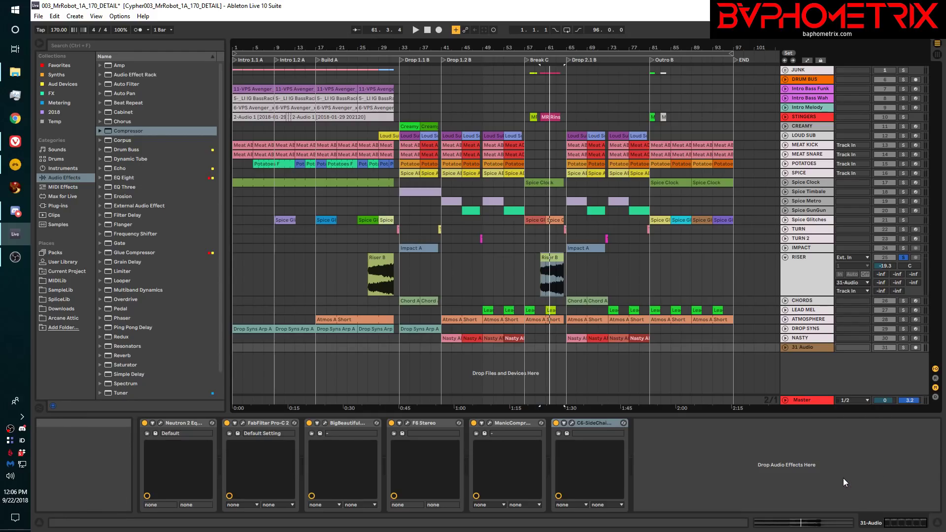
left_click(862, 291)
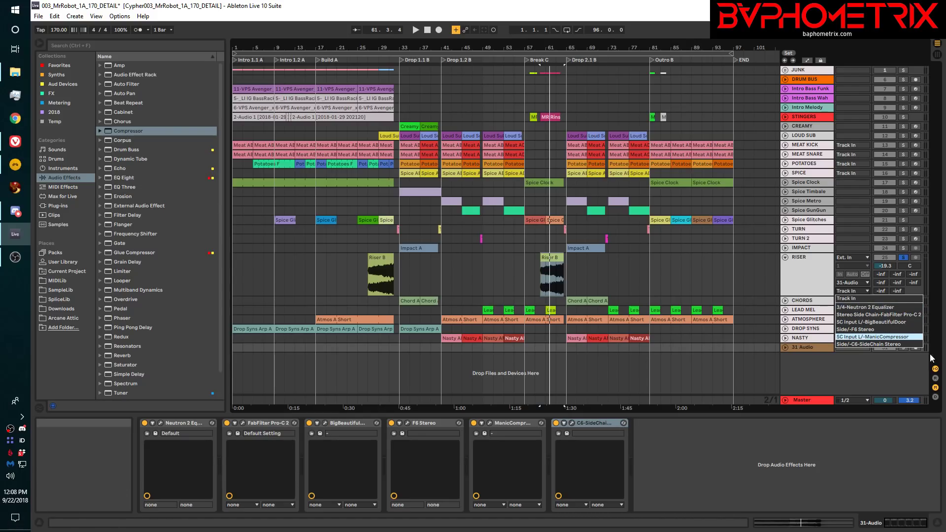
left_click(892, 372)
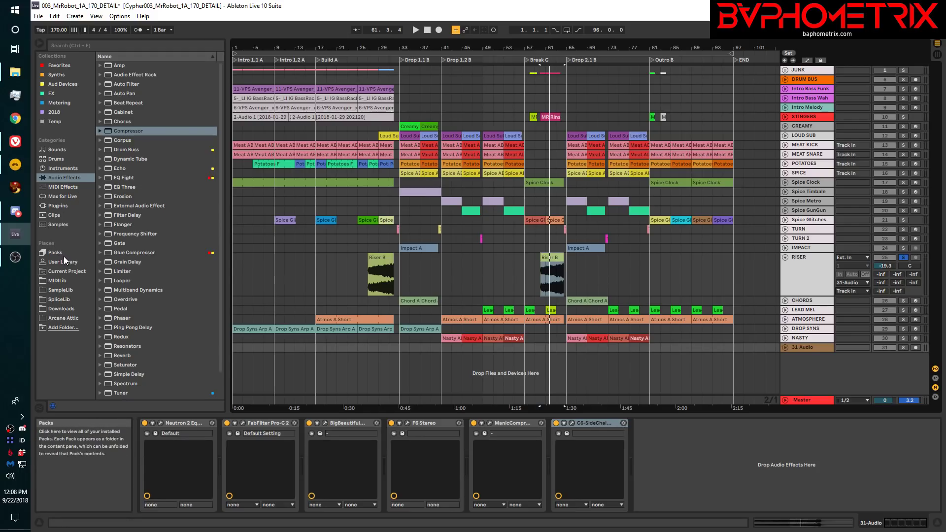
- Add the Trackspacer plug-in from the Dynamics plug-in folder after C6-SideChain on the 31 Audio track
left_click(55, 205)
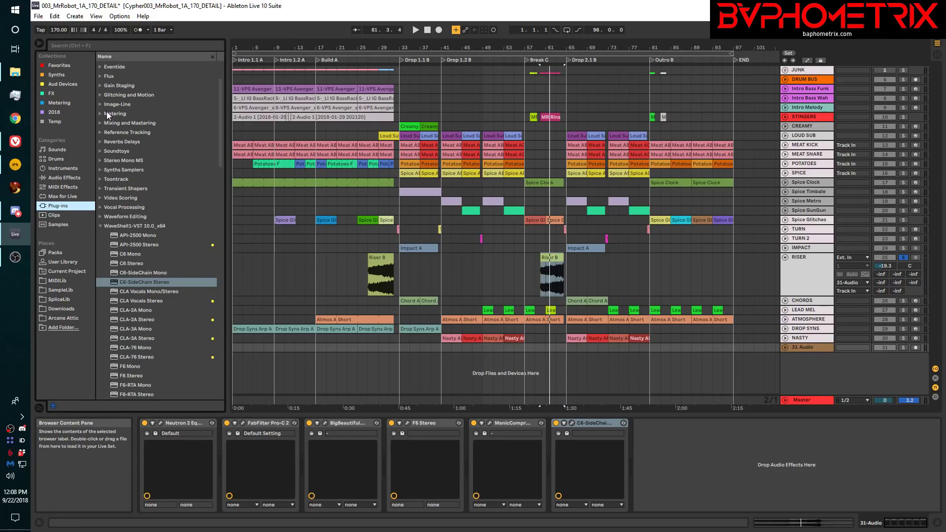
scroll(102, 82, "up", 4)
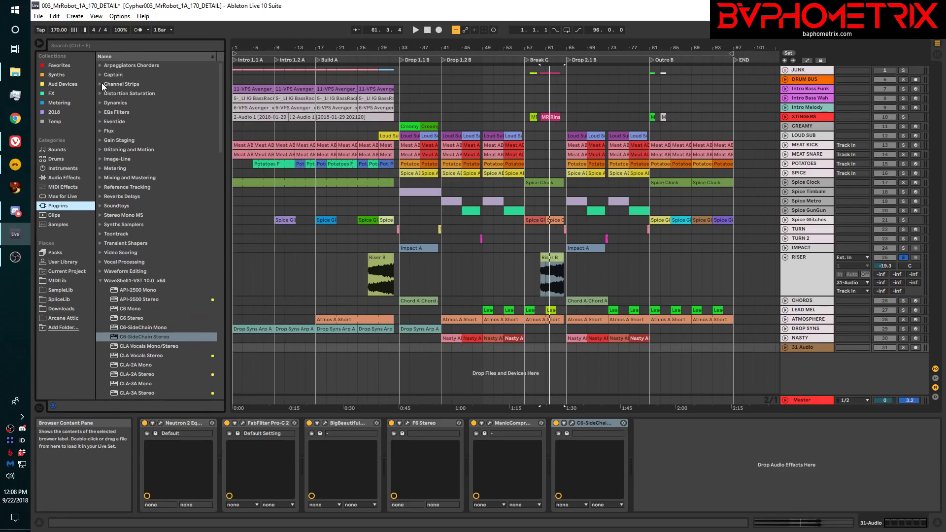
left_click(100, 103)
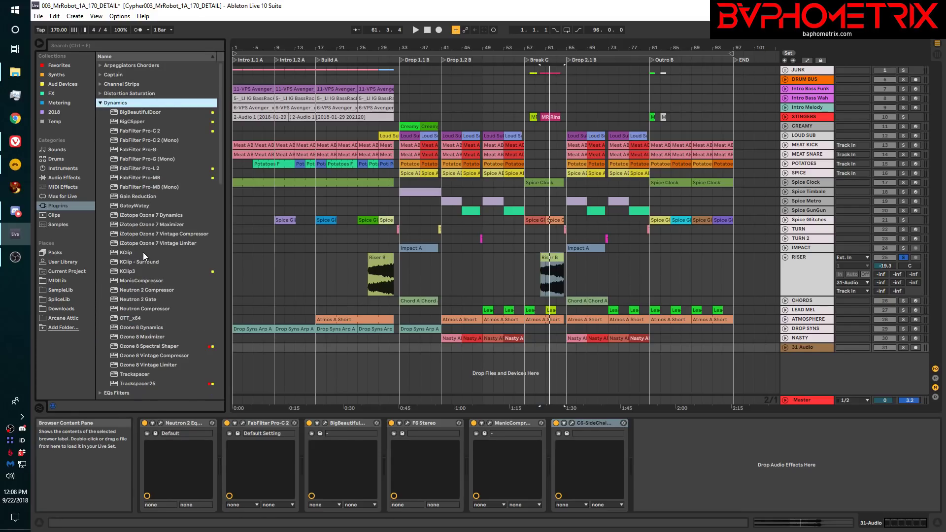
scroll(143, 252, "down", 3)
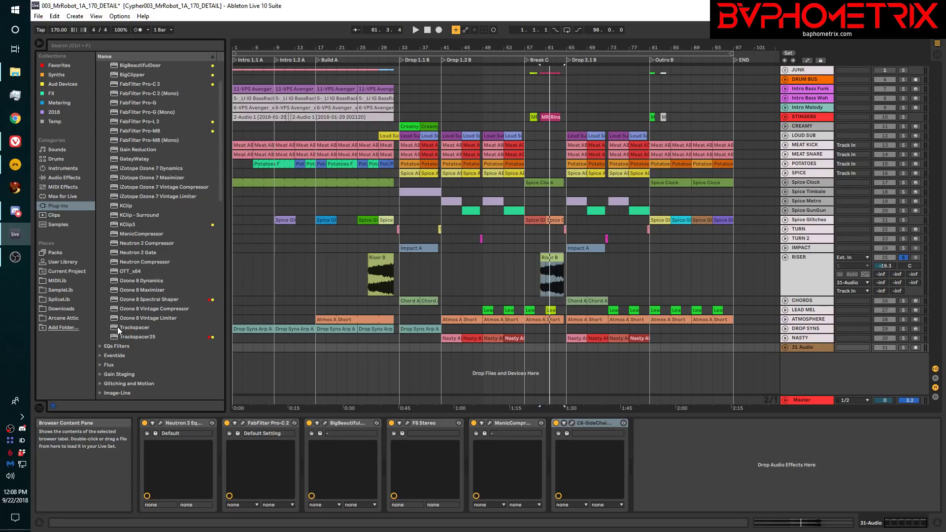
left_click_drag(117, 326, 625, 450)
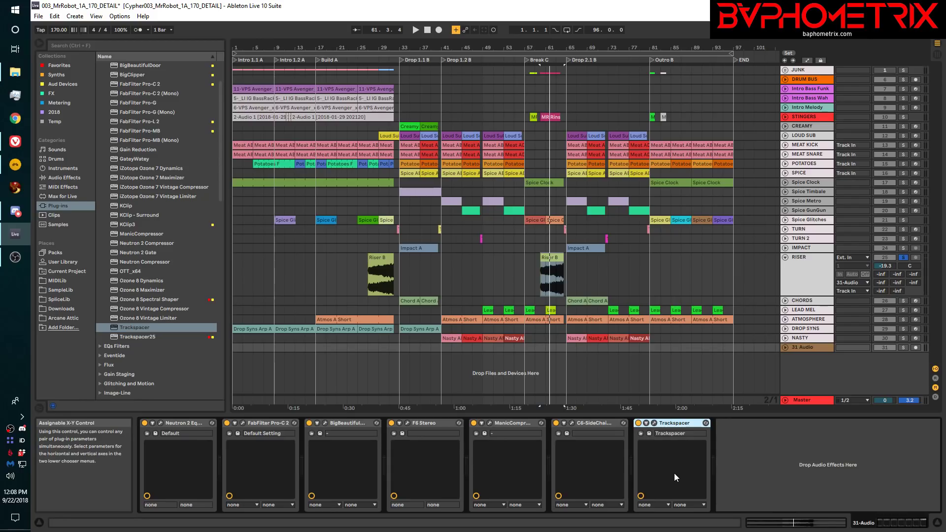
- Inspect the Sidechain option in Trackspacer's Advanced Panel and close the plug-in window
left_click(654, 424)
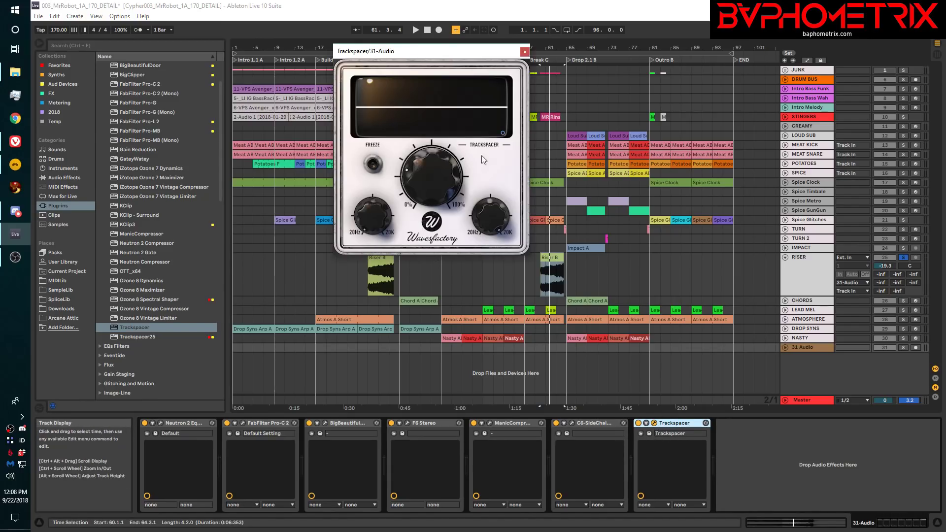
left_click(503, 133)
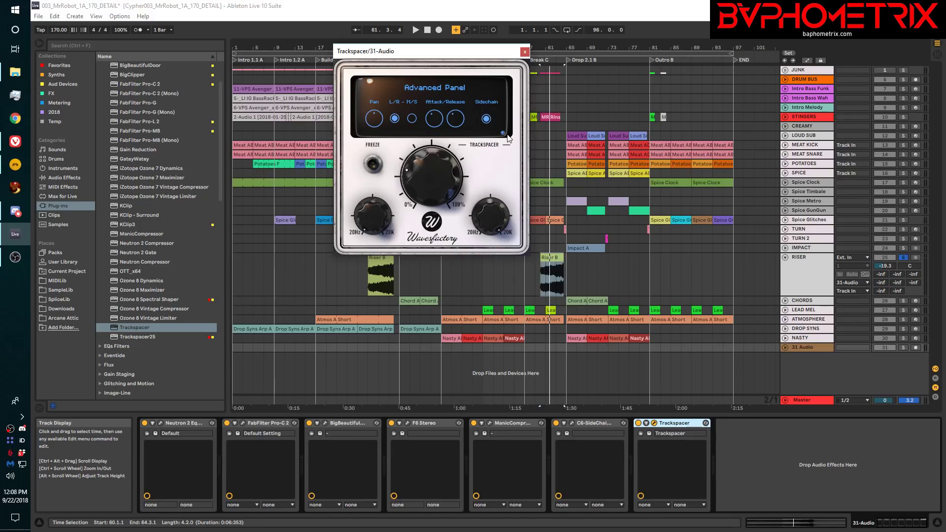
left_click(486, 118)
left_click(503, 133)
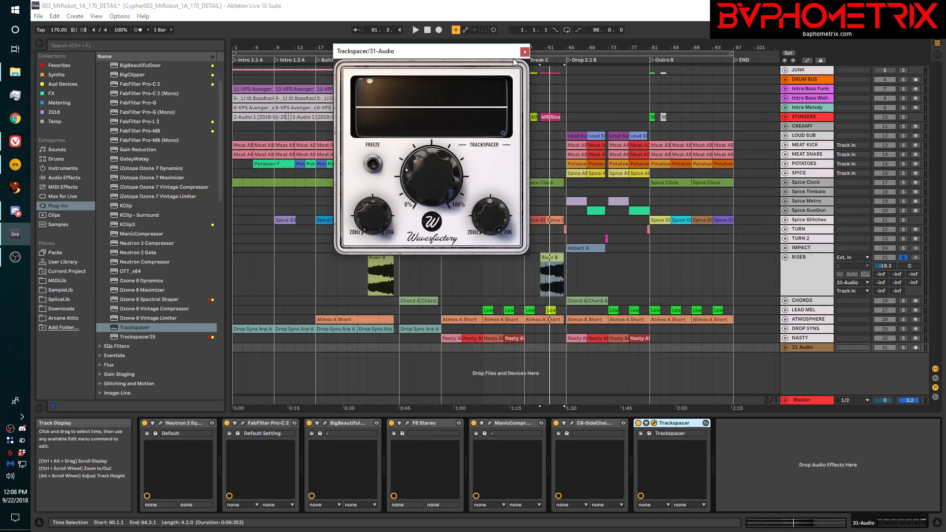
left_click(526, 52)
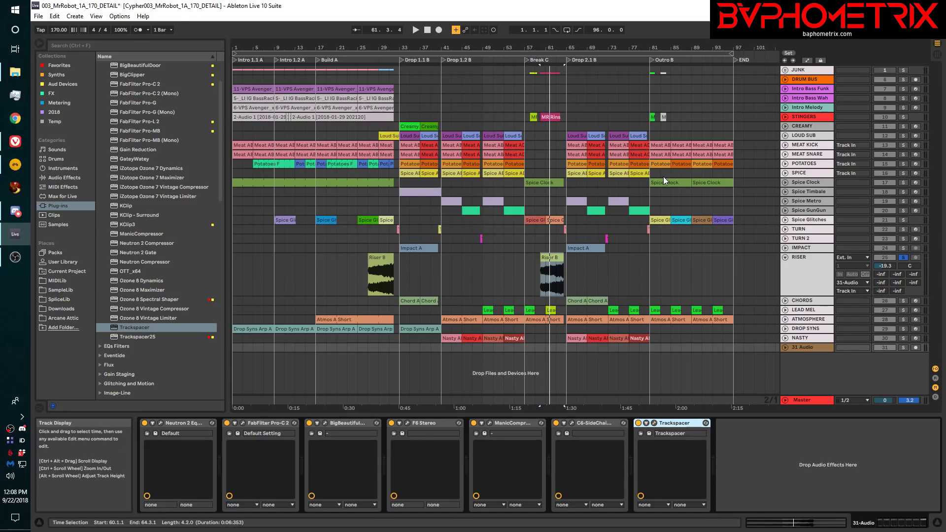
- Review the RISER track's output channel choices, including the Trackspacer inputs, and its list of output destinations
left_click(854, 291)
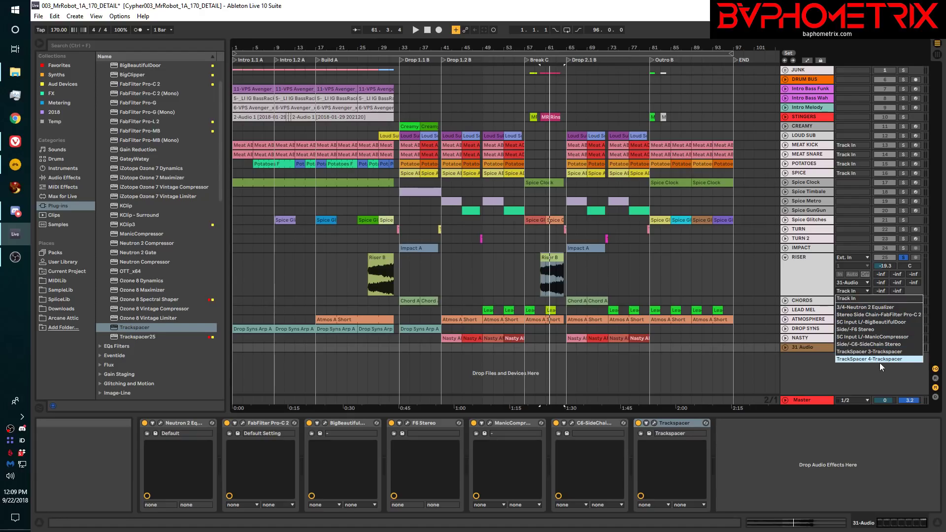
left_click(821, 374)
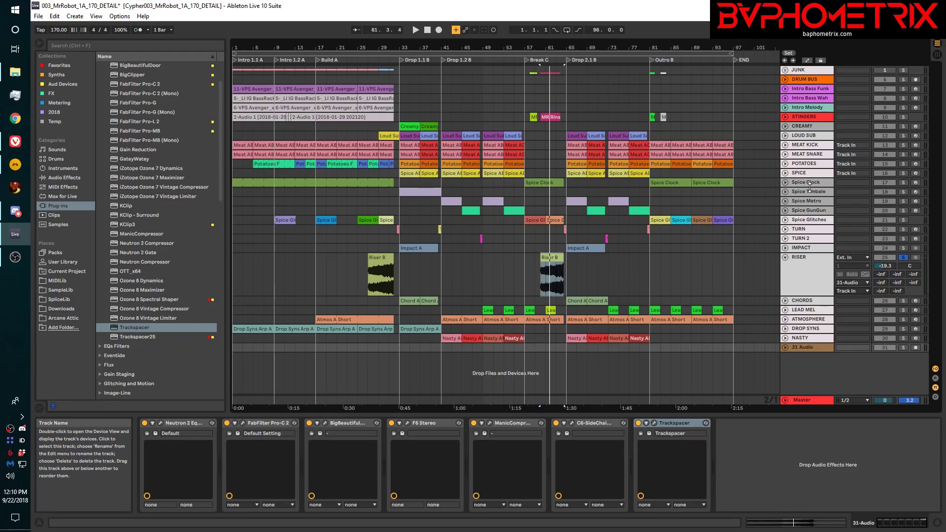
left_click(844, 284)
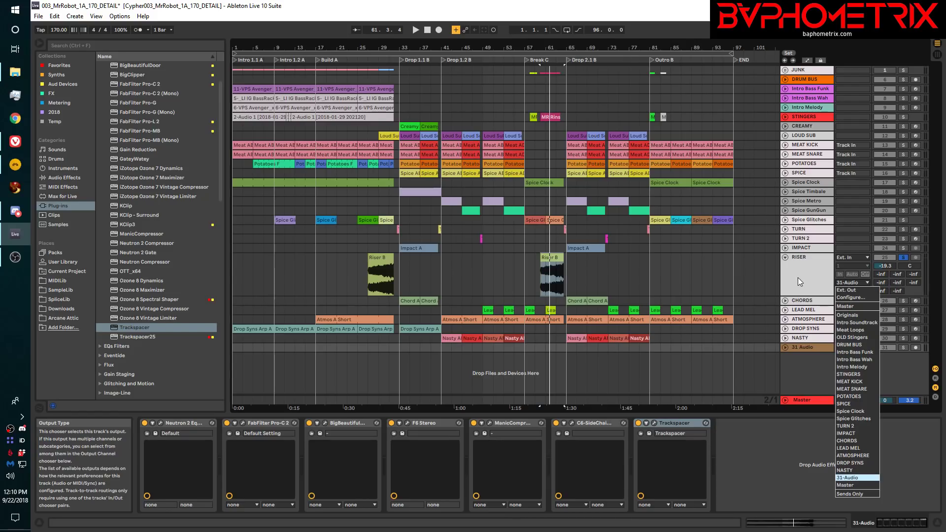
left_click(811, 276)
- Group the RISER track and place the F6 Stereo plug-in from the 32 Audio track on the new group
left_click(812, 277)
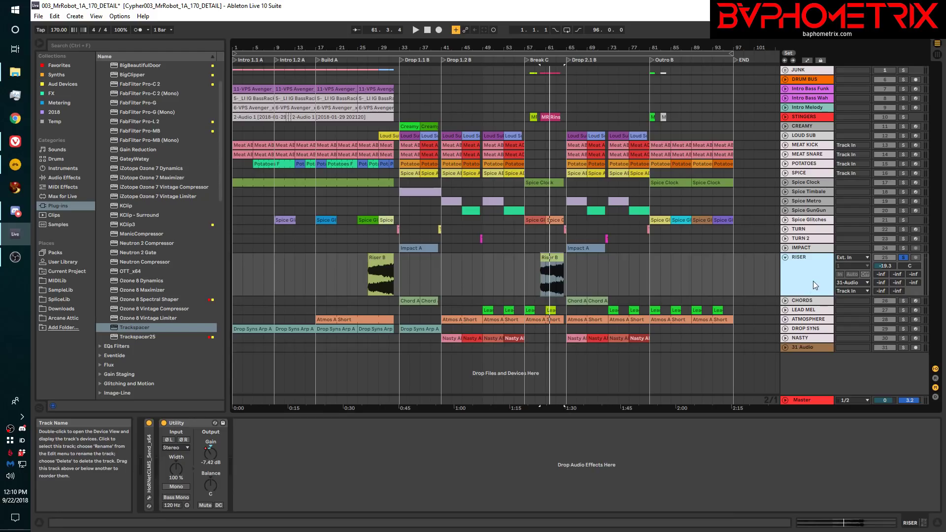
key("ctrl+g")
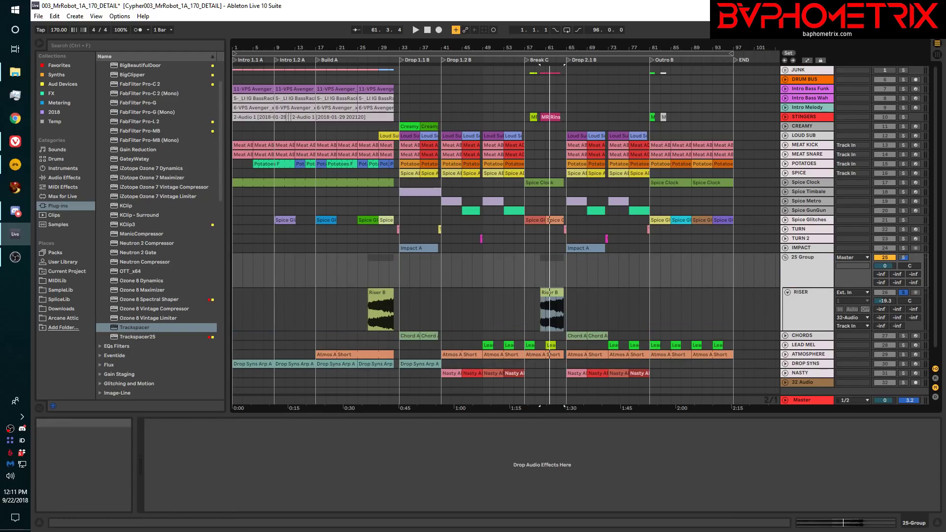
left_click(800, 382)
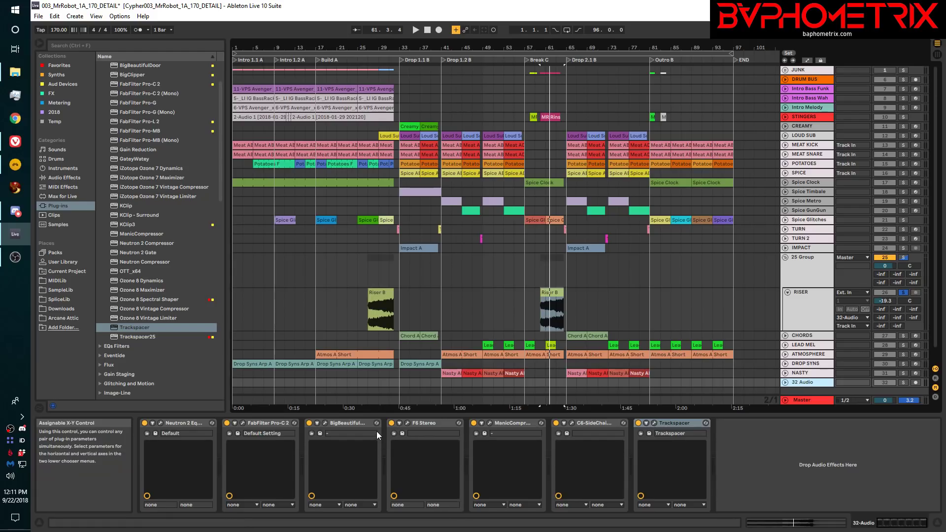
left_click(421, 422)
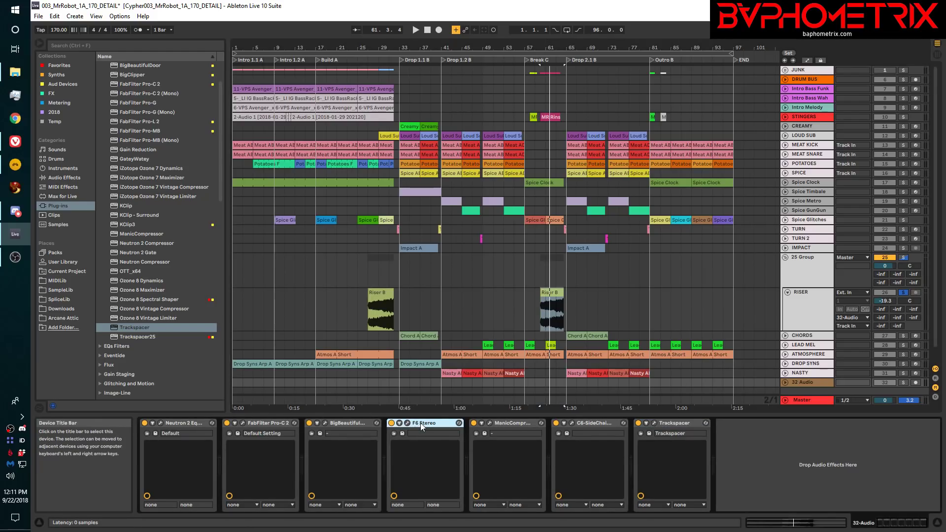
left_click(804, 276)
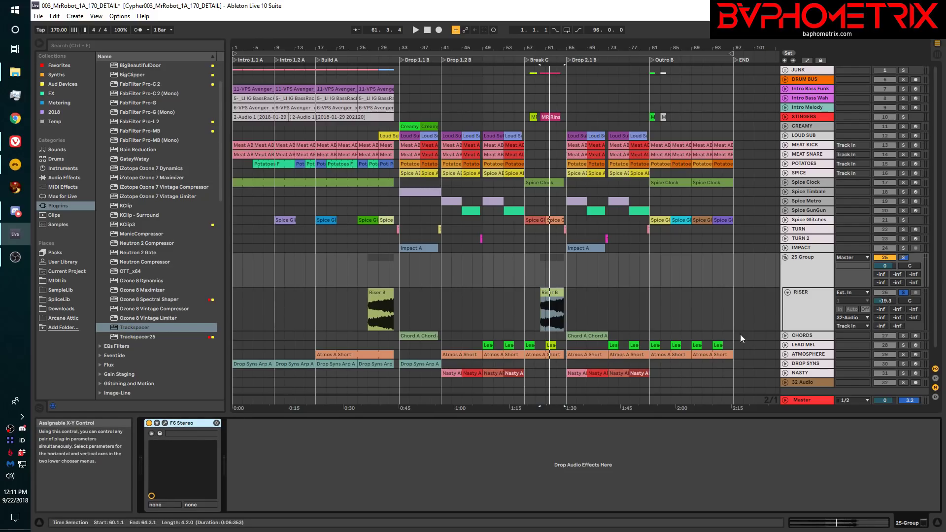
- Route the RISER track's output to 25-Group
left_click(812, 305)
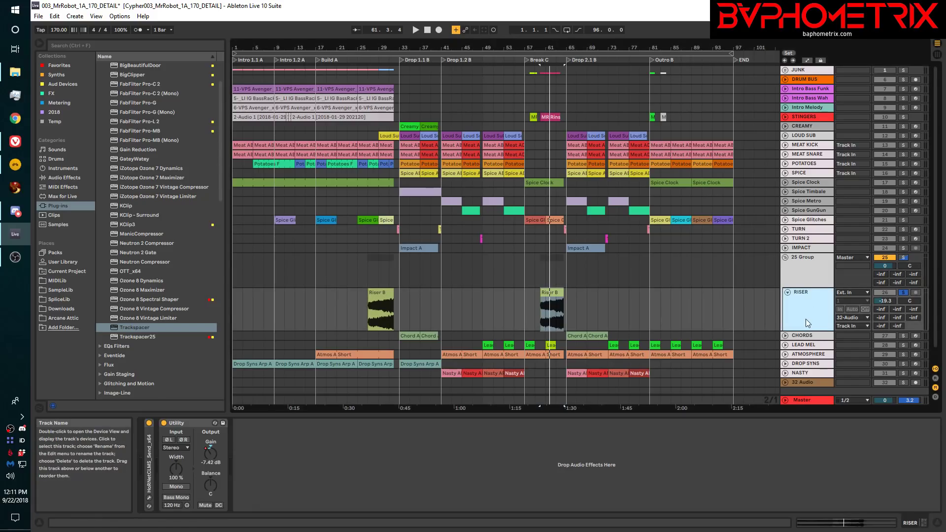
left_click(857, 318)
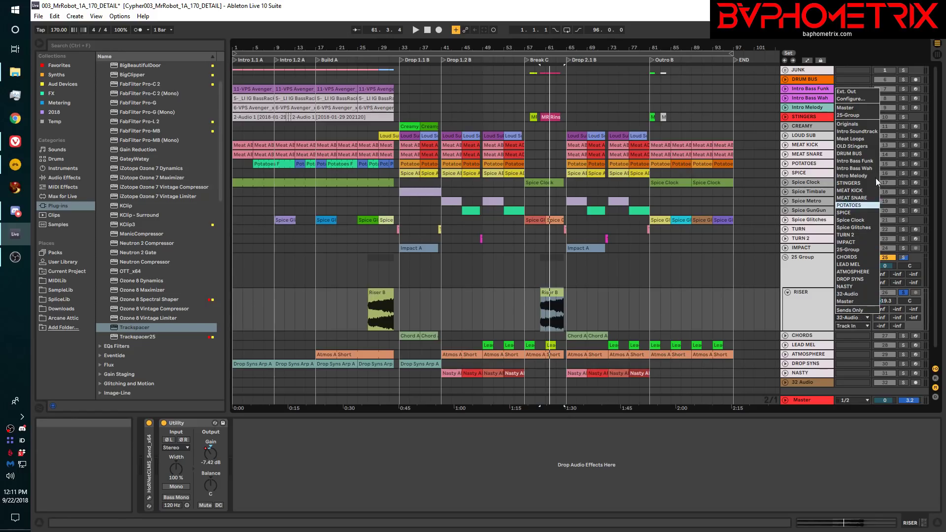
left_click(854, 116)
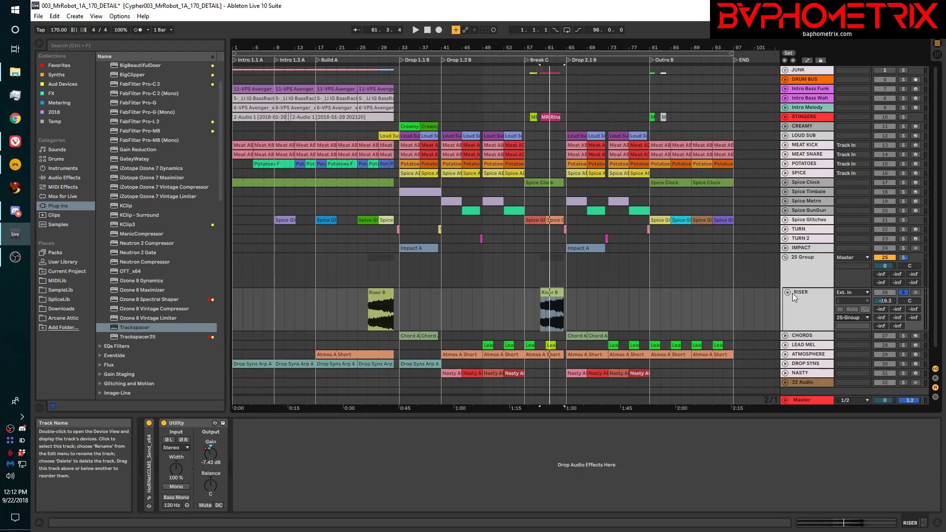
- Move the IMPACT, TURN 2 and TURN tracks into the group above RISER
left_click(800, 247)
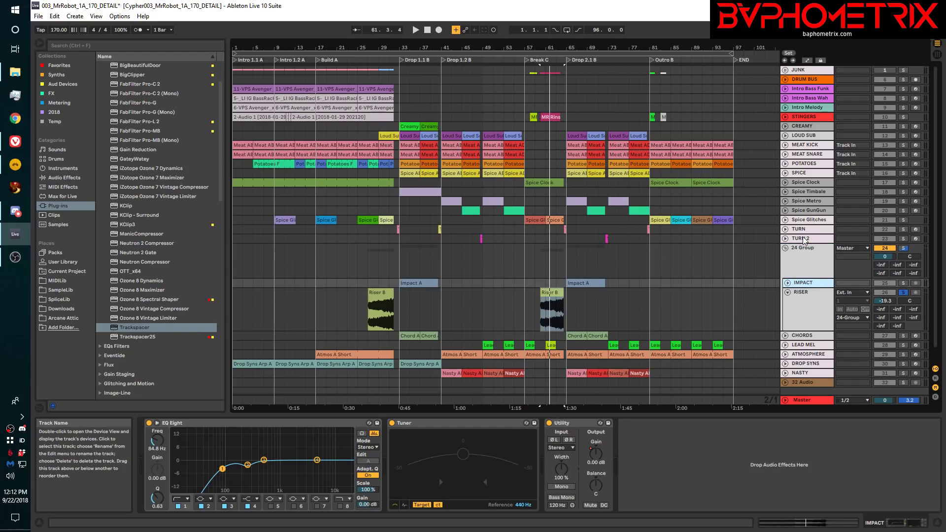
left_click_drag(805, 238, 809, 302)
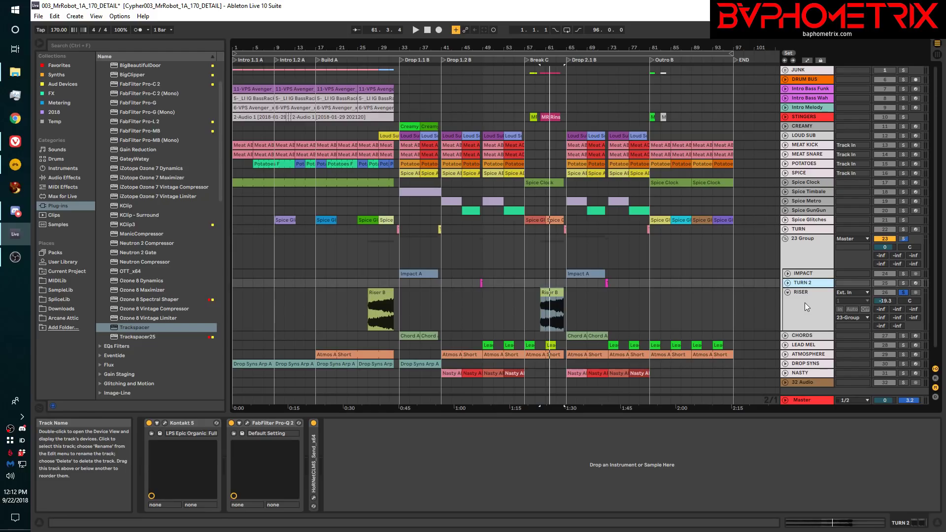
left_click_drag(806, 229, 790, 298)
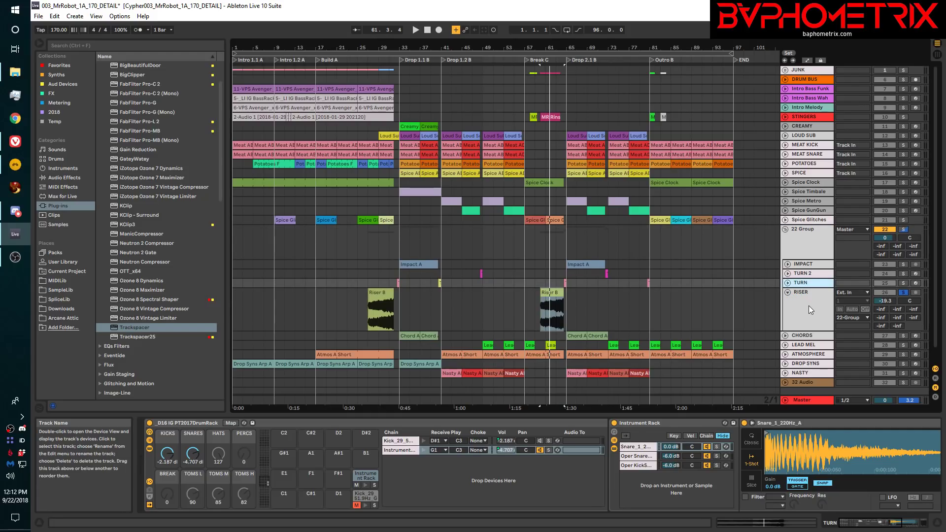
- Select 22-Group as the RISER track's output, and fold and unsolo the track
left_click(864, 316)
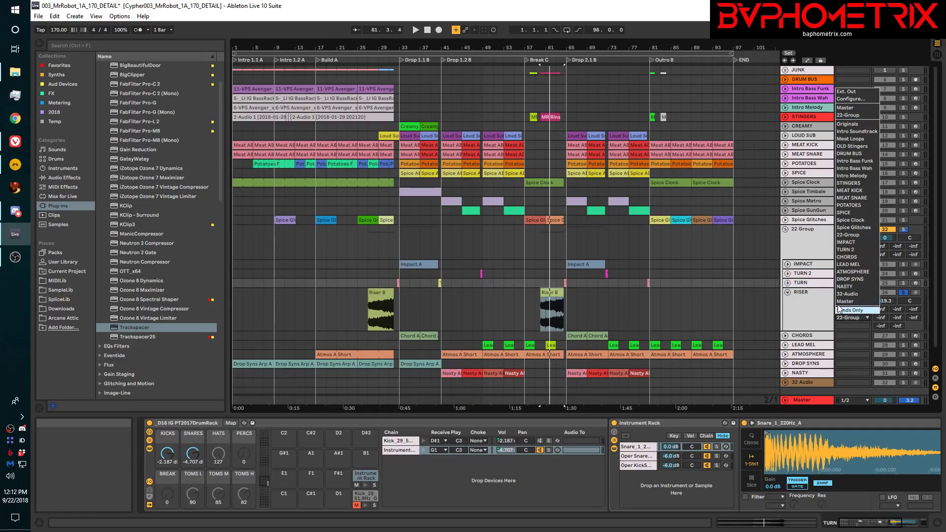
left_click(862, 115)
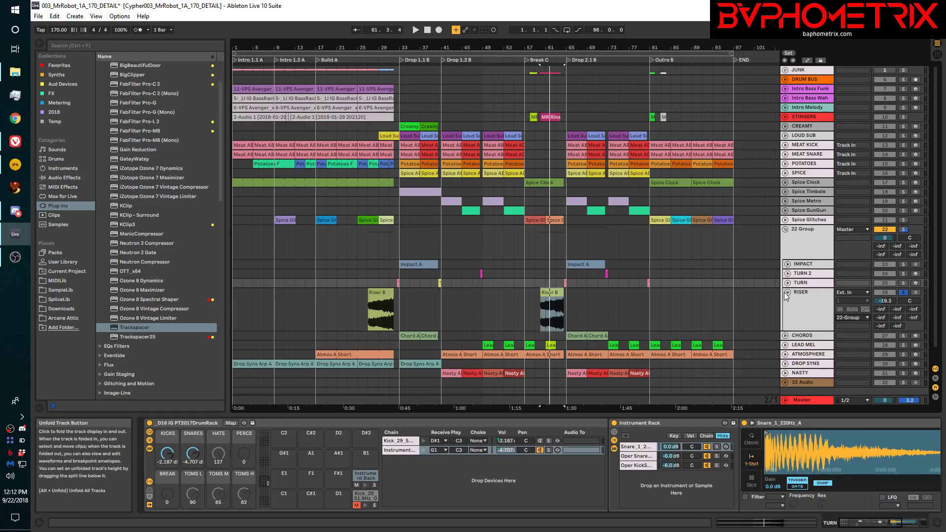
left_click(788, 292)
left_click(904, 292)
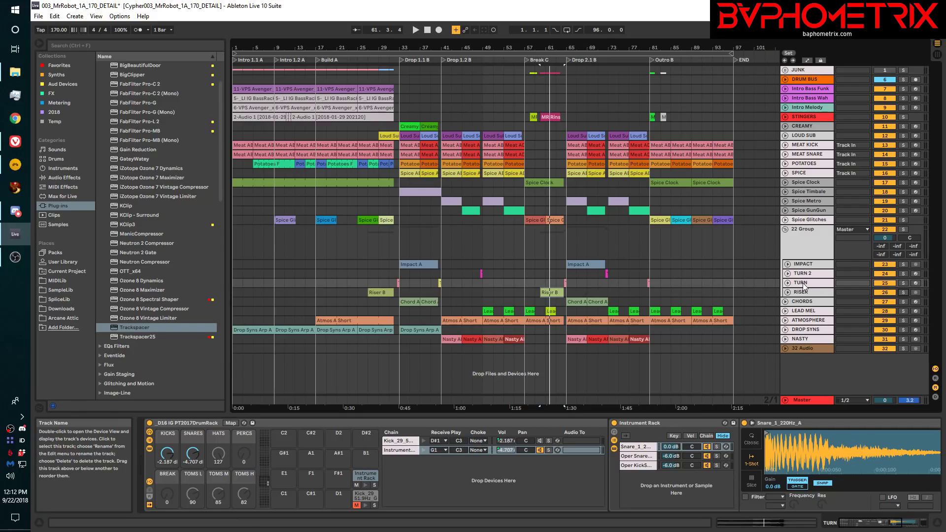
- Rename the group track as Sidechain
right_click(804, 228)
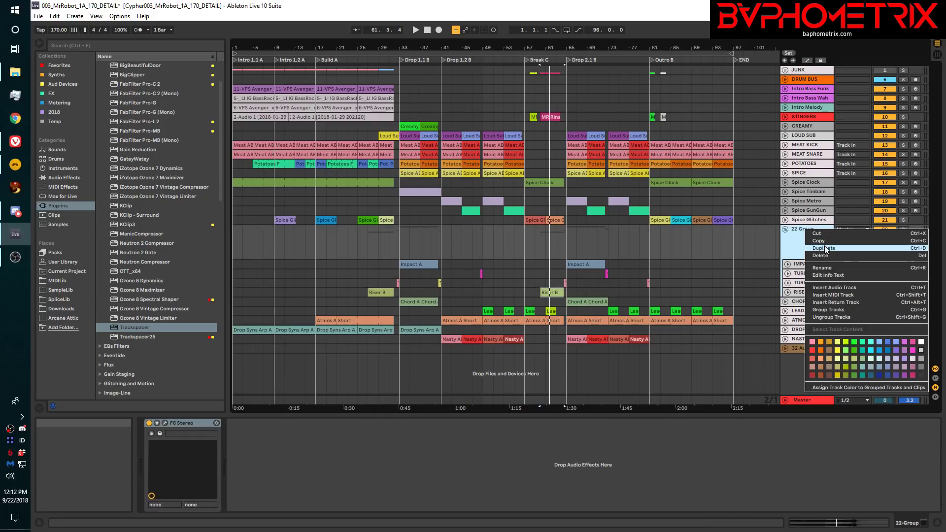
left_click(828, 266)
type("Sidechain")
key("Return")
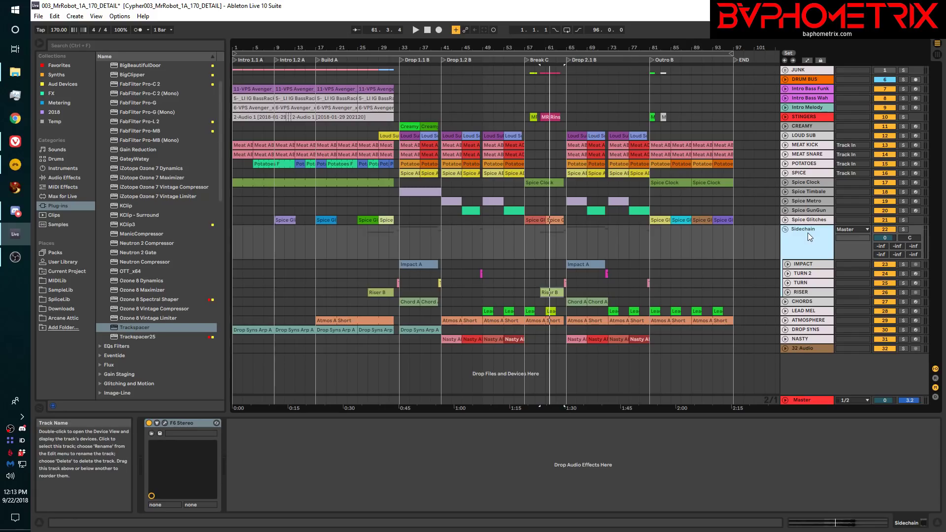
- Unfold and select the MEAT KICK track to examine its output routing and device chain
left_click(786, 80)
left_click(786, 79)
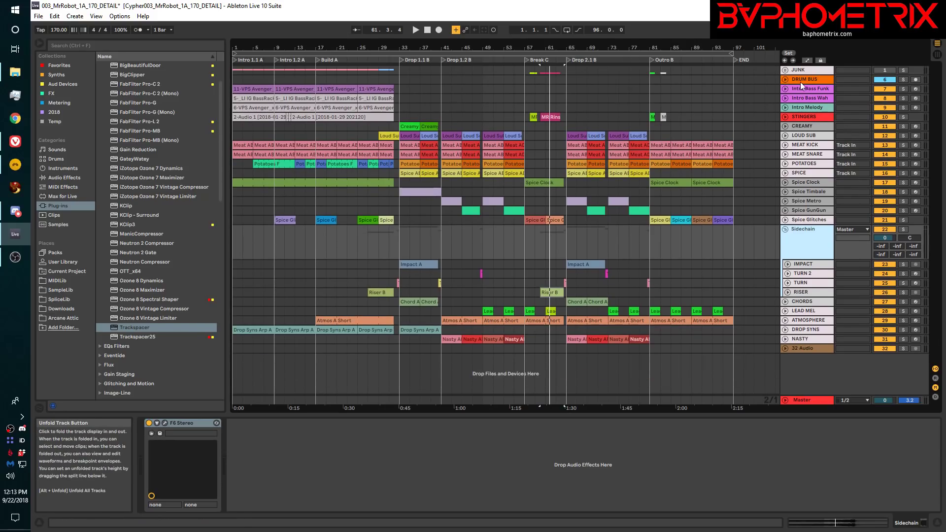
left_click(785, 145)
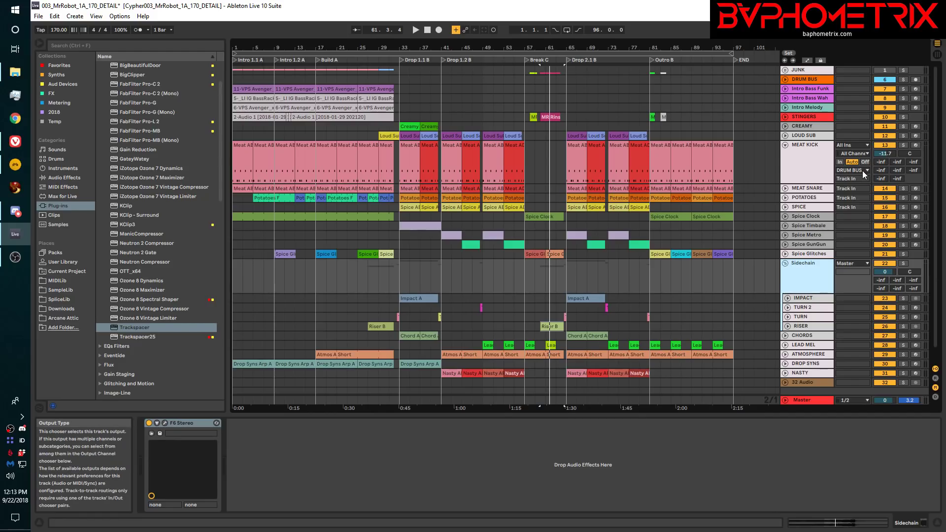
left_click(806, 159)
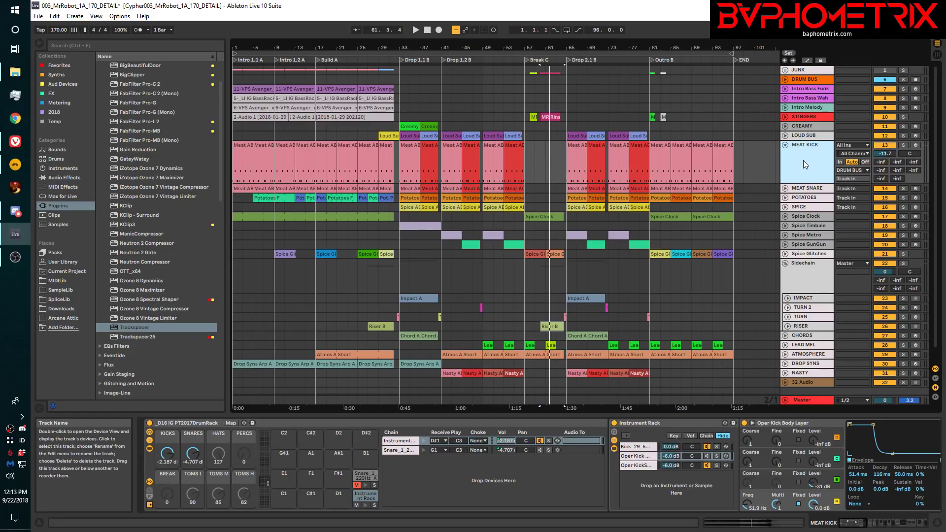
- Duplicate the MEAT KICK track and rename the copy SC Trigger Kick
key("ctrl+d")
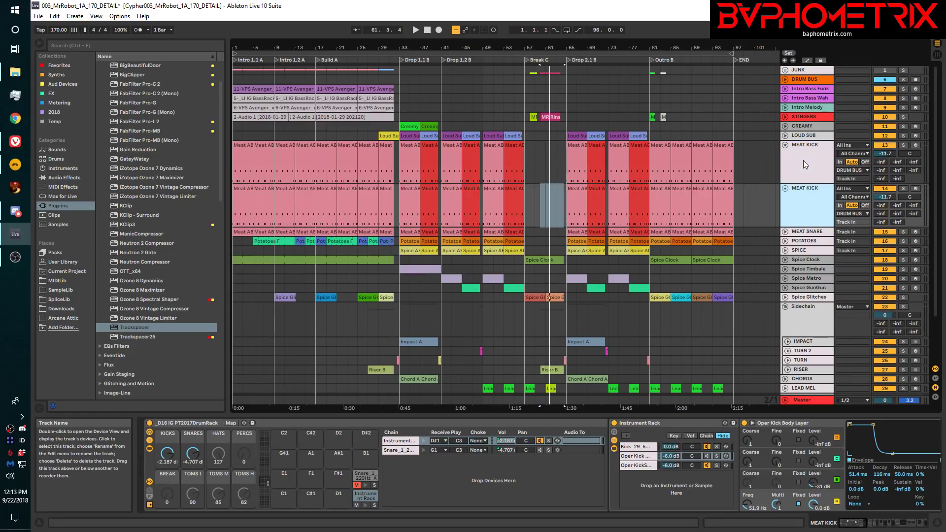
right_click(805, 200)
left_click(824, 238)
type("Ghos")
key("Return")
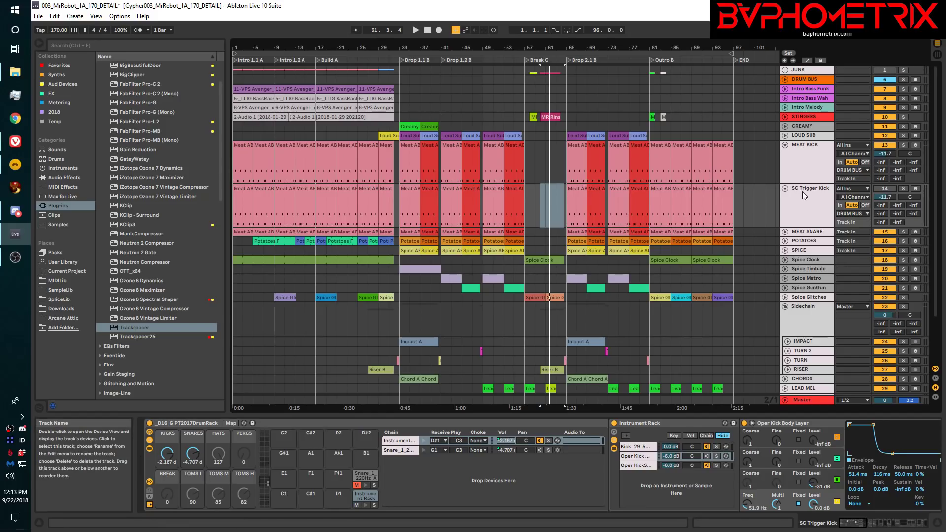
- Route the SC Trigger Kick track's output to the Sidechain group and select the track
left_click(863, 213)
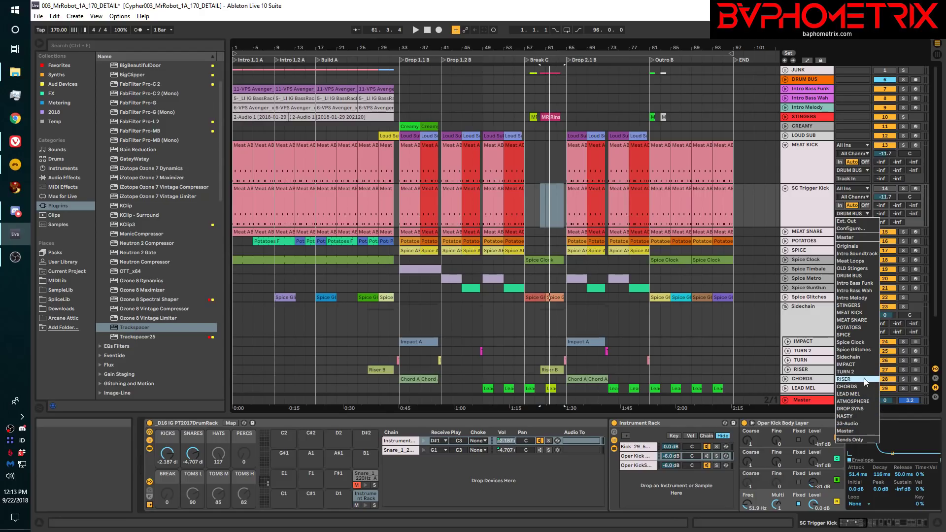
left_click(854, 357)
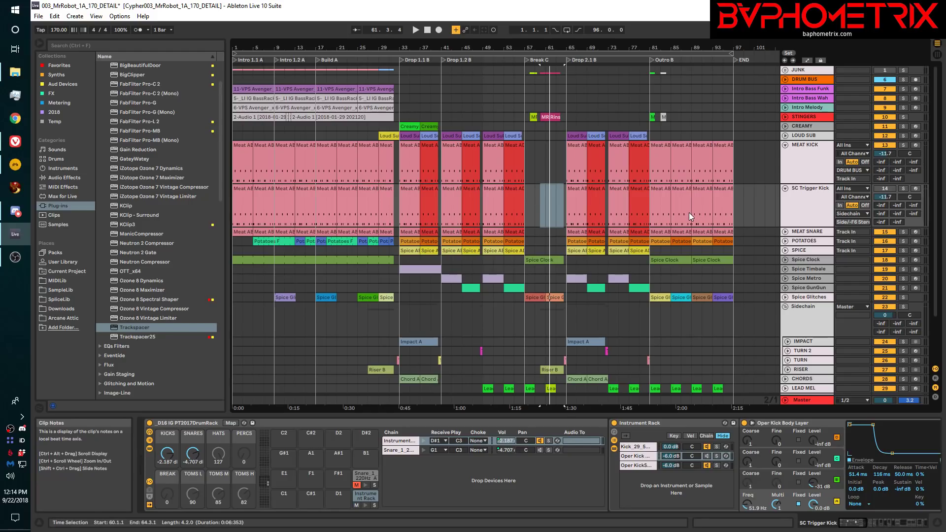
left_click(798, 205)
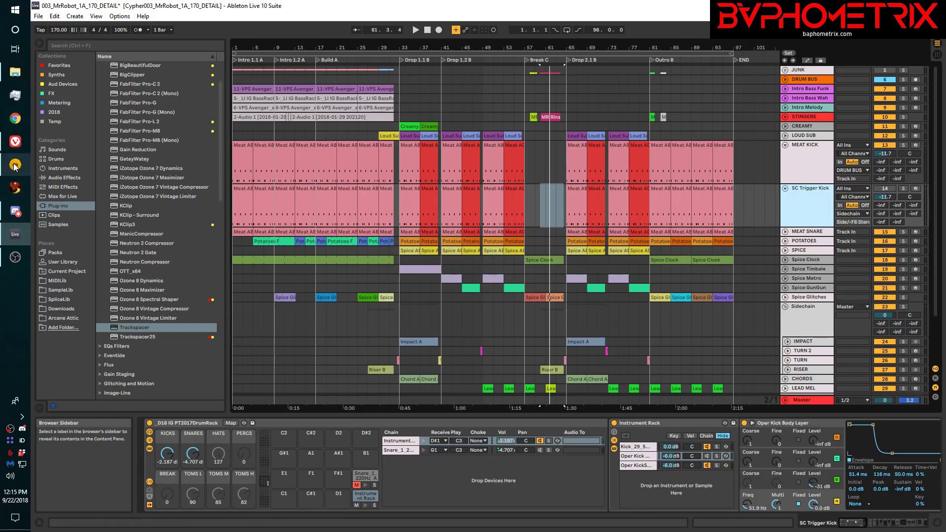
- Switch to Bitwig Studio and audition Source Track in solo, ending with the track unsoloed
mouse_move(15, 167)
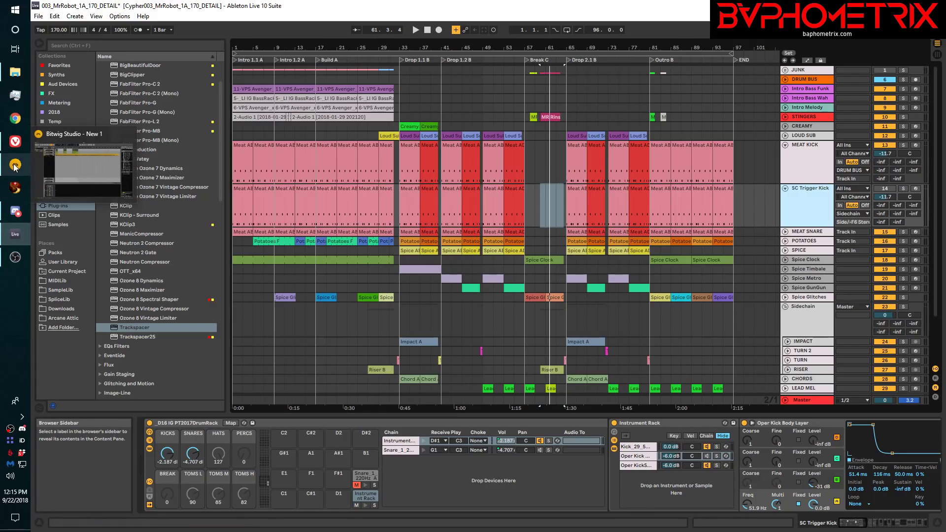
left_click(15, 167)
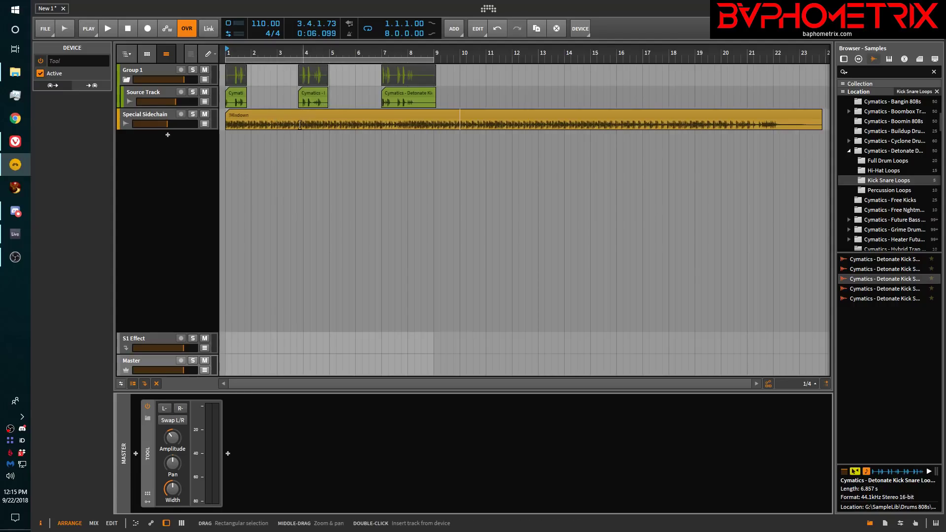
left_click(148, 97)
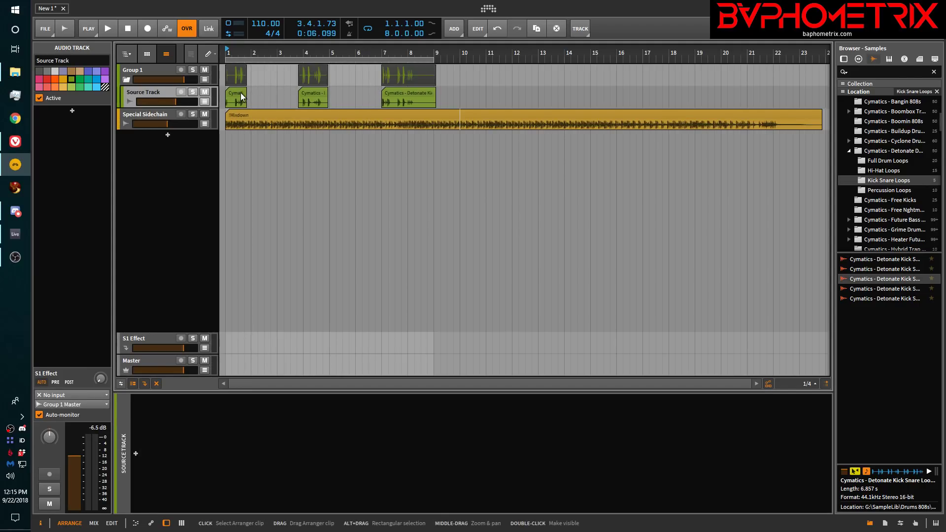
left_click(192, 92)
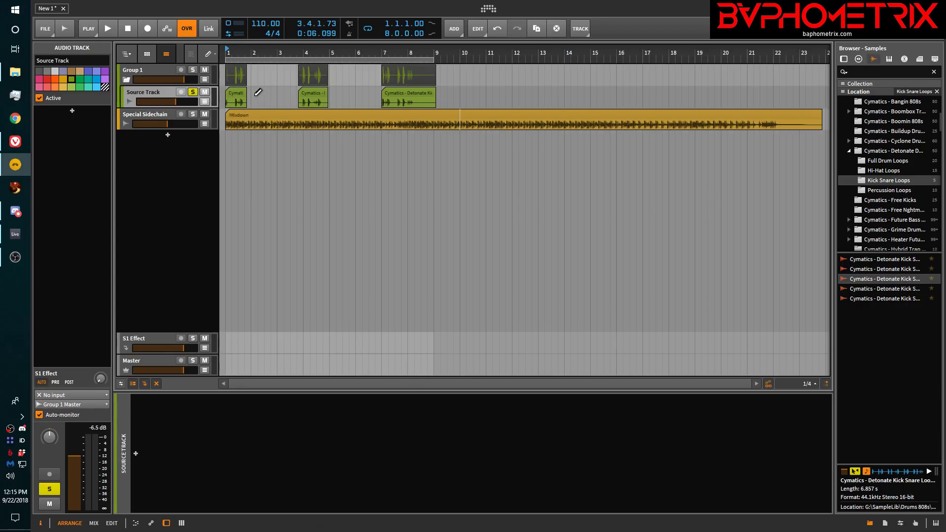
left_click(239, 92)
key("space")
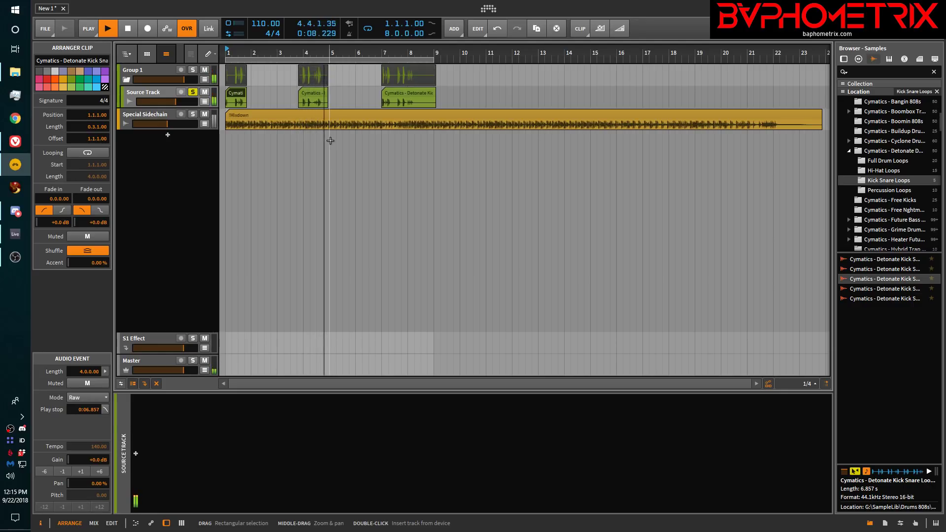
key("space")
left_click(192, 94)
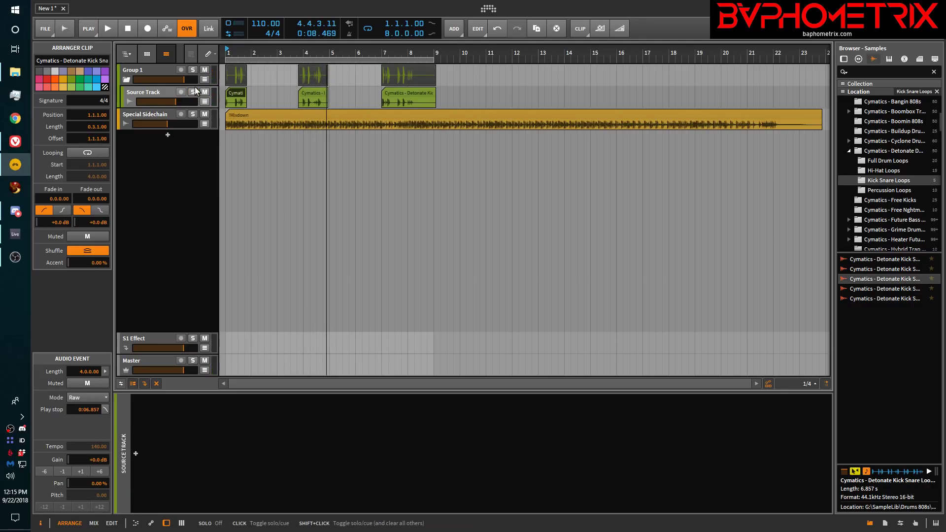
- Examine the output routing of Source Track and Group 1, and play Source Track in solo to check the track, group and master meters
left_click(146, 93)
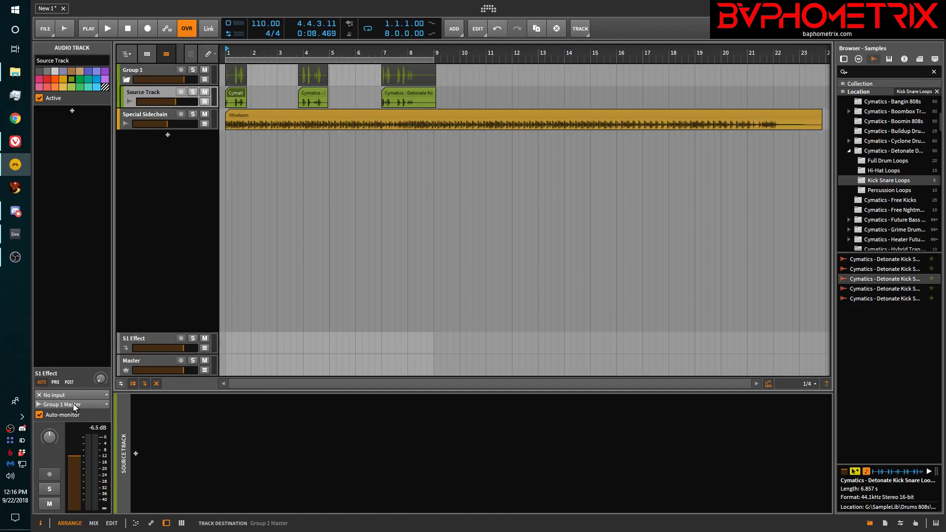
left_click(150, 72)
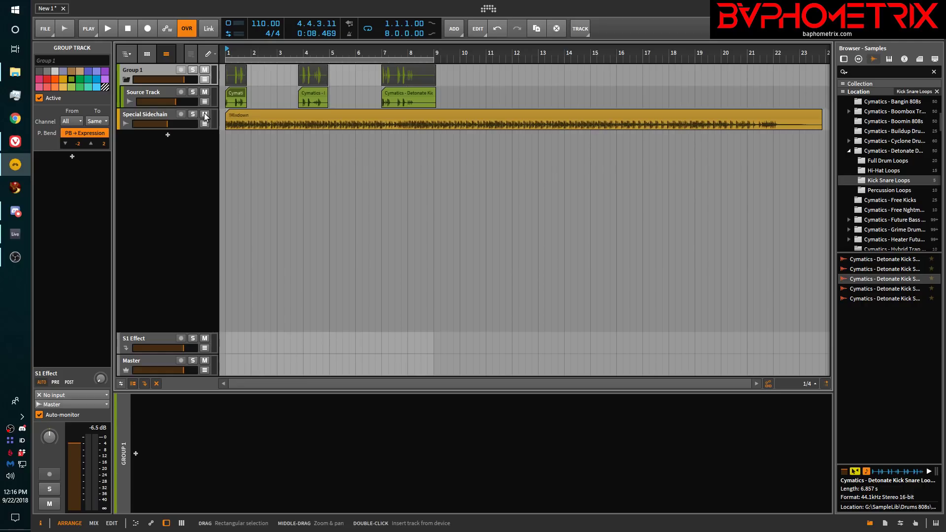
left_click(193, 93)
key("space")
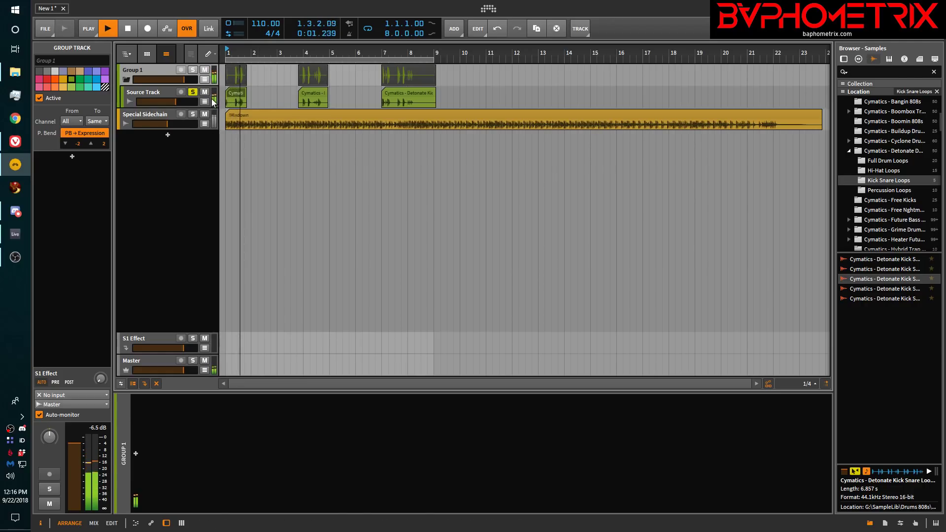
key("space")
key("space")
key("space")
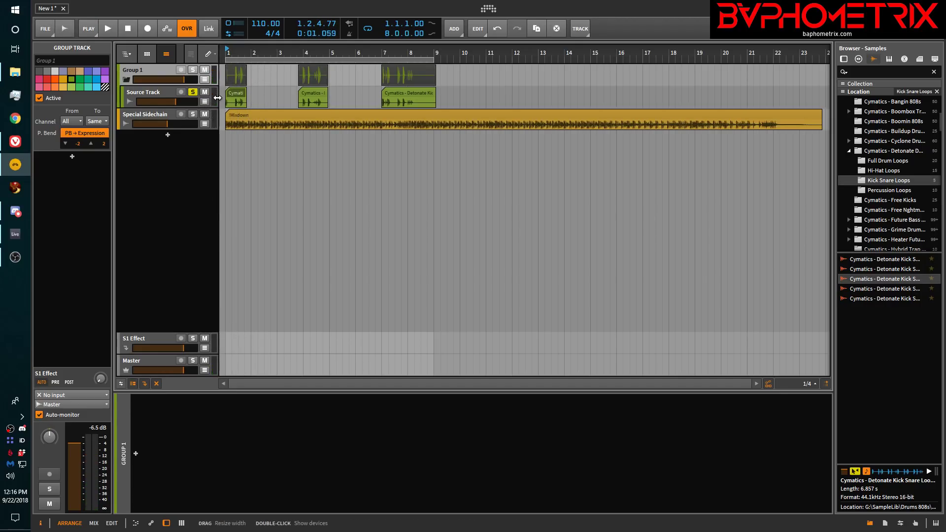
key("space")
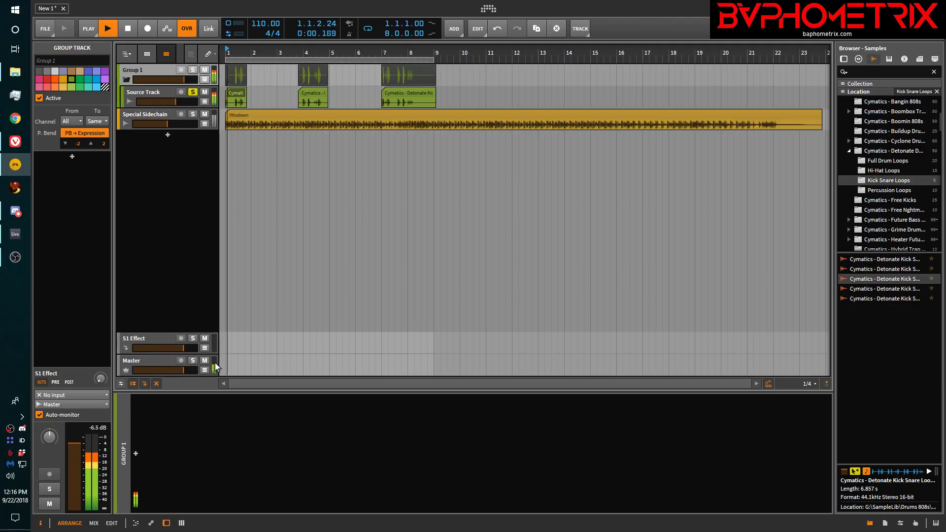
key("space")
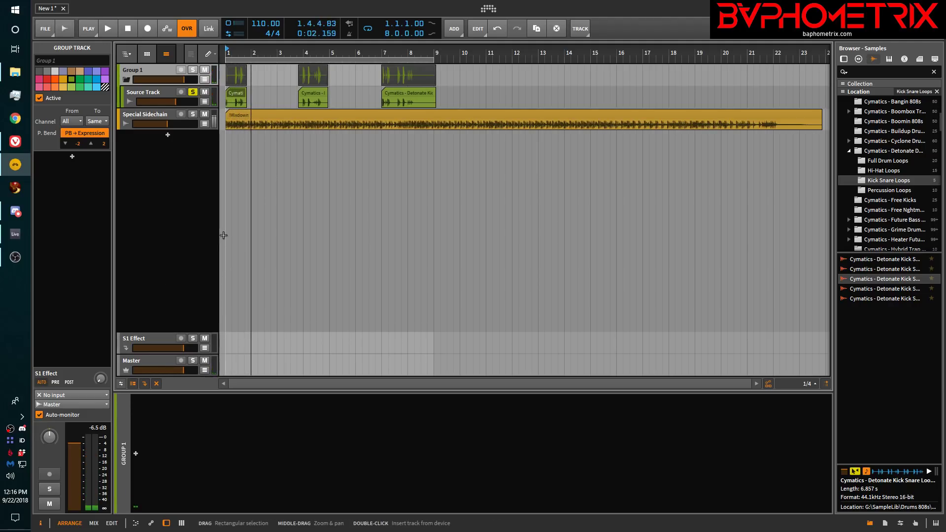
- Open the Neutron 2 Equalizer on the Special Sidechain track and move its window clear of the track clips
key("Down")
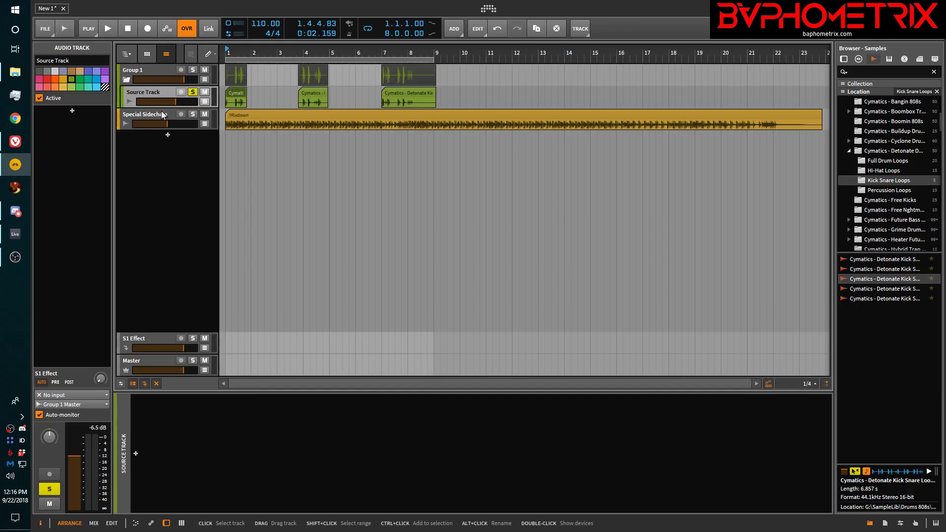
left_click(162, 115)
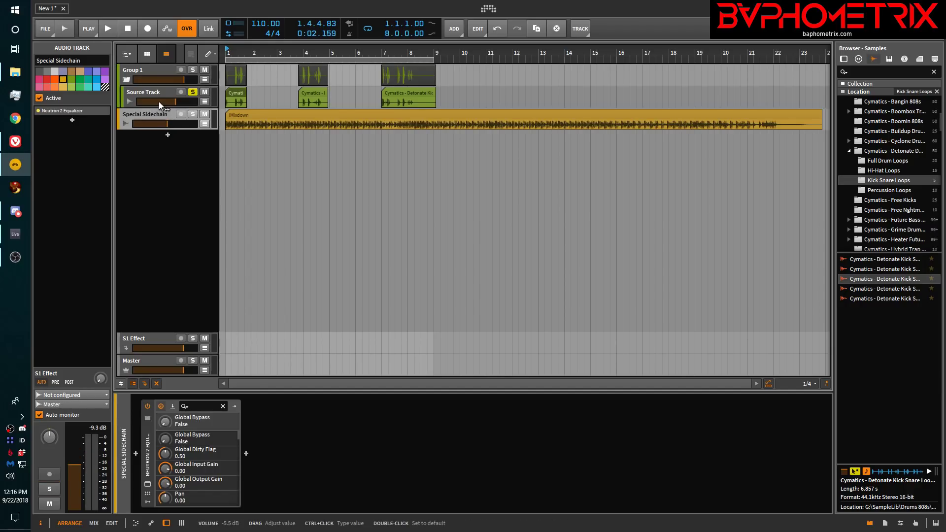
left_click(148, 484)
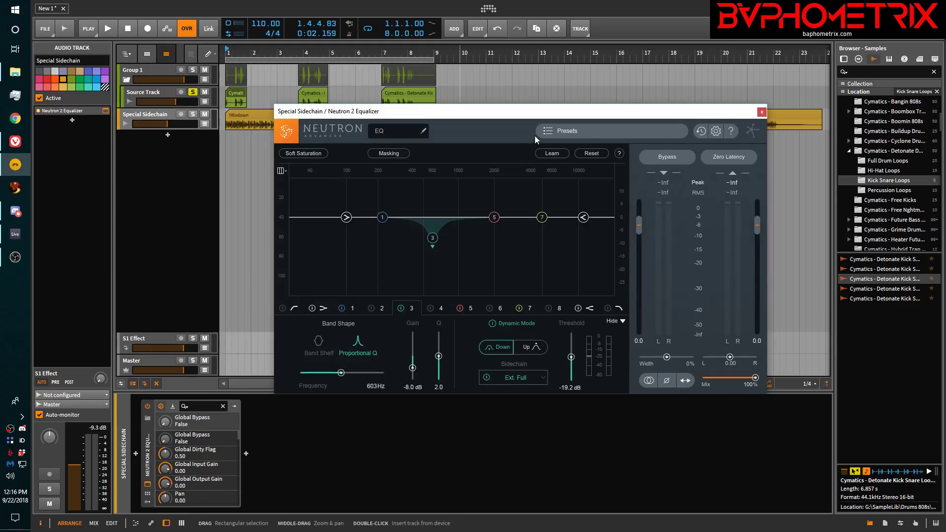
left_click_drag(552, 115, 628, 157)
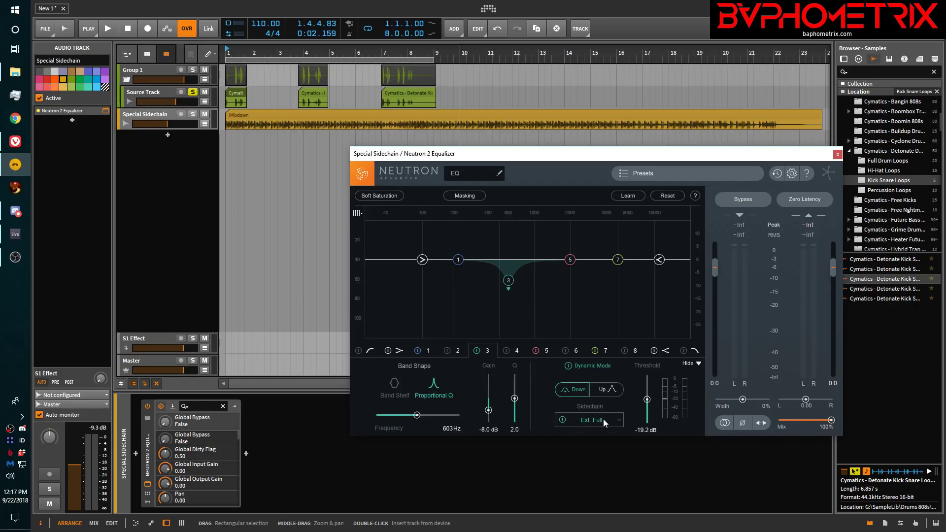
- Review the sidechain sources for band 3 of the equalizer and choose Ext. Full
left_click(620, 423)
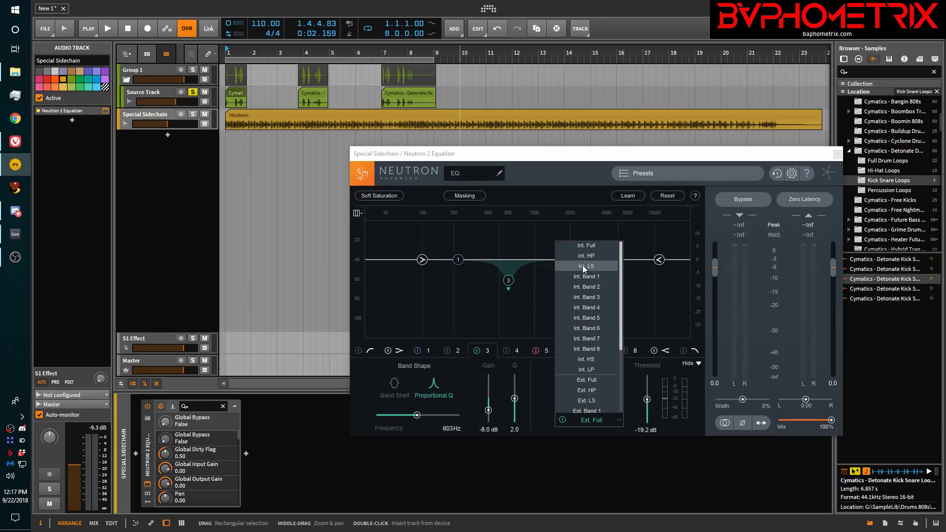
scroll(589, 328, "down", 3)
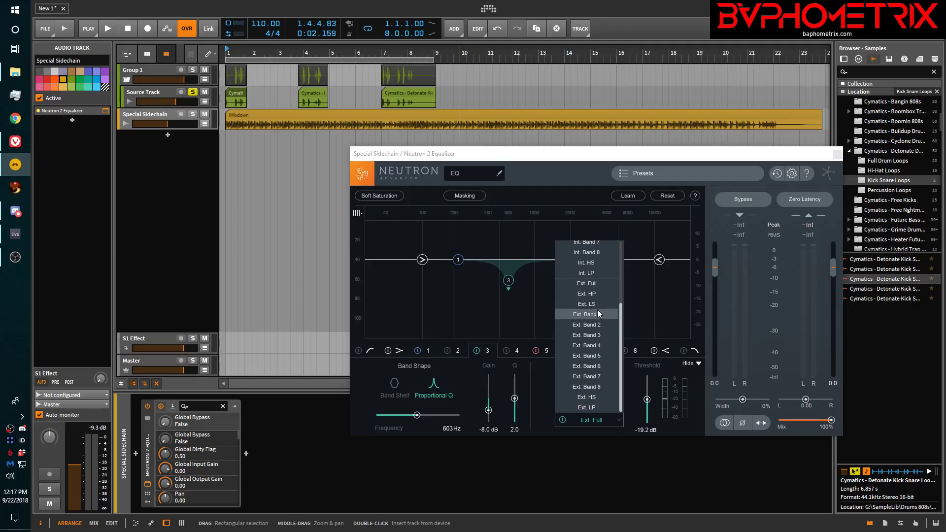
left_click(588, 284)
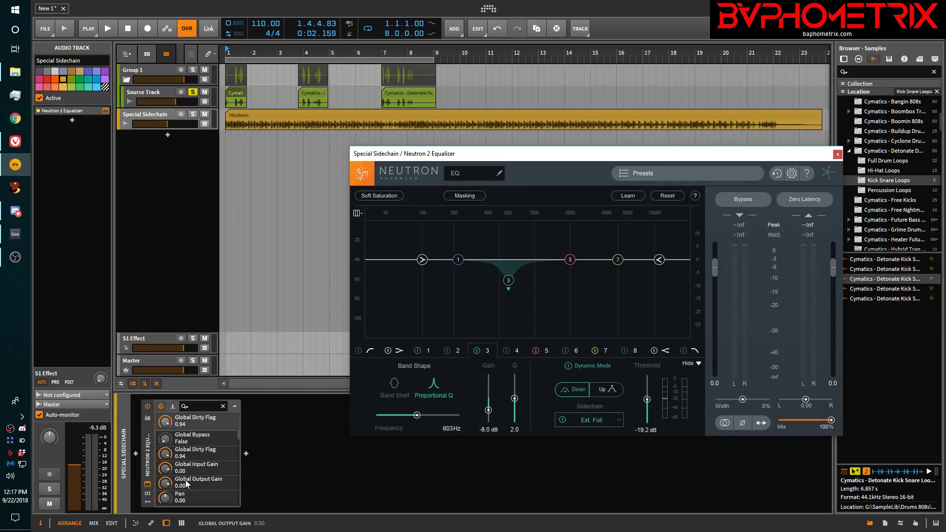
- Show the Neutron 2 Equalizer device's sidechain input and choose Source Track (PRE) from Group 1
left_click(173, 407)
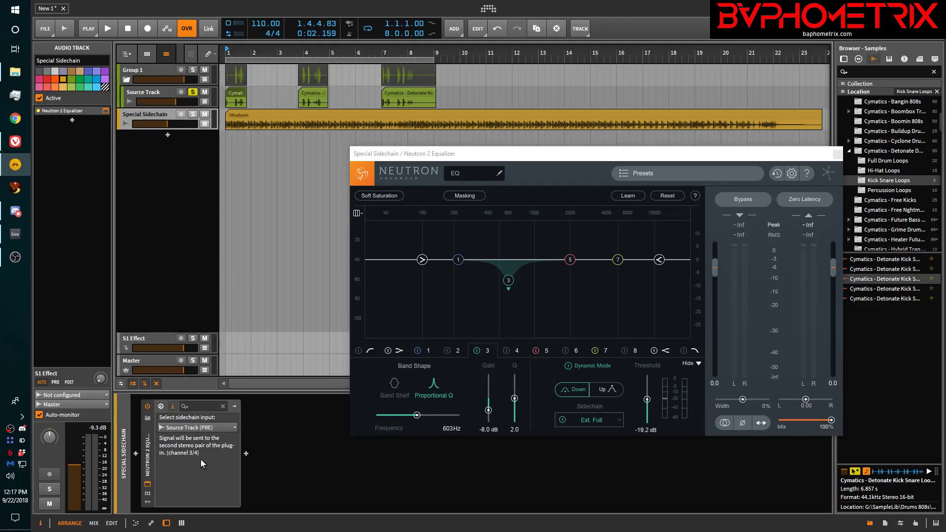
left_click(227, 428)
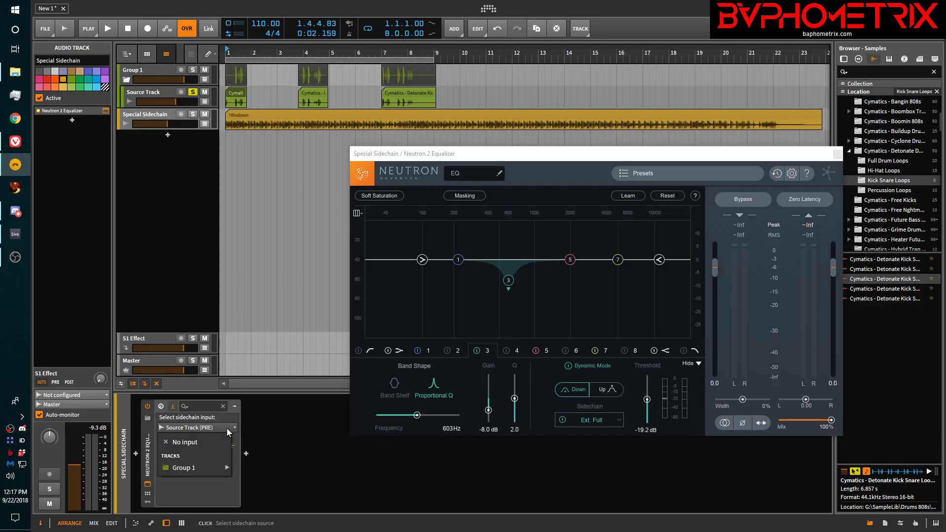
mouse_move(214, 468)
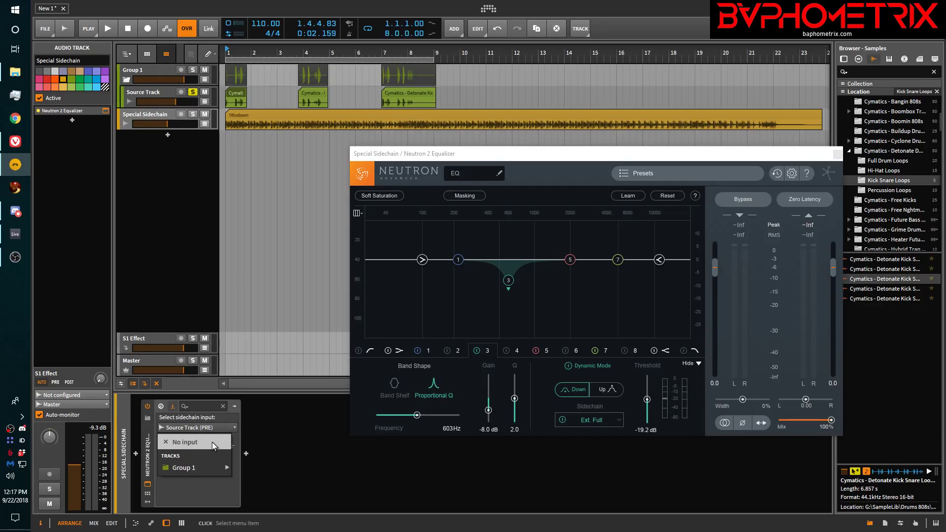
mouse_move(214, 469)
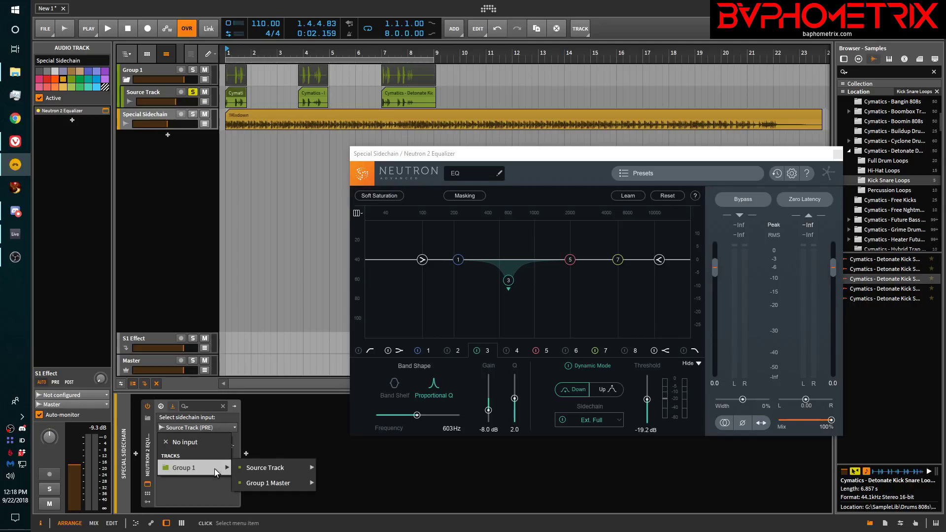
mouse_move(265, 470)
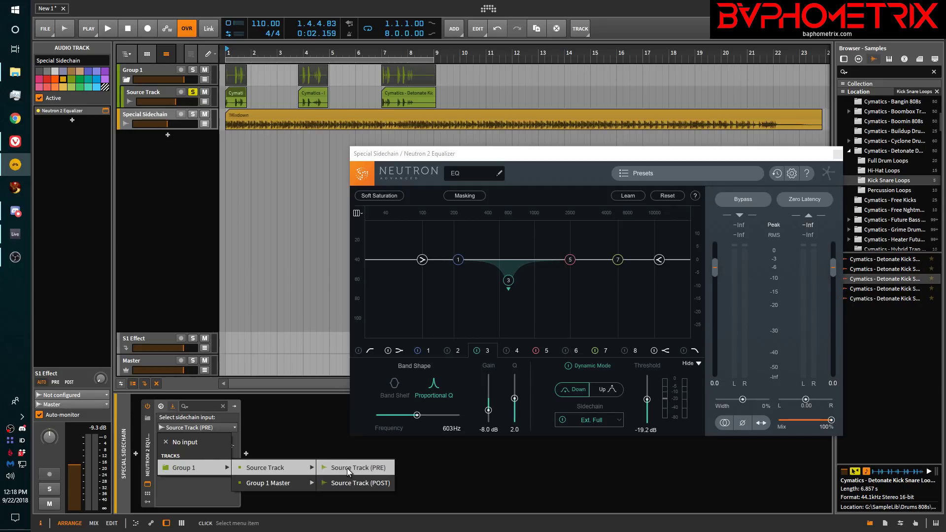
left_click(347, 469)
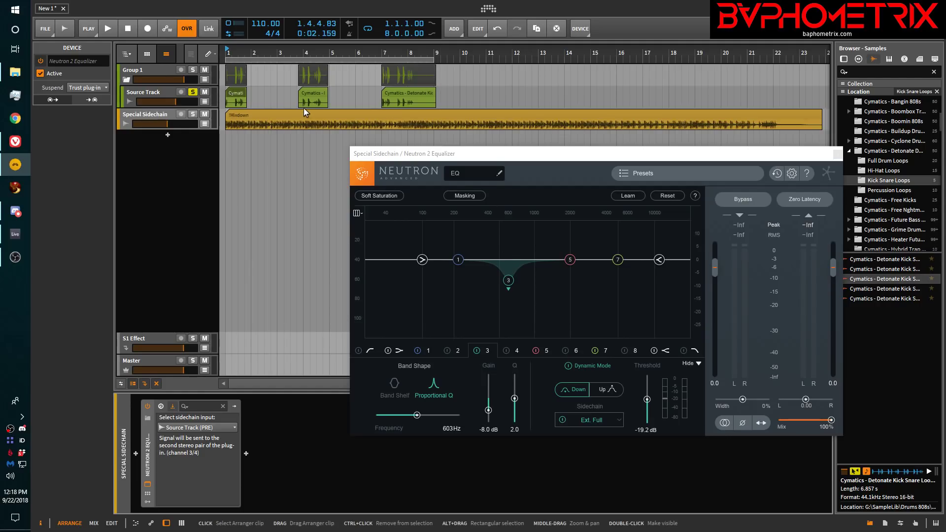
- Reposition the equalizer window and play the project with Source Track soloed to observe how band 3 reacts to the sidechain
left_click_drag(500, 154, 434, 146)
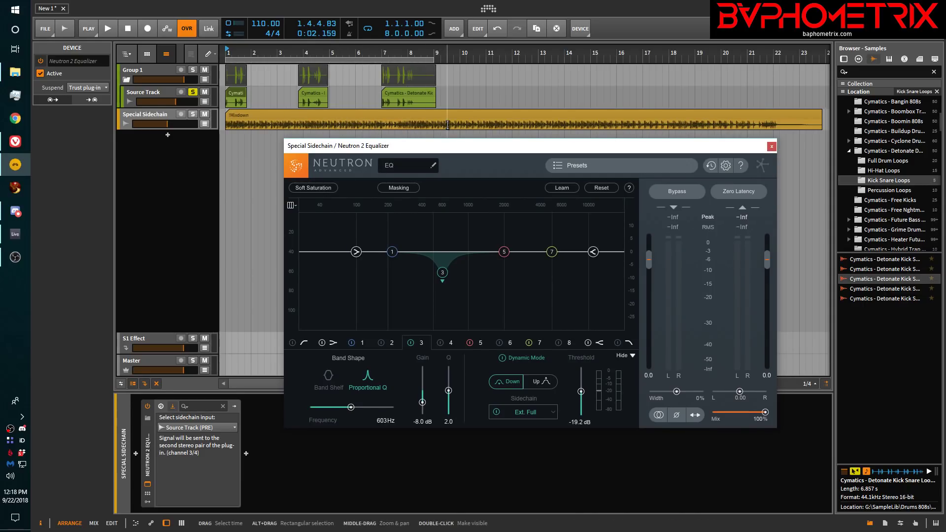
key("space")
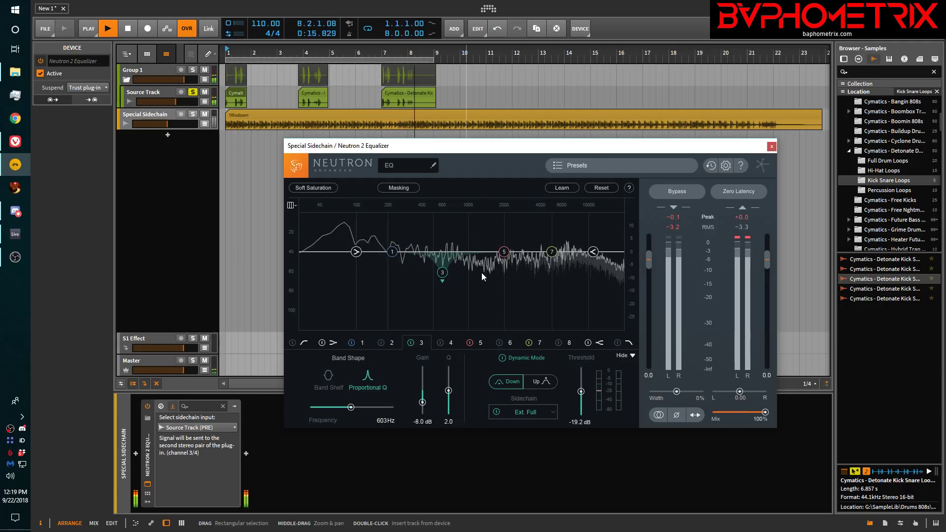
key("space")
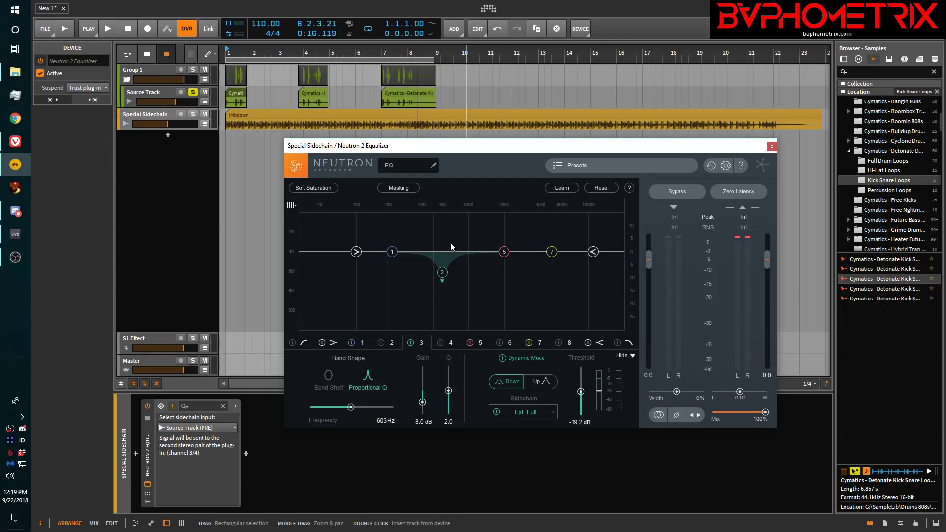
- Unsolo Source Track and play all tracks to check the equalizer's response and the master meter
left_click(193, 94)
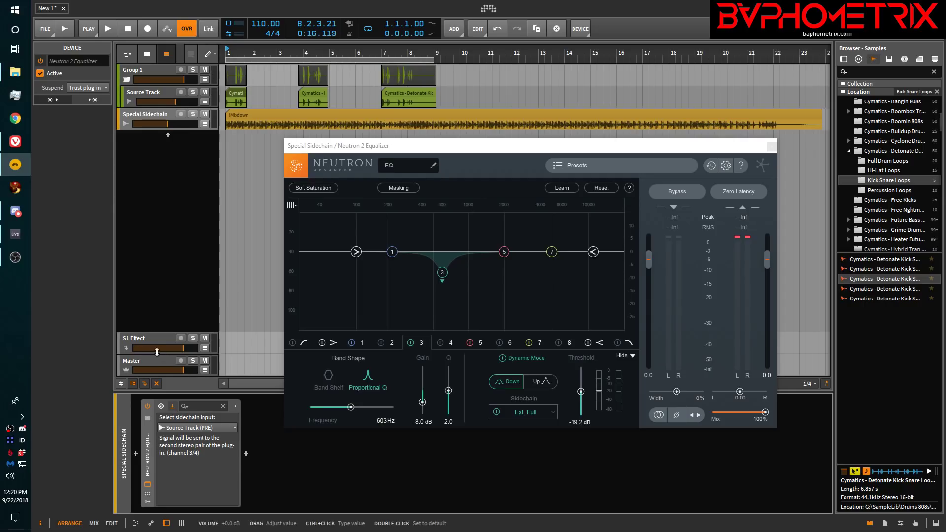
key("space")
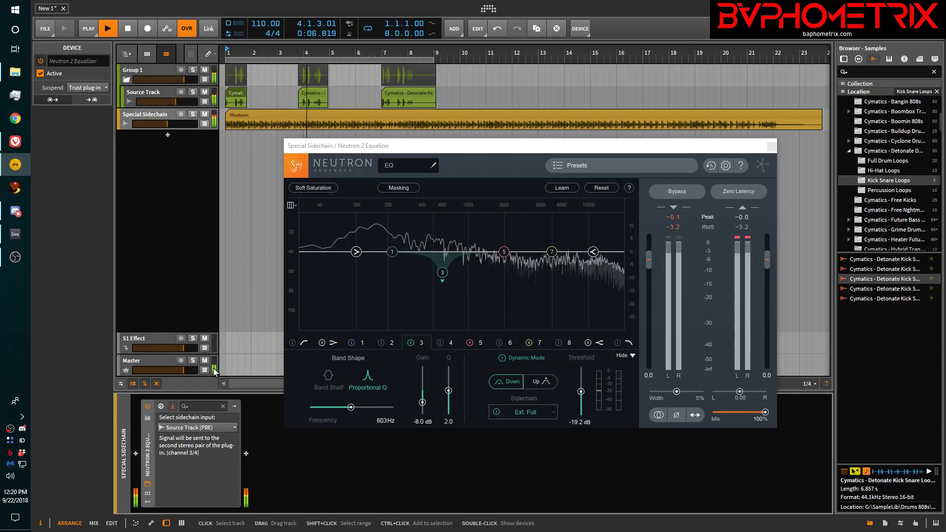
- Stop playback, review the Neutron 2 Equalizer's sidechain input setting, and close the equalizer window
key("space")
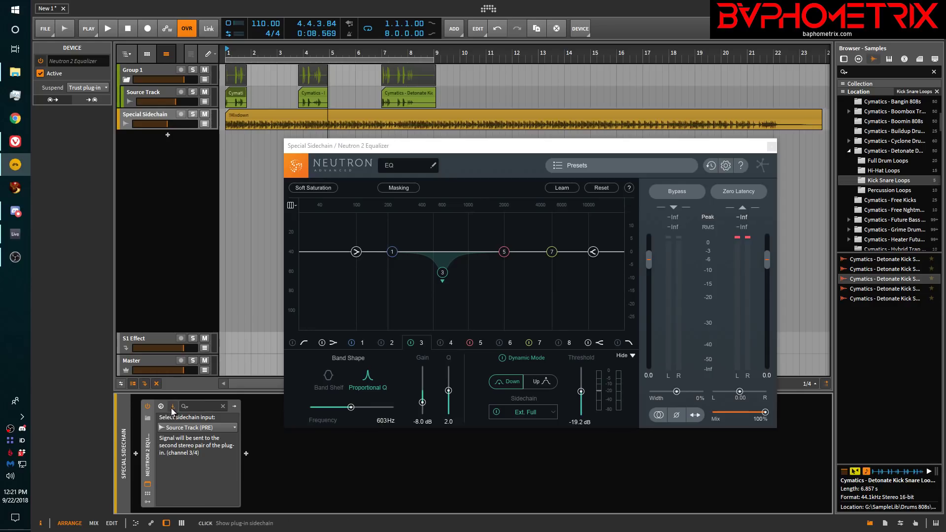
left_click(178, 429)
left_click(178, 429)
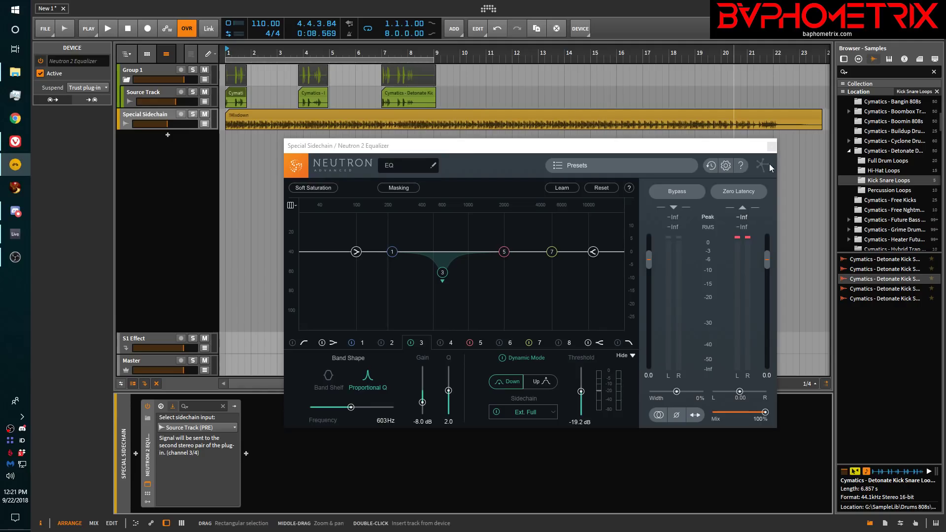
left_click(772, 147)
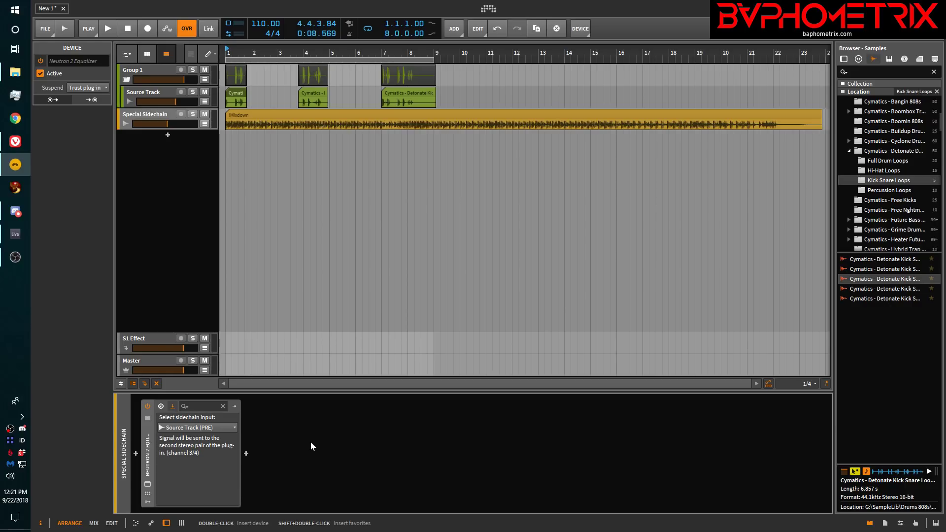
- Insert the Uhbik-G(x64) effect after the equalizer on Special Sidechain, set its mix to 28, and close its window
left_click(246, 455)
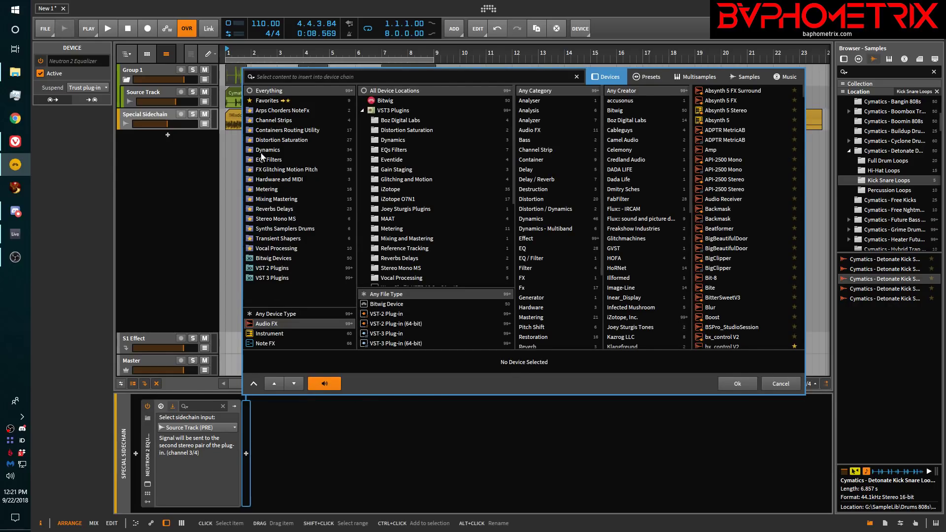
left_click(275, 170)
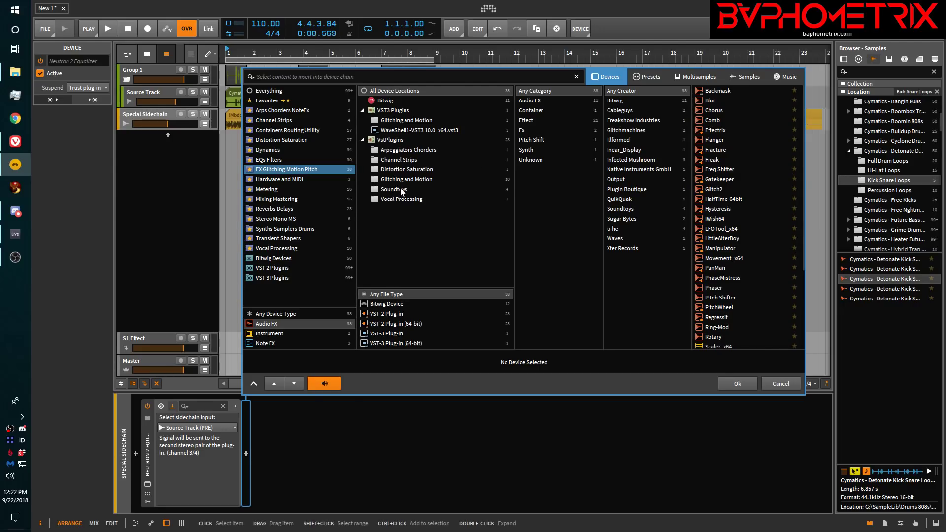
scroll(725, 213, "down", 4)
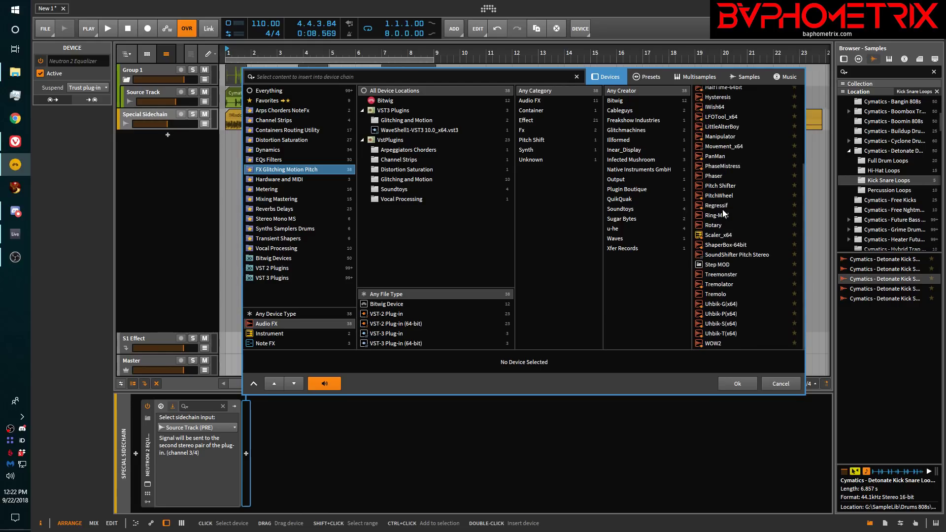
left_click(720, 304)
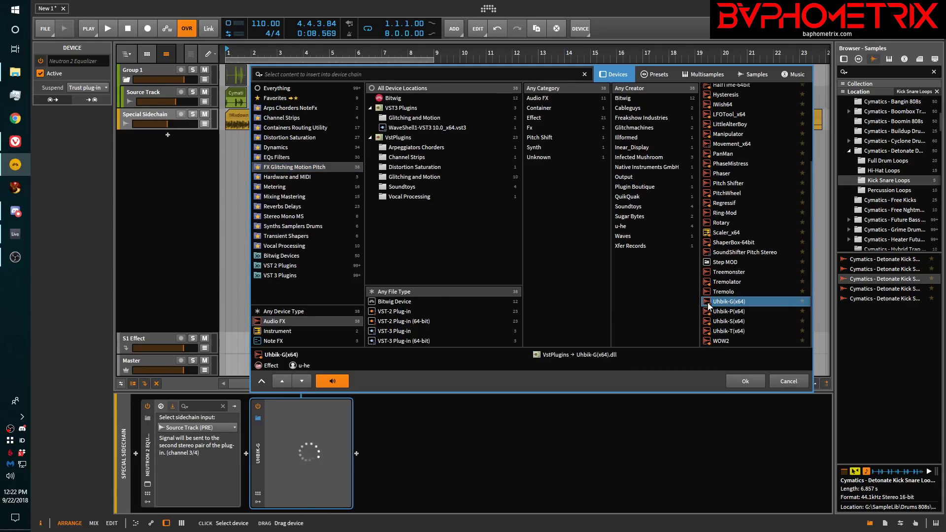
left_click(737, 384)
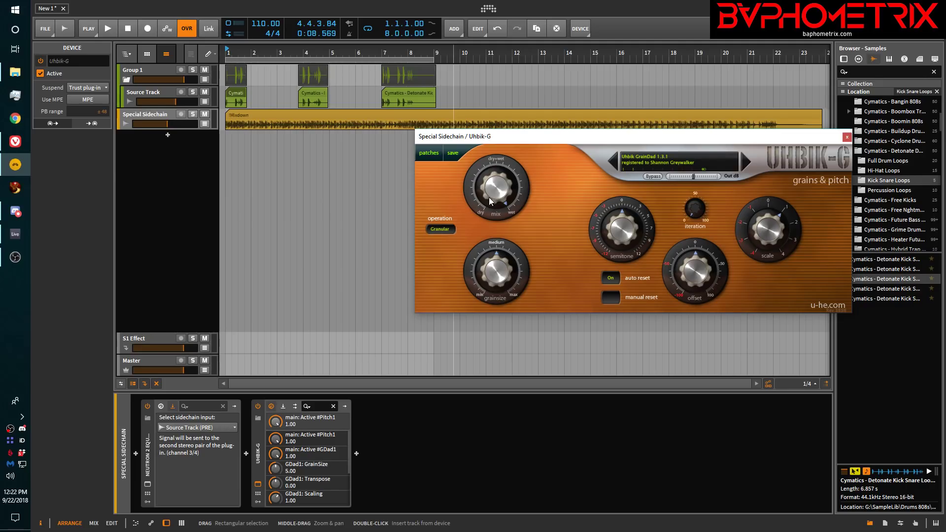
left_click_drag(497, 184, 492, 217)
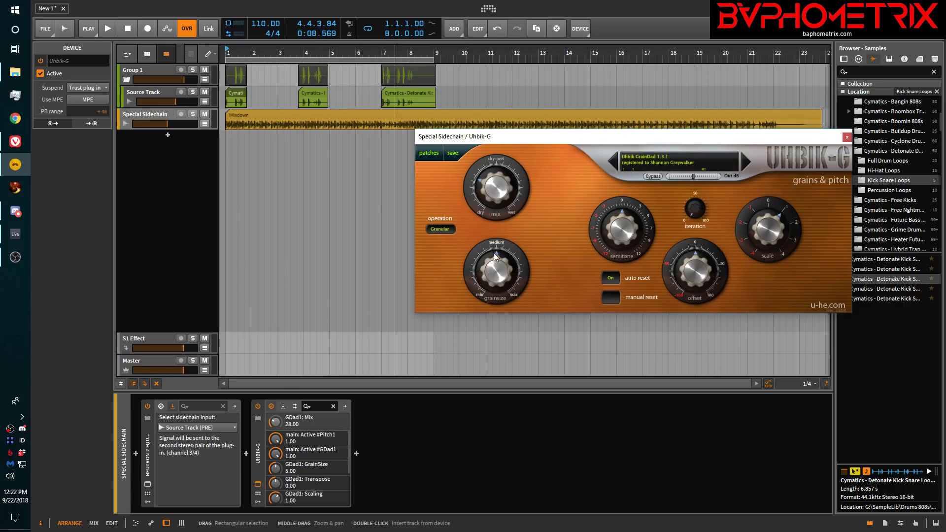
left_click(846, 139)
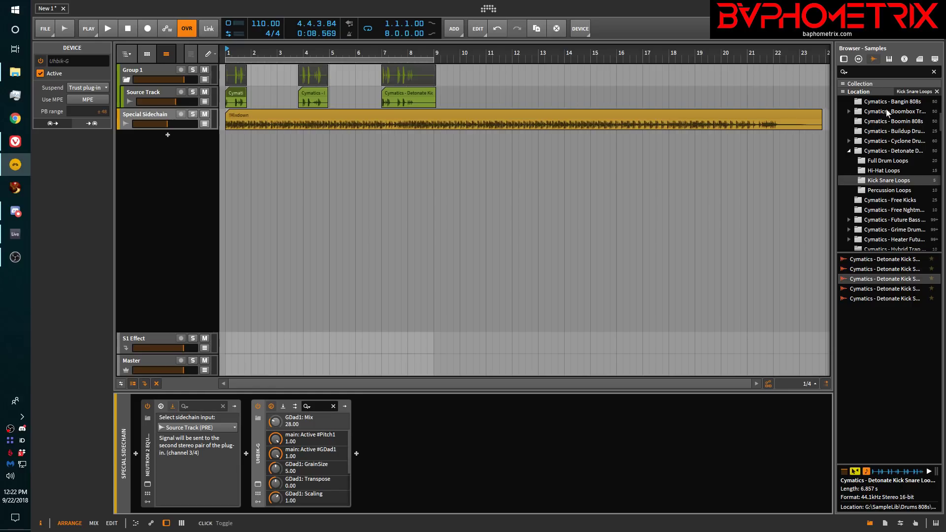
- Place the ADSR Martin Garrix Bassline sample from the ADSR - Airwaves Music Loops on a new track below Special Sidechain, starting at bar 1
scroll(887, 130, "up", 5)
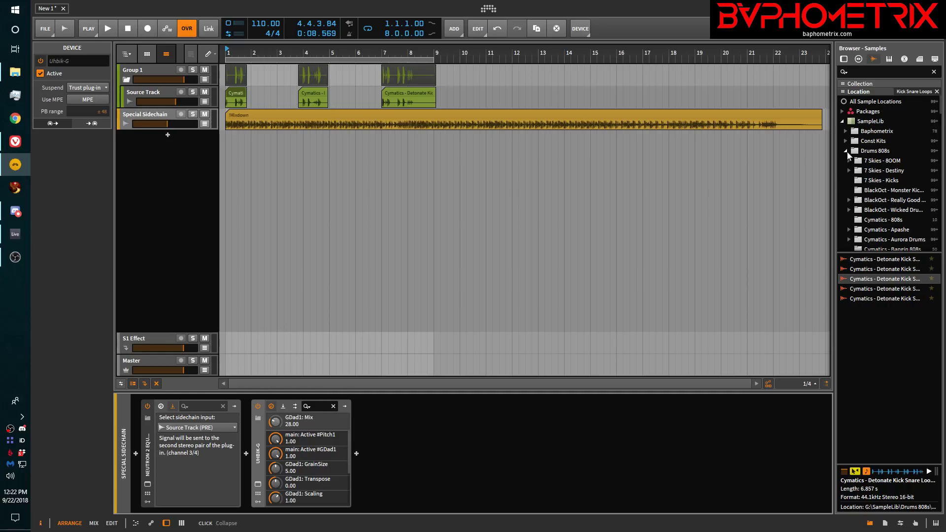
left_click(846, 151)
left_click(847, 141)
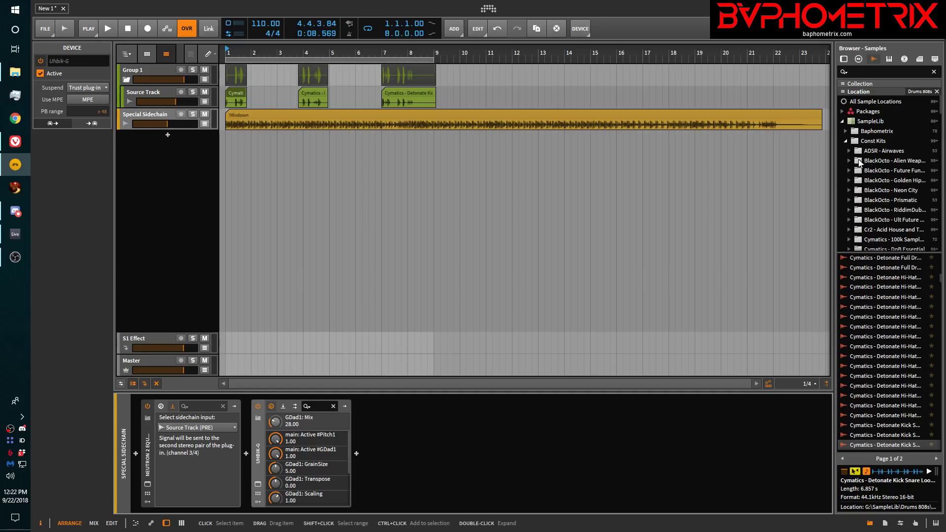
left_click(849, 151)
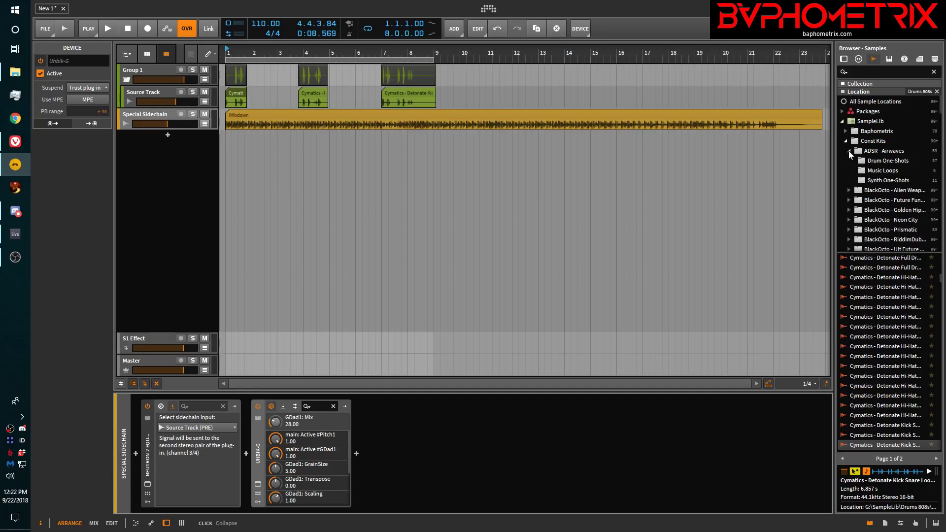
left_click(867, 171)
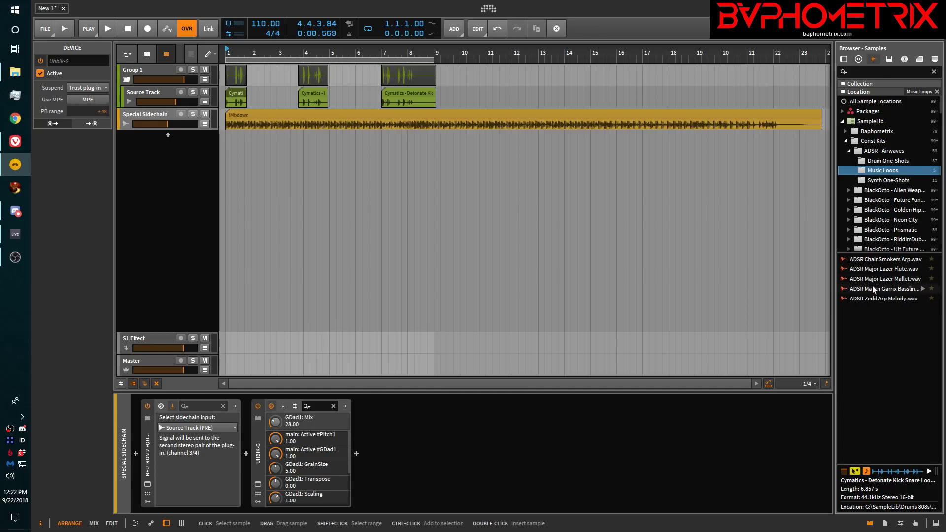
left_click_drag(872, 291, 229, 204)
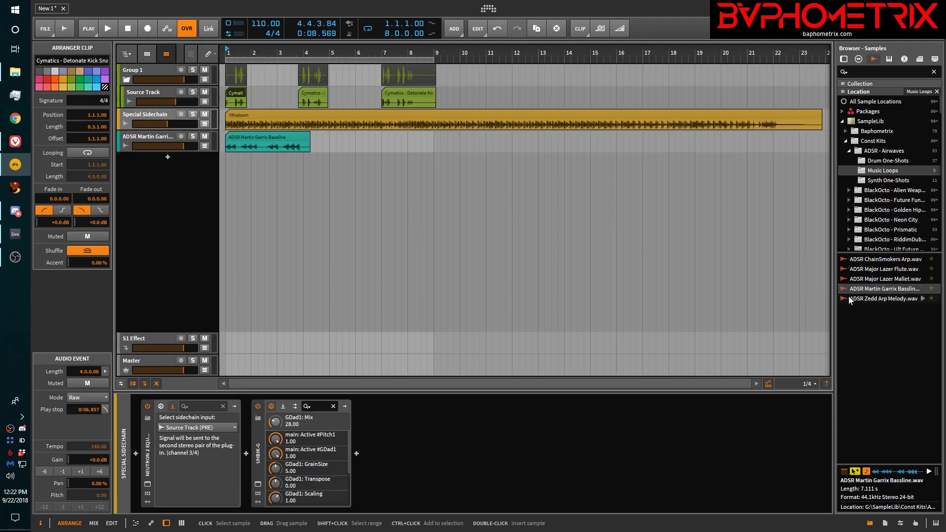
- Replace the bassline clip with ADSR Zedd Arp Melody.wav and shorten the clip to 10 bars
left_click_drag(857, 300, 238, 140)
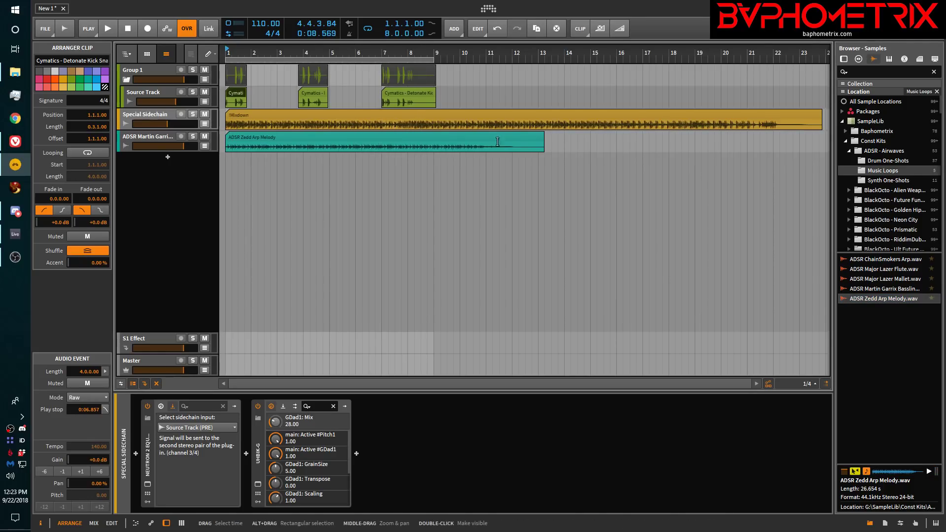
left_click_drag(541, 138, 483, 138)
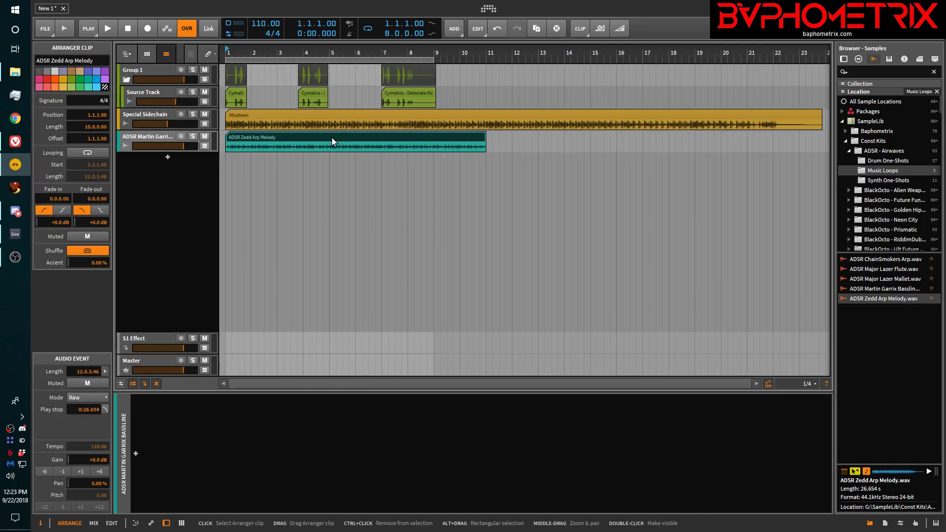
left_click(168, 248)
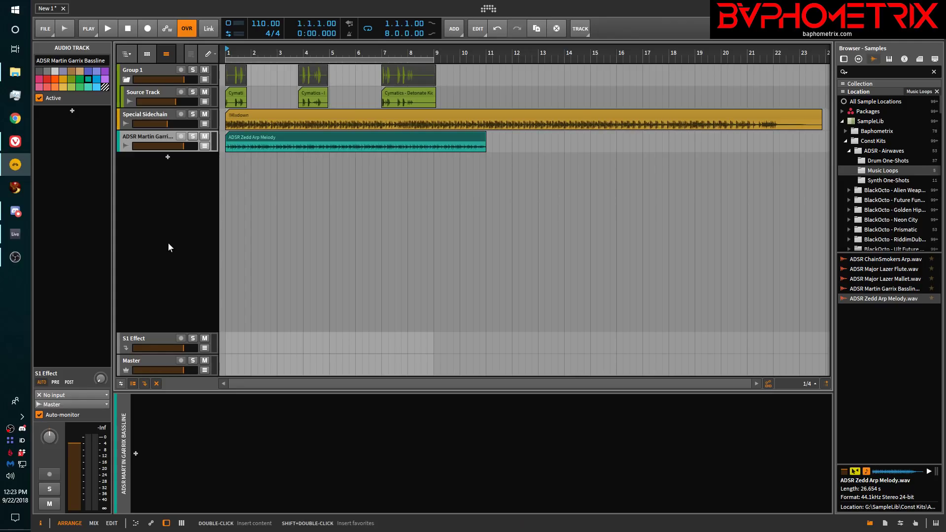
- Move Uhbik-G from Special Sidechain to the ADSR Martin Garrix Bassline track and set its mix to 54
left_click(168, 118)
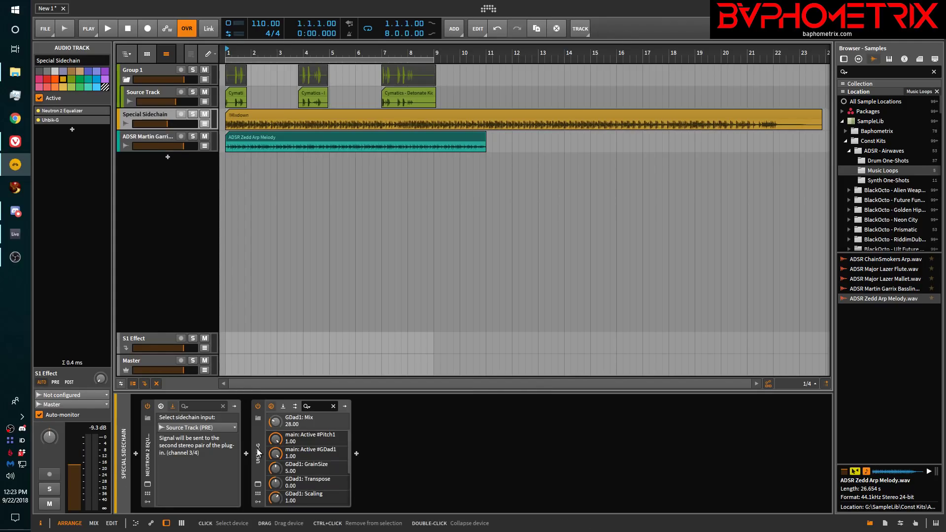
left_click(148, 139)
left_click_drag(148, 139, 157, 448)
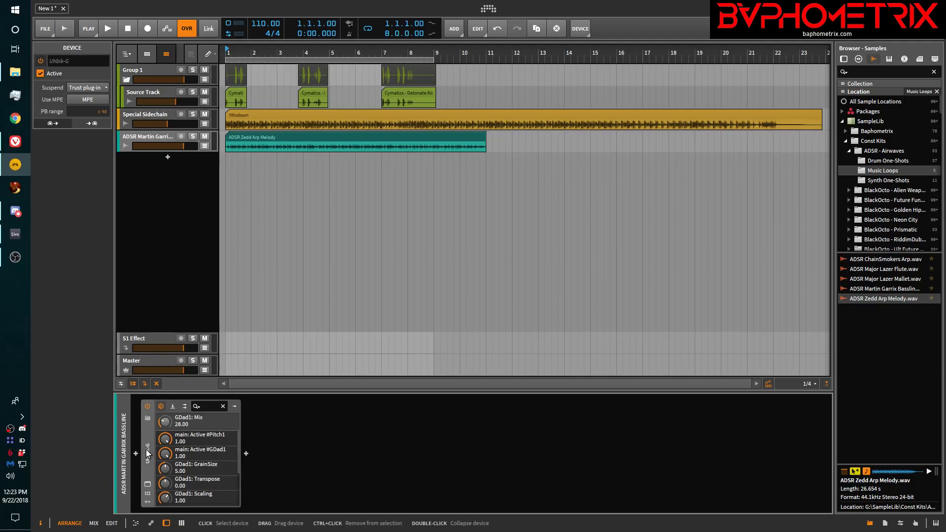
left_click(147, 485)
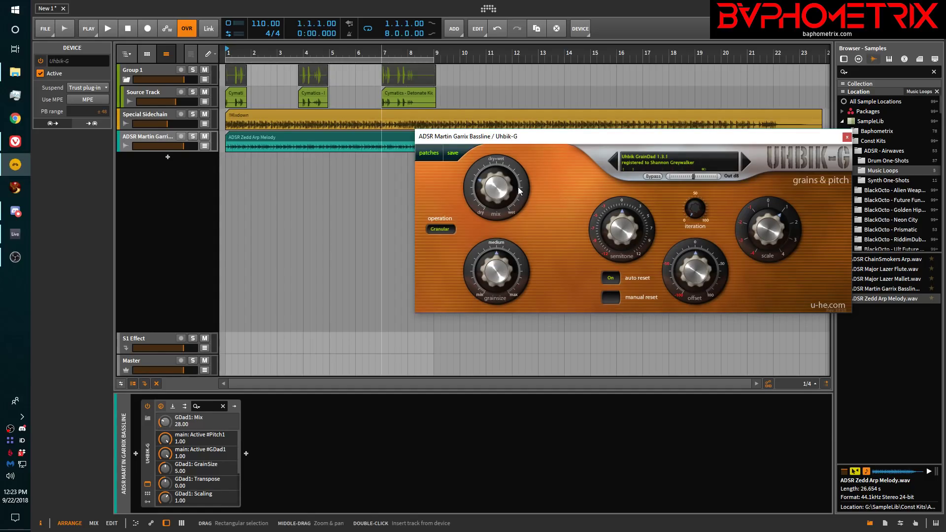
left_click_drag(500, 192, 479, 149)
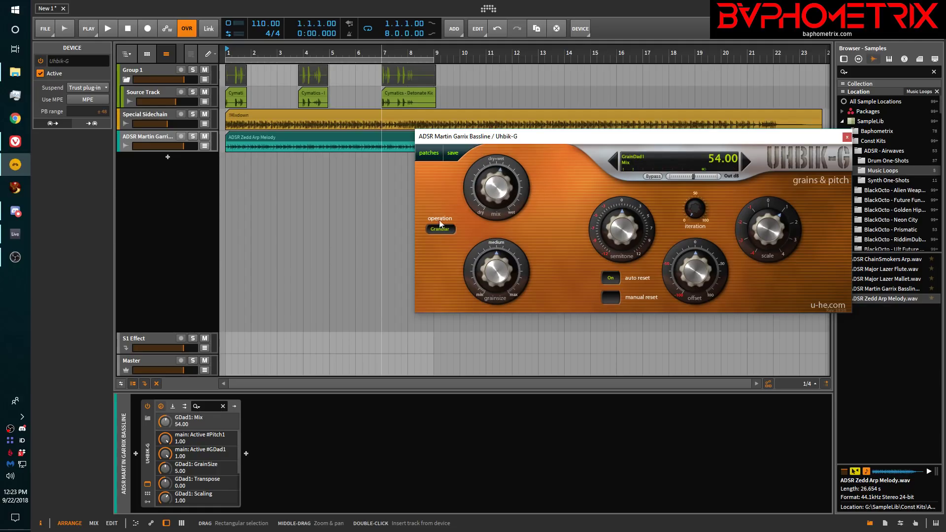
- Review Uhbik-G's available sidechain sources without choosing one, and delete the device from the bassline track
left_click(171, 407)
left_click(184, 428)
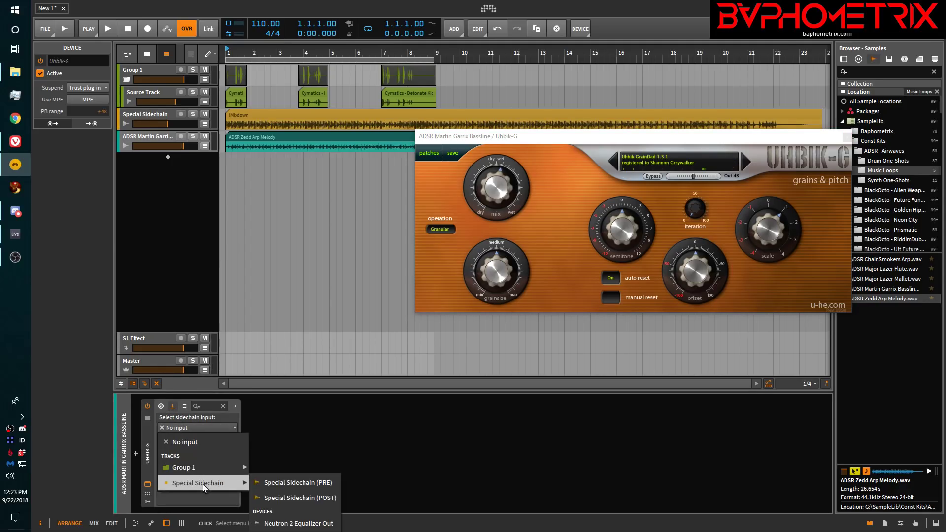
left_click(444, 434)
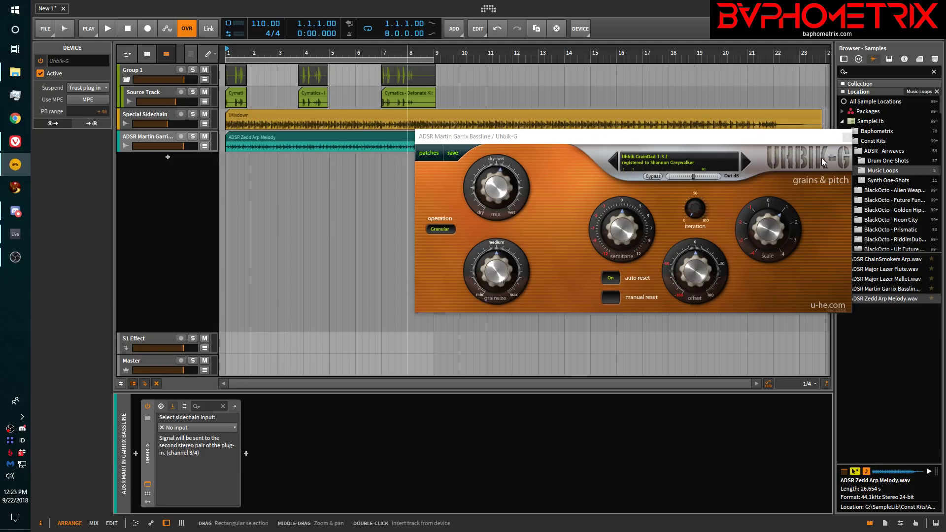
left_click(847, 138)
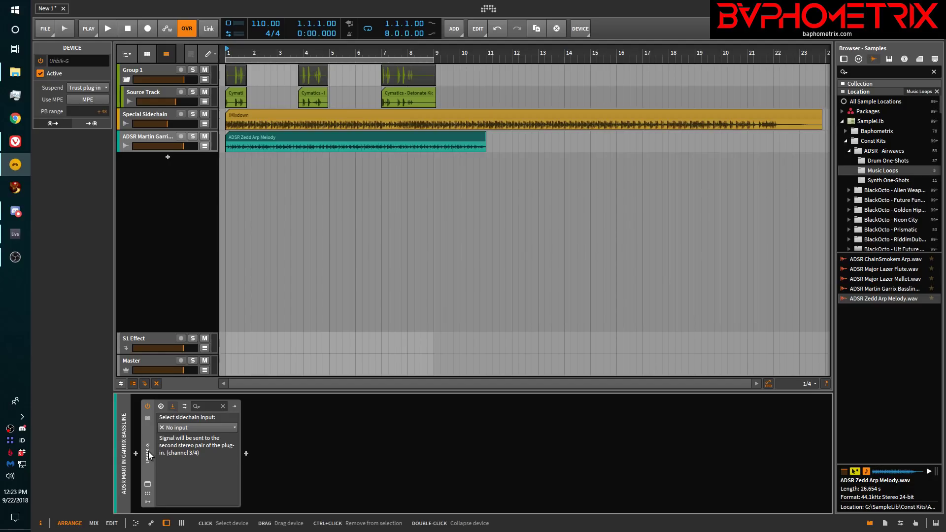
key("Delete")
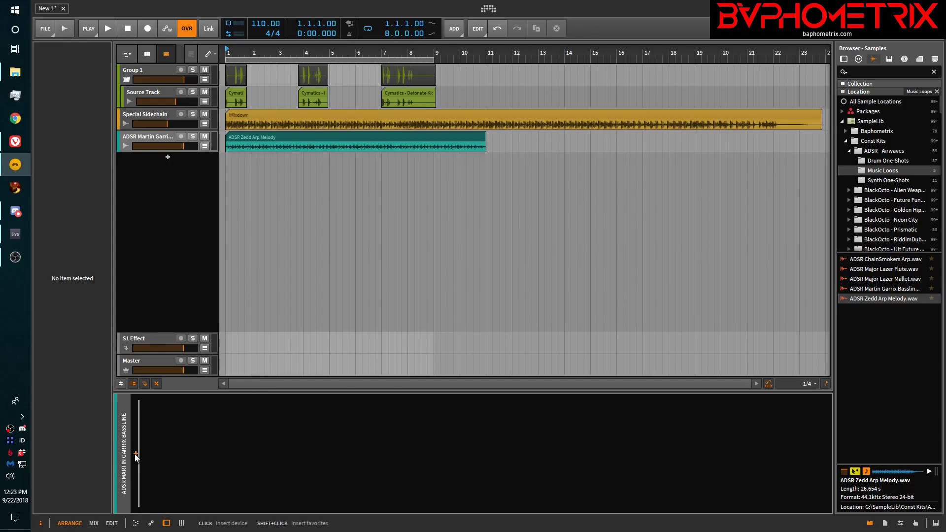
- Insert the Dirt distortion plug-in on the bassline track, place its window over the arrangement, and try its Drive A control
left_click(136, 454)
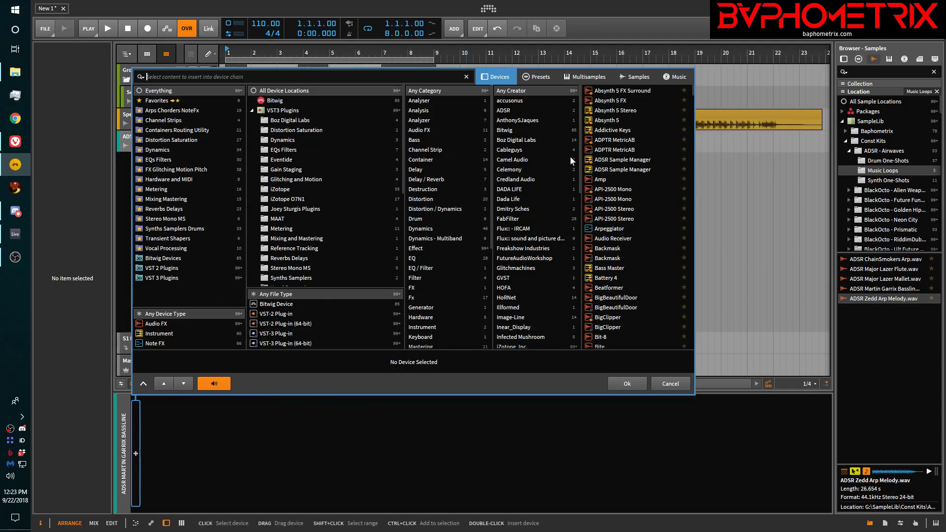
left_click(176, 141)
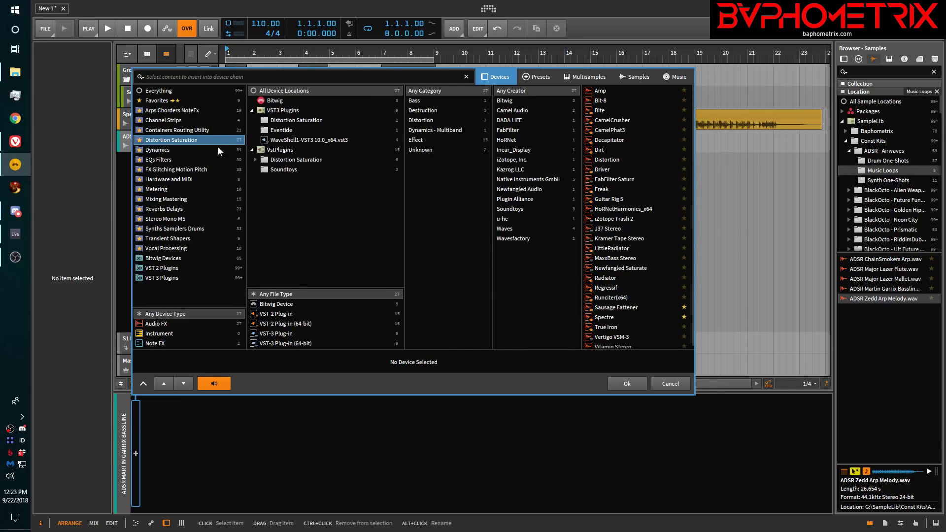
left_click(599, 150)
left_click(631, 383)
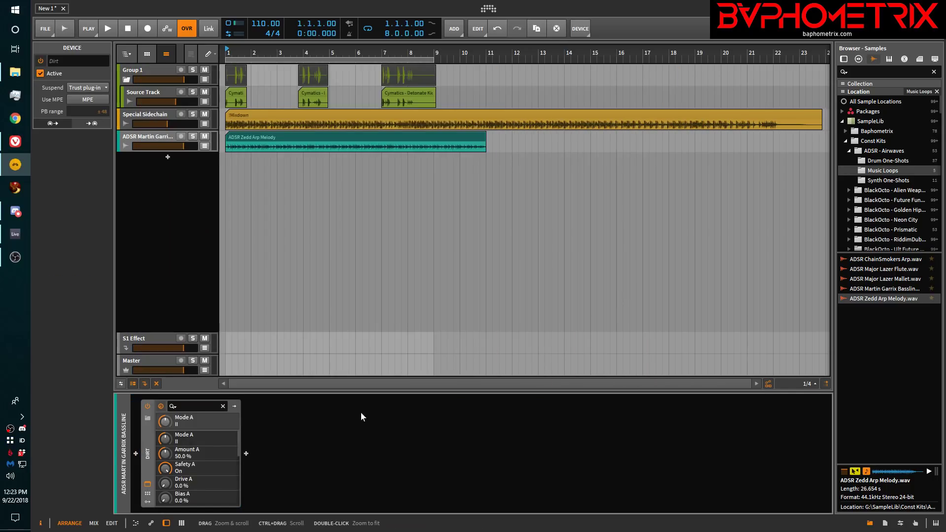
left_click(147, 485)
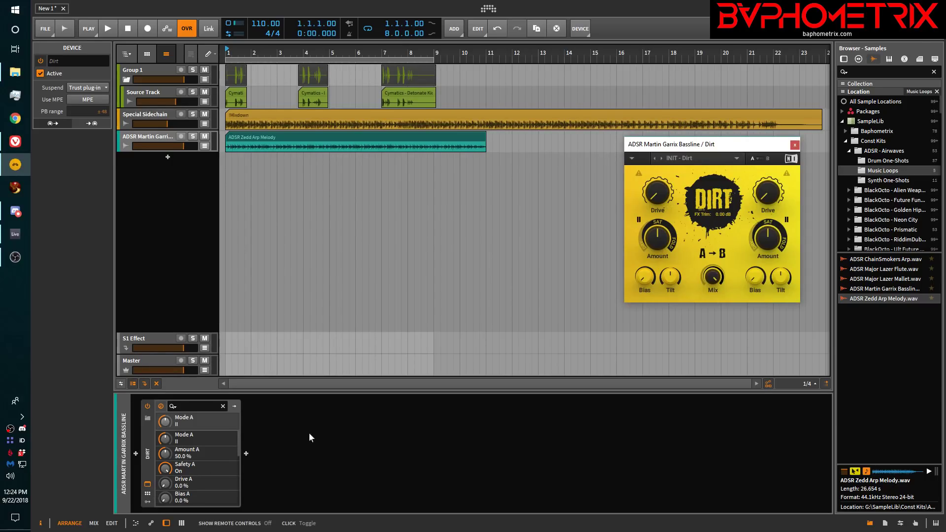
left_click_drag(711, 146, 541, 191)
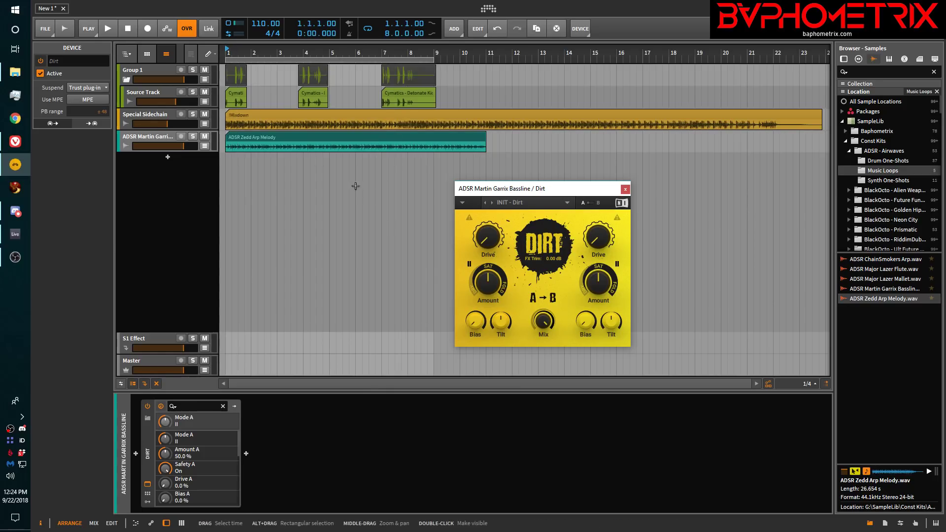
mouse_move(491, 245)
left_mouse_down()
mouse_move(491, 197)
mouse_move(492, 249)
left_mouse_up()
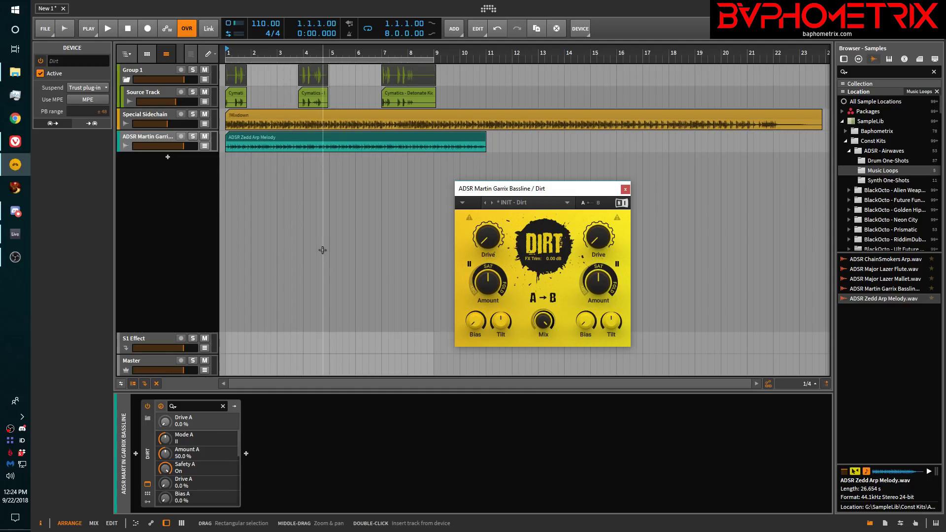
- Add an Audio Sidechain modulator to the Dirt device's first modulator slot
left_click(148, 504)
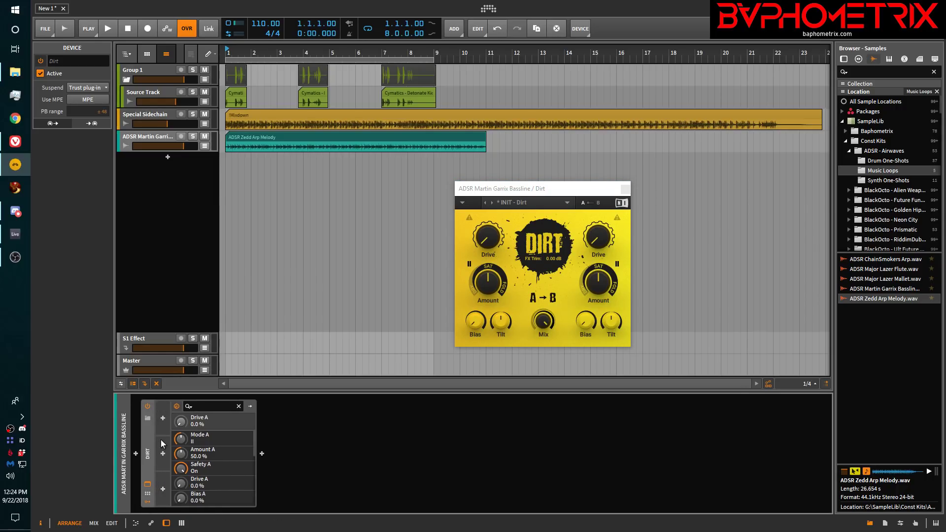
left_click(162, 419)
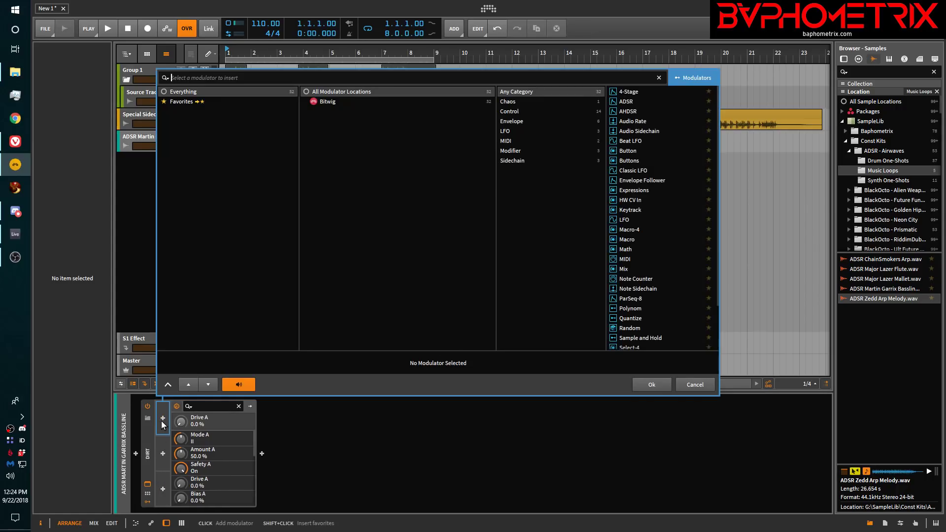
left_click(639, 132)
left_click(652, 384)
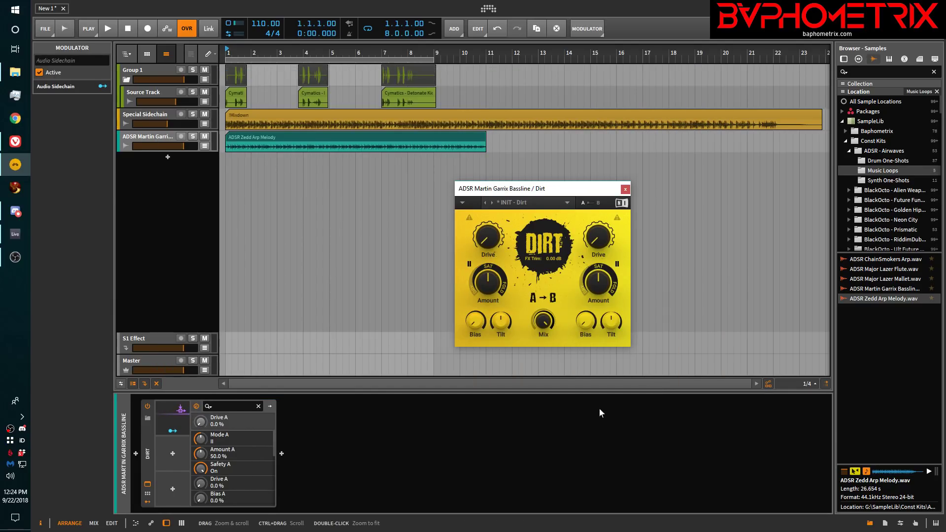
- Open the Audio Sidechain modulator's details and set its input source to Source Track (POST) from Group 1
left_click(186, 419)
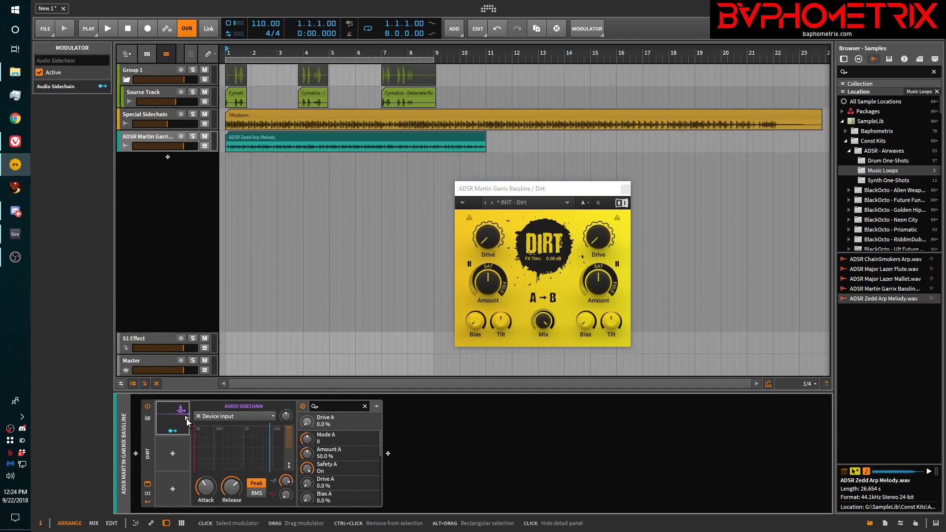
left_click(236, 417)
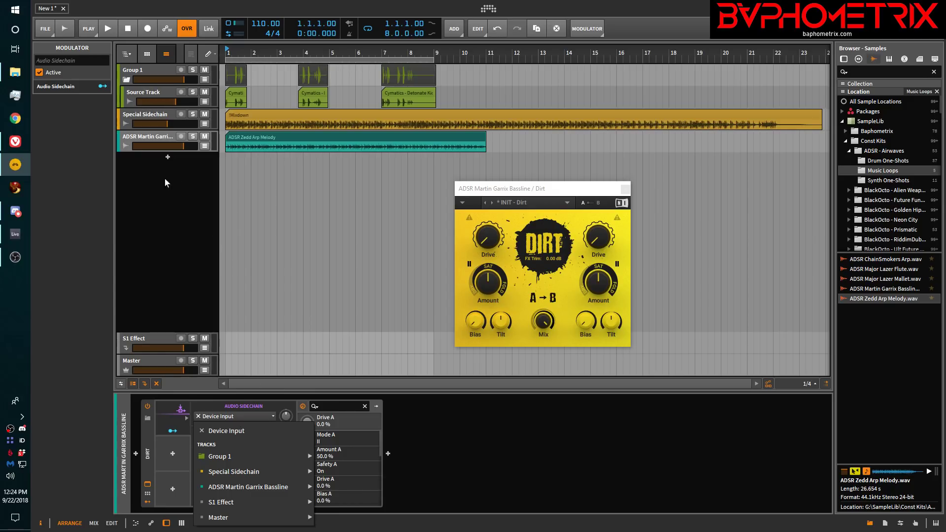
mouse_move(218, 456)
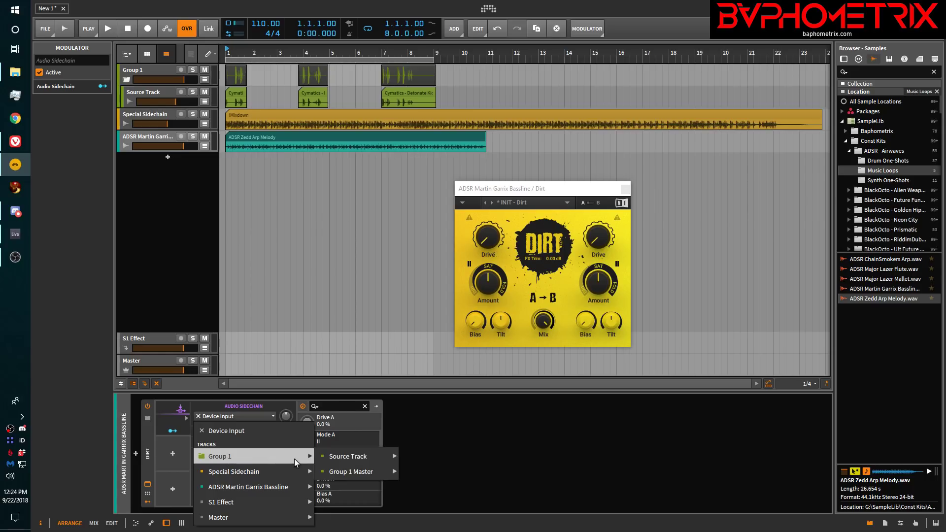
mouse_move(341, 456)
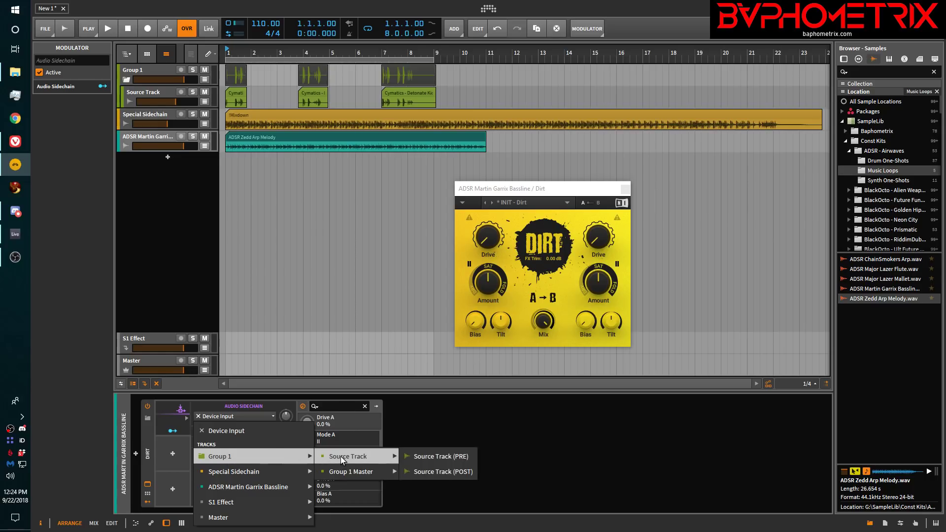
left_click(432, 473)
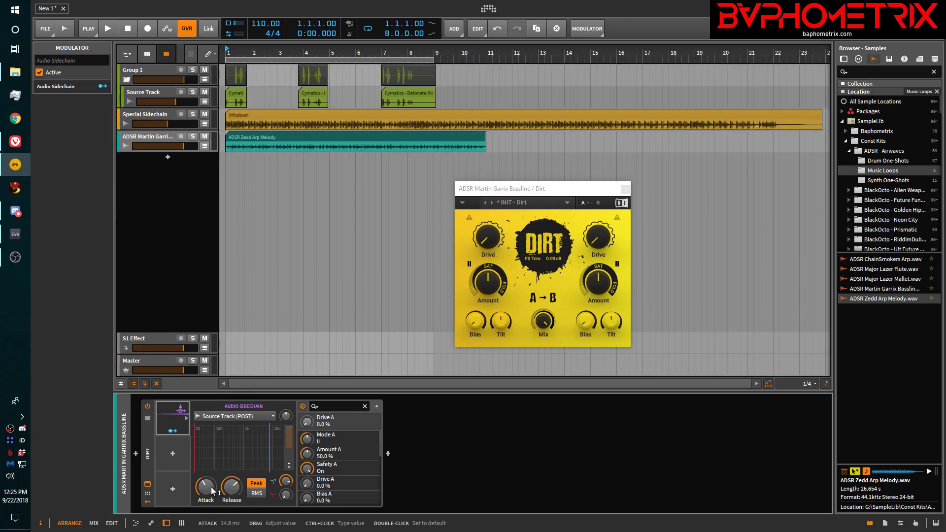
- Narrow the modulator's filter band with a low cut of about 370 Hz, lengthen its release to about 437 ms, and shorten its attack
left_click_drag(231, 491, 232, 491)
left_click_drag(286, 482, 283, 494)
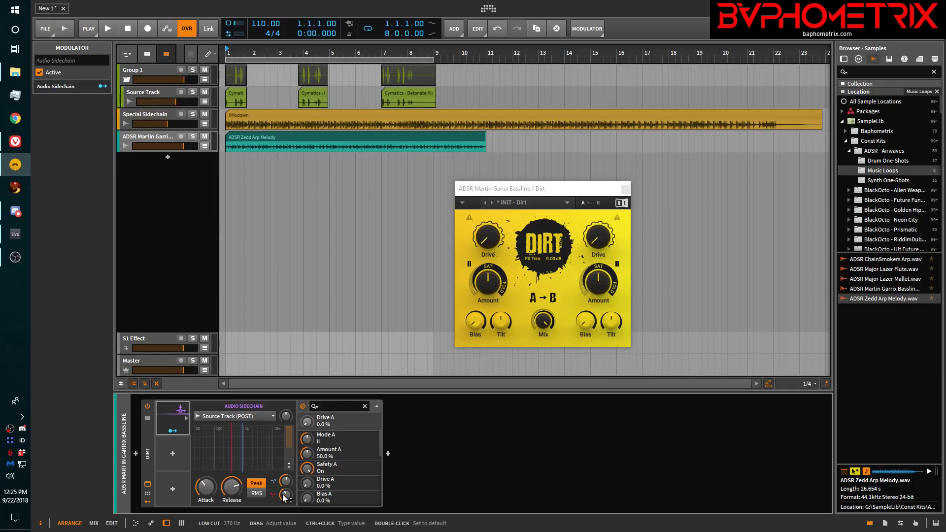
left_click_drag(206, 488, 232, 476)
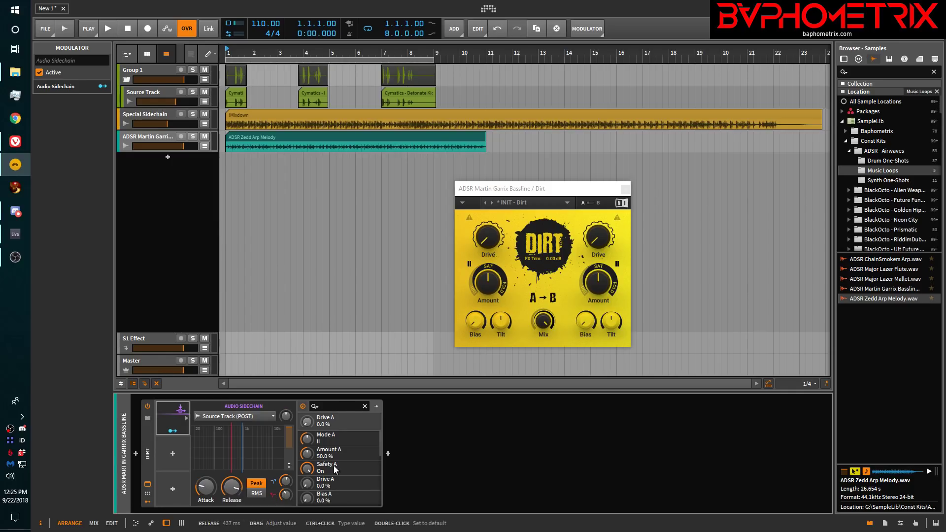
- Insert FabFilter Pro-C 2 from the Dynamics collection after Dirt and expand its side chain section
left_click(388, 453)
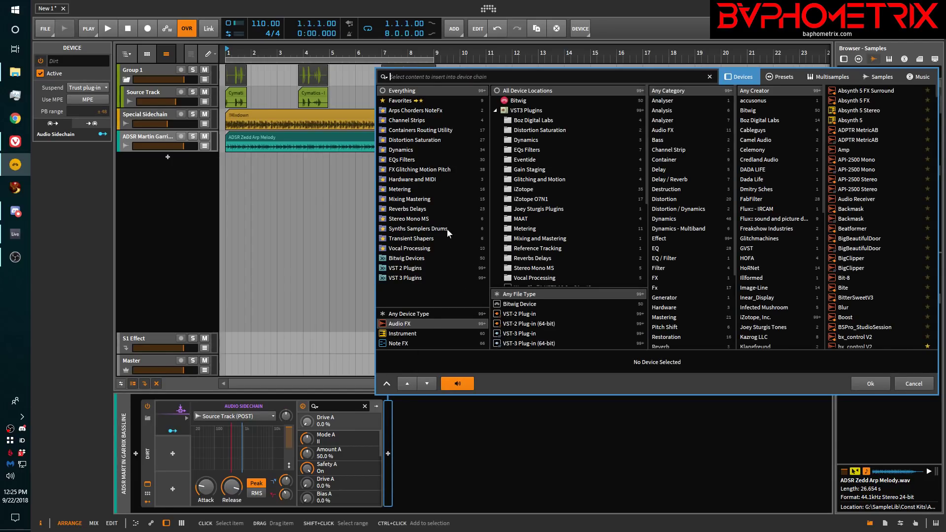
left_click(416, 149)
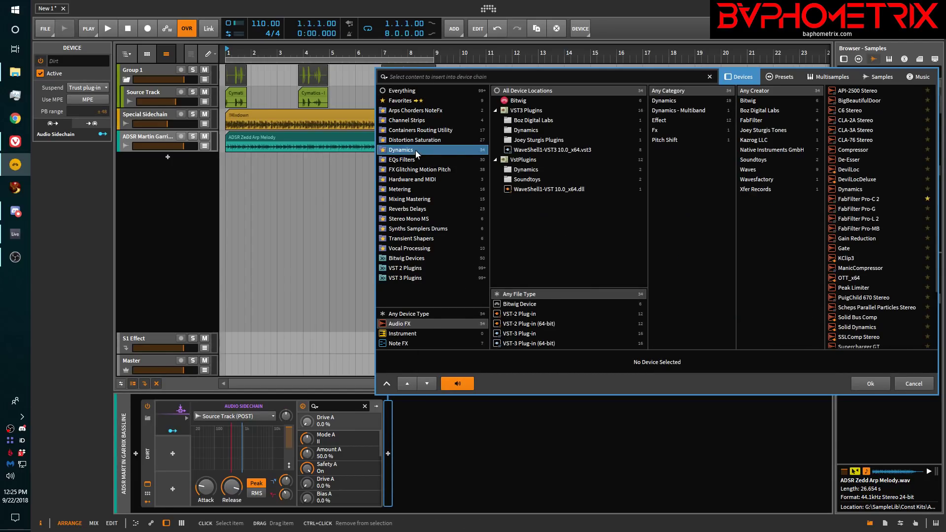
double_click(858, 199)
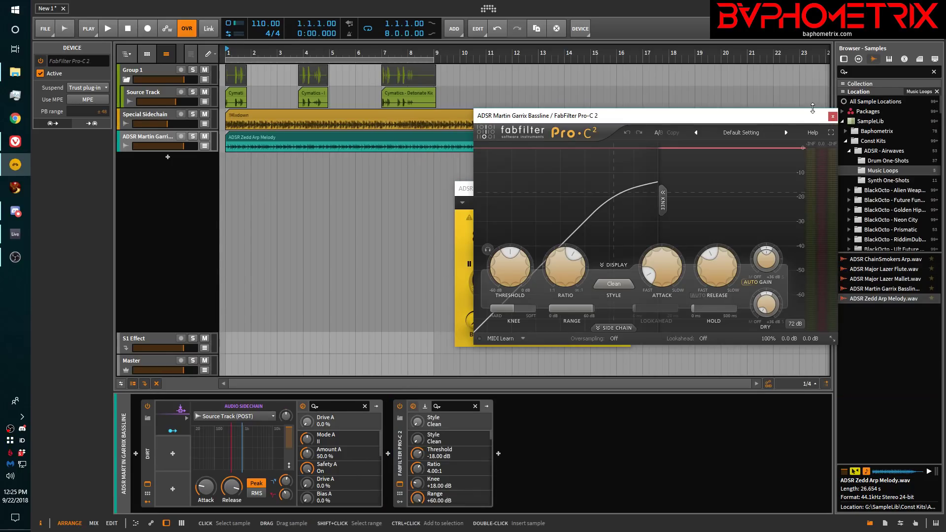
left_click(616, 329)
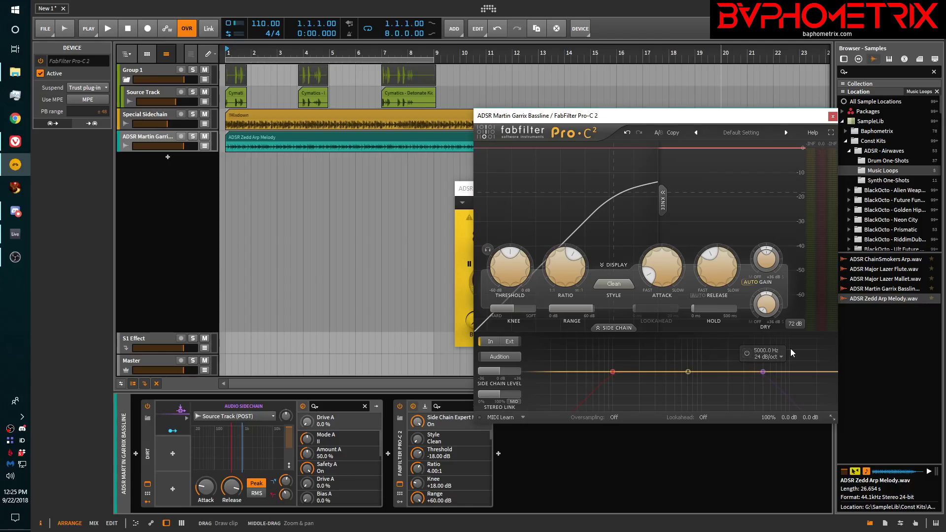
- Try Pro-C 2's side chain filter limits at 549.45 Hz and 1794.3 Hz, and at 20 Hz and 20000 Hz
mouse_move(793, 353)
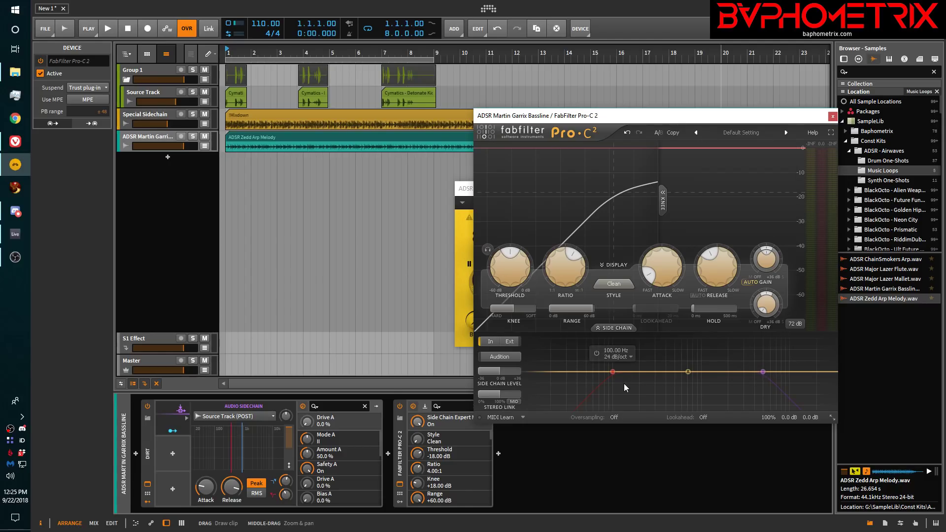
mouse_move(613, 372)
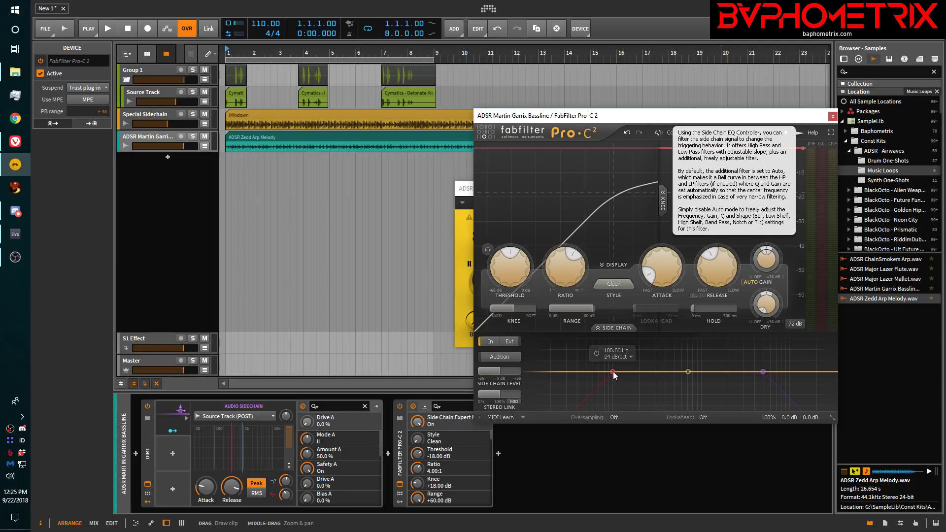
left_click_drag(613, 371, 679, 373)
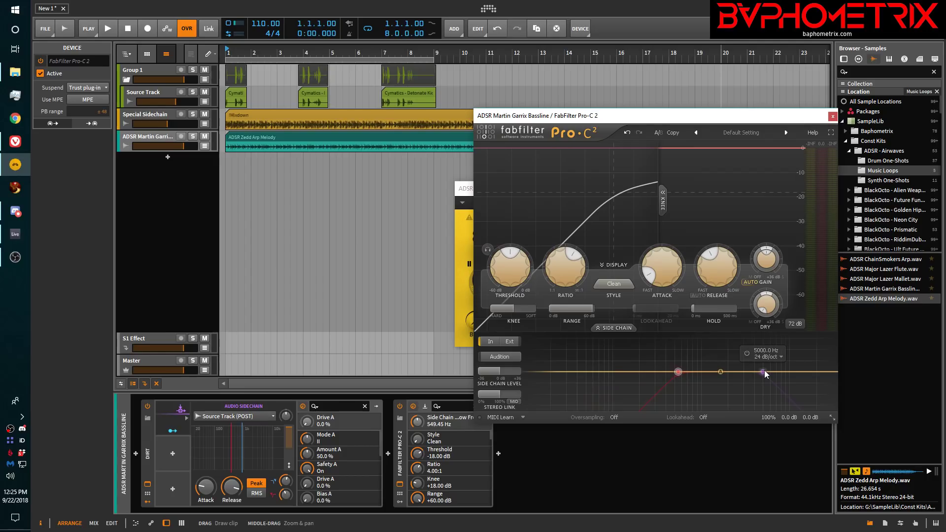
left_click_drag(763, 373, 725, 373)
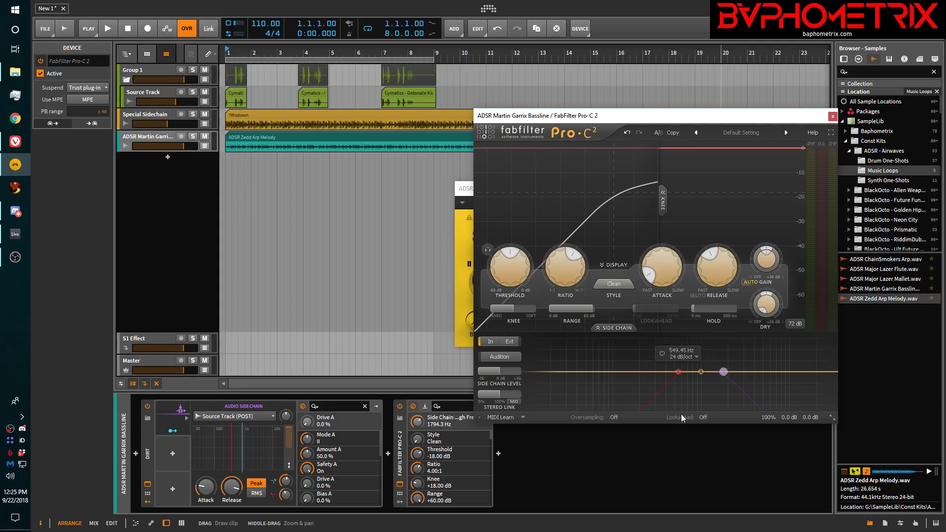
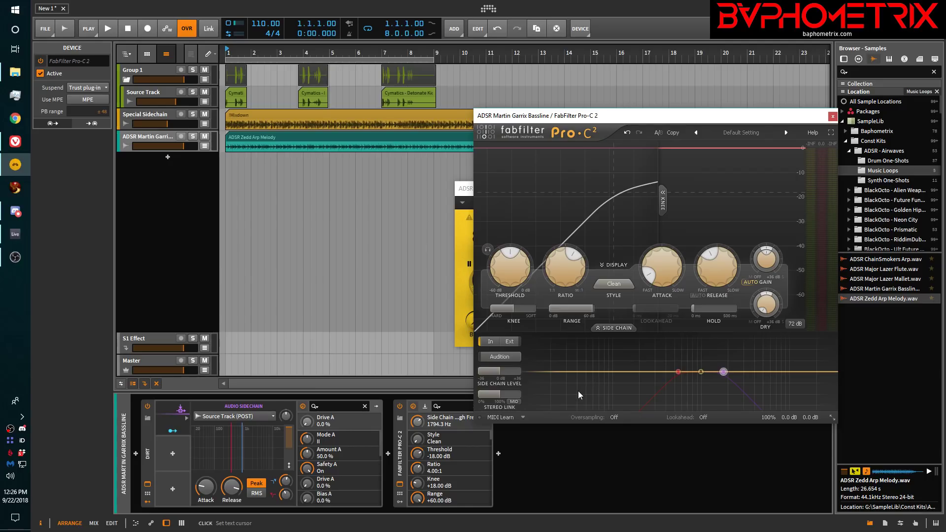
left_click_drag(678, 372, 548, 379)
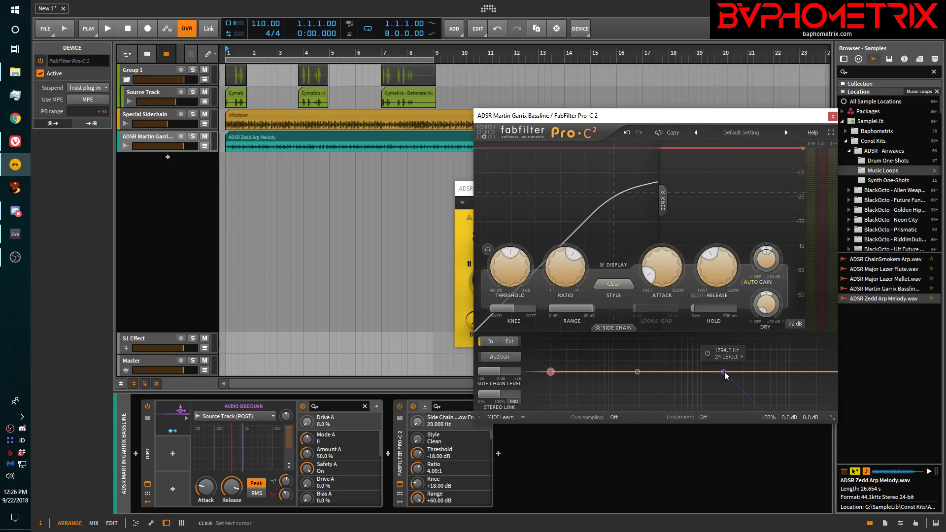
left_click_drag(724, 371, 823, 374)
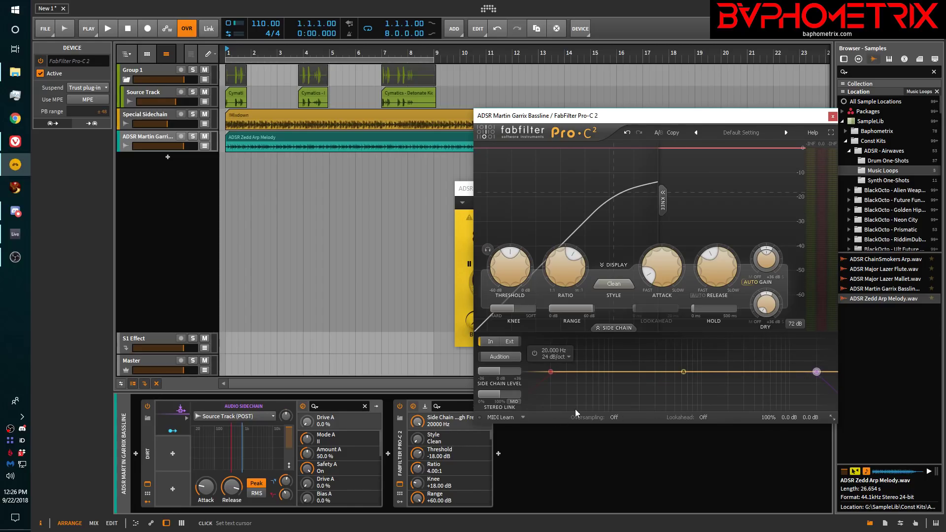
- Set Pro-C 2's side chain filter limits to about 105.75 Hz and 1225.2 Hz, and close its plug-in window
mouse_move(743, 402)
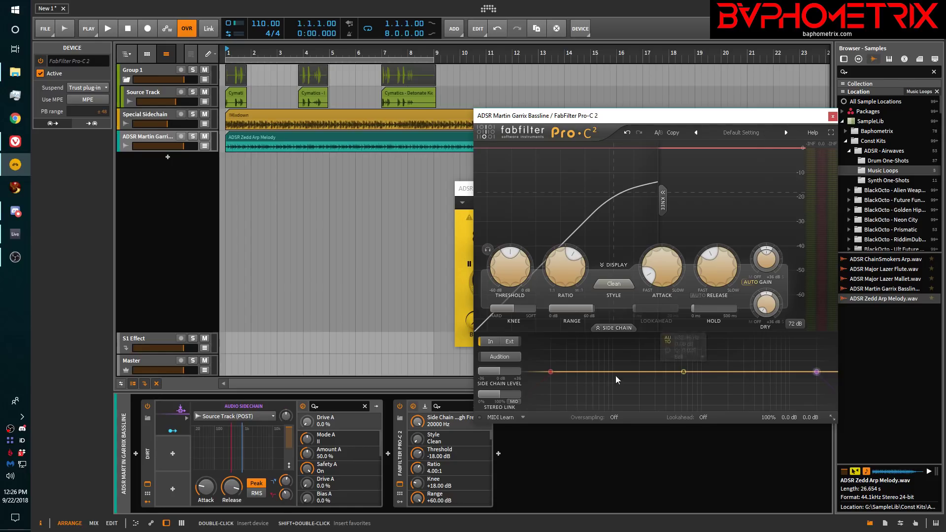
mouse_move(551, 371)
left_click_drag(550, 371, 615, 371)
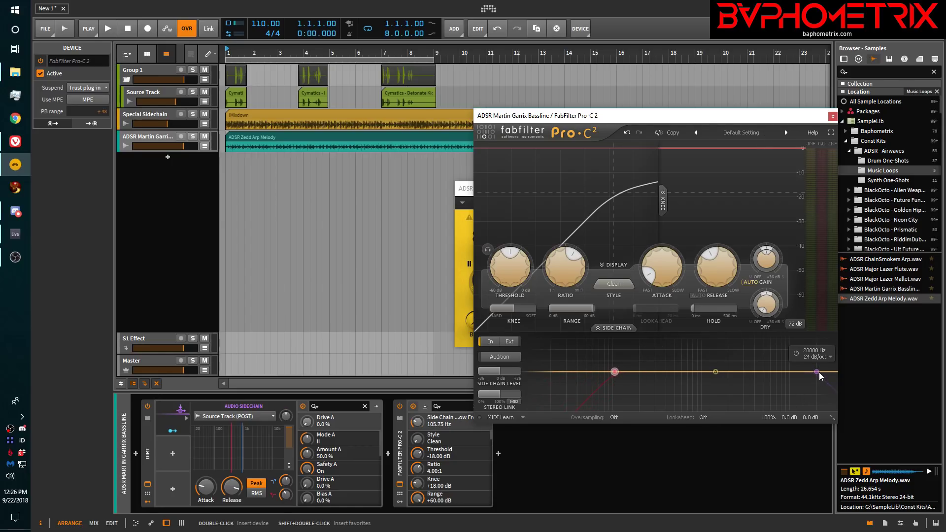
left_click_drag(818, 372, 711, 385)
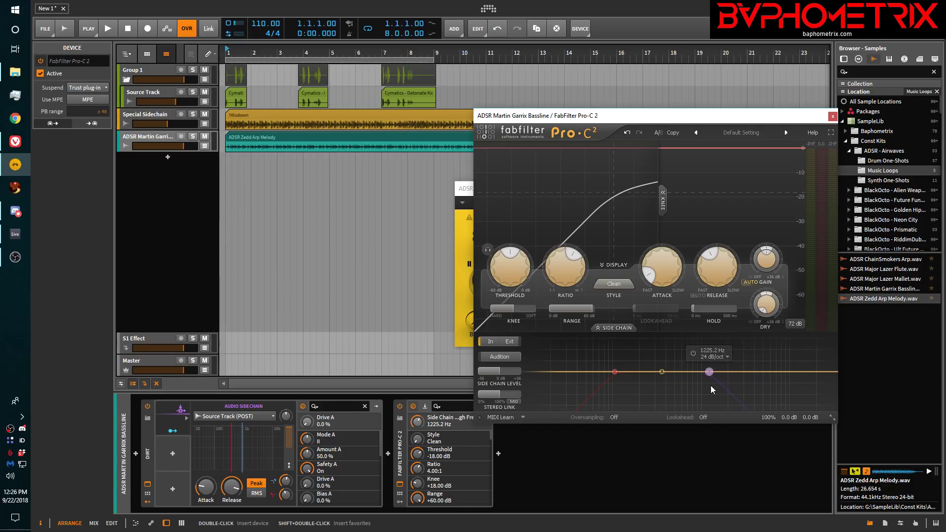
left_click(833, 116)
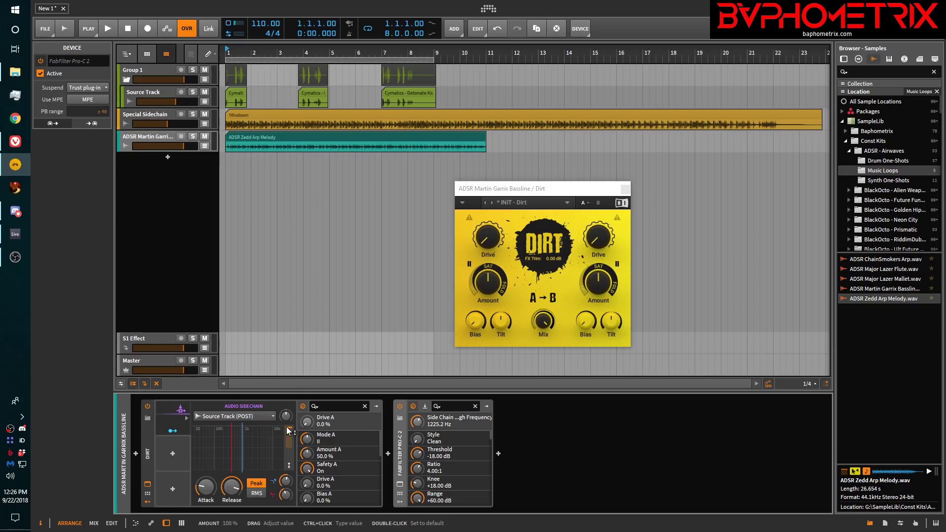
- Try the modulator's amount slider and Dirt's Drive A control, and move Tilt A to about -15.0 %
mouse_move(288, 430)
left_mouse_down()
mouse_move(289, 465)
mouse_move(290, 432)
left_mouse_up()
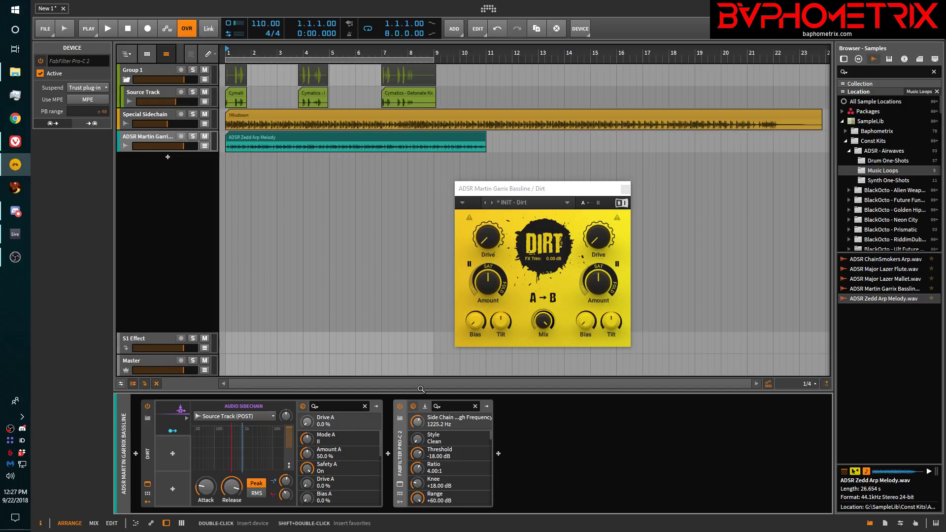
left_click_drag(493, 239, 493, 239)
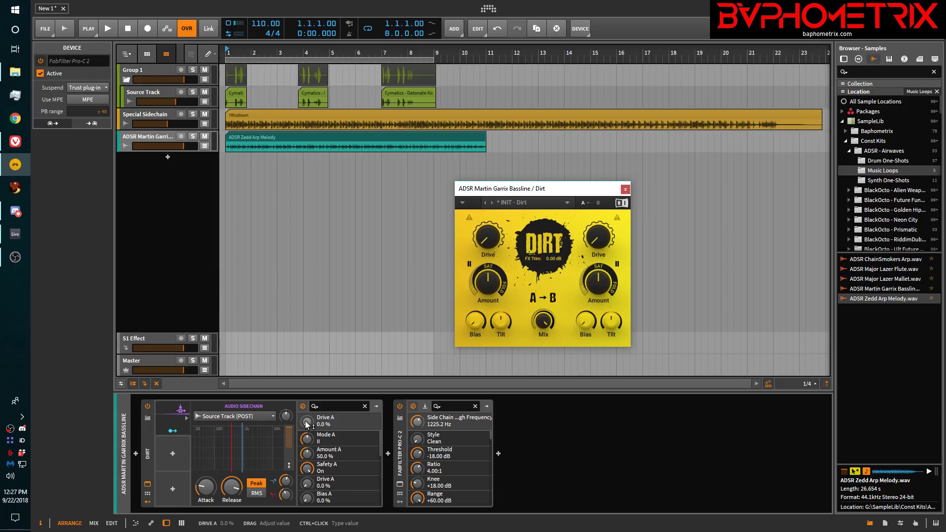
left_click_drag(502, 320, 485, 352)
mouse_move(503, 322)
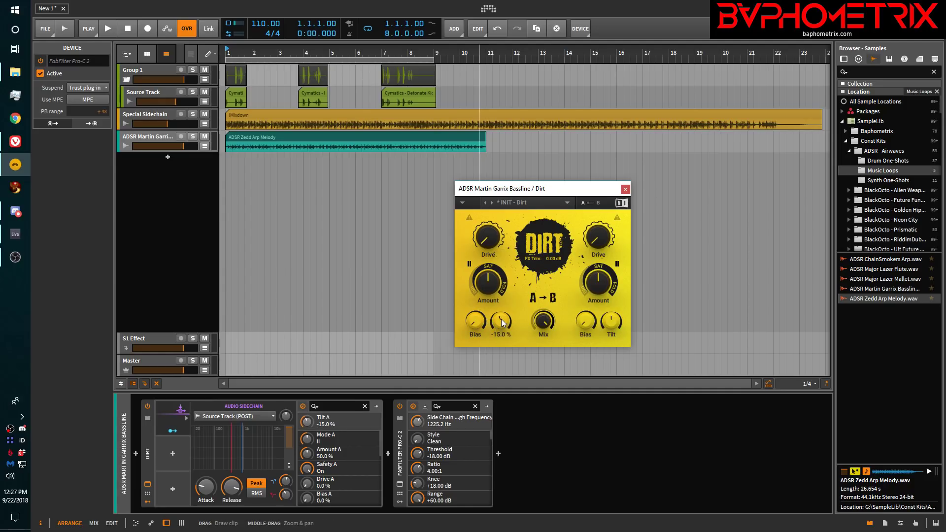
- Bring up Dirt's Drive A parameter, map the Audio Sidechain modulator to it with a depth of 0.825, and finish mapping
left_click(490, 238)
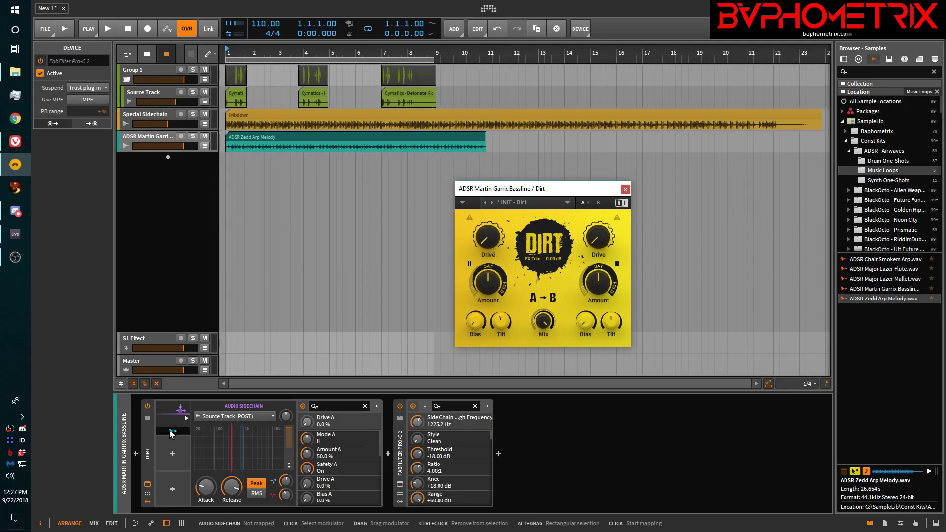
left_click(171, 432)
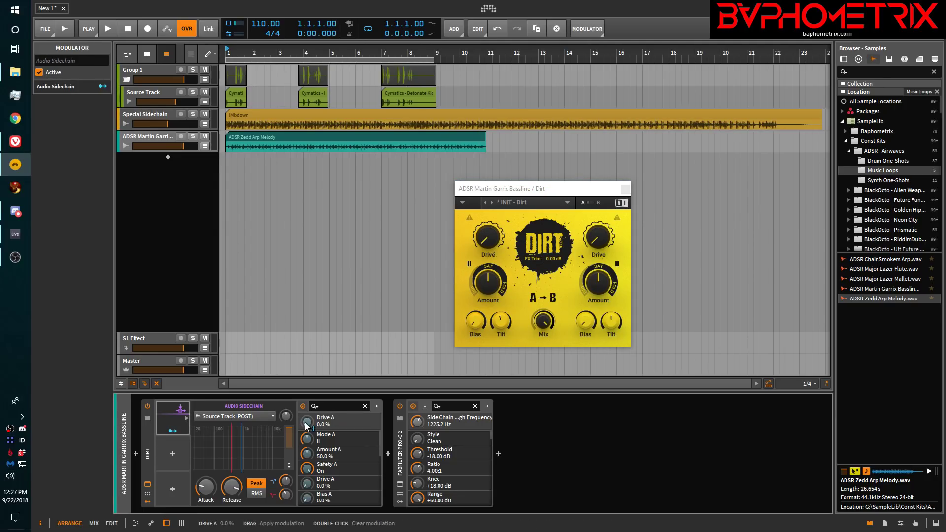
left_click_drag(306, 425, 293, 460)
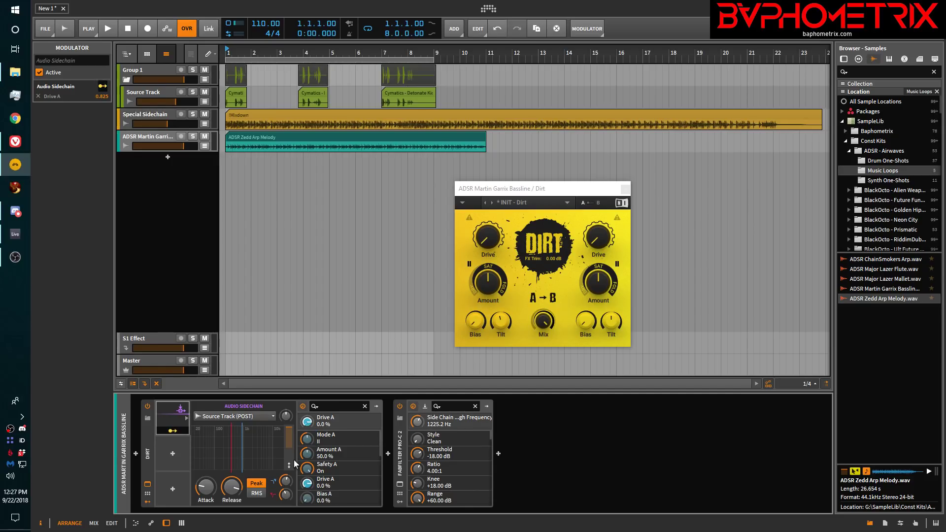
left_click(172, 430)
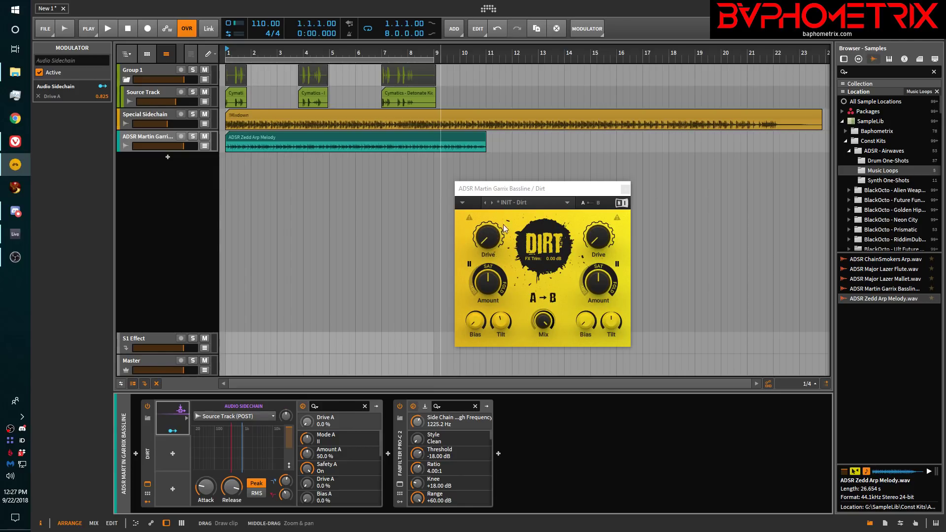
- Mute the Special Sidechain and ADSR Martin Garrix Bassline tracks, play the arrangement to check the Drive A modulation, and collapse the modulator's details
key("space")
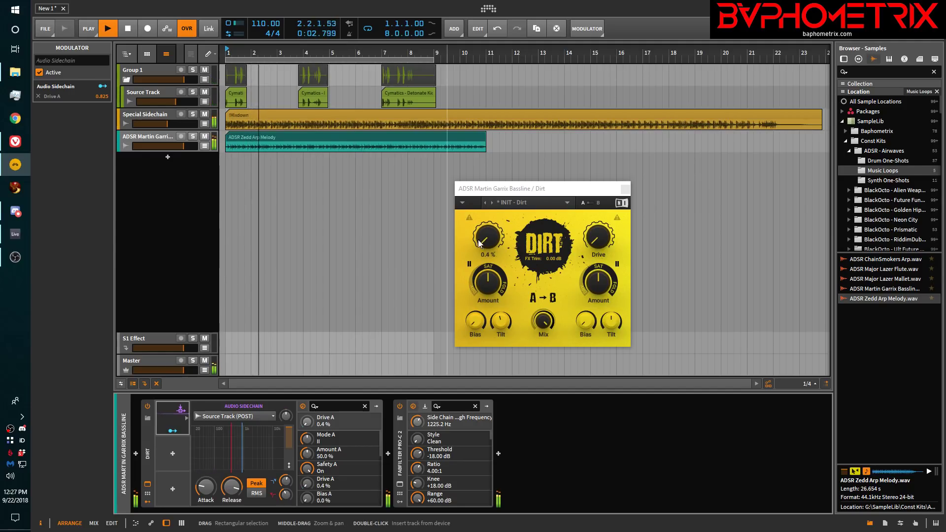
key("space")
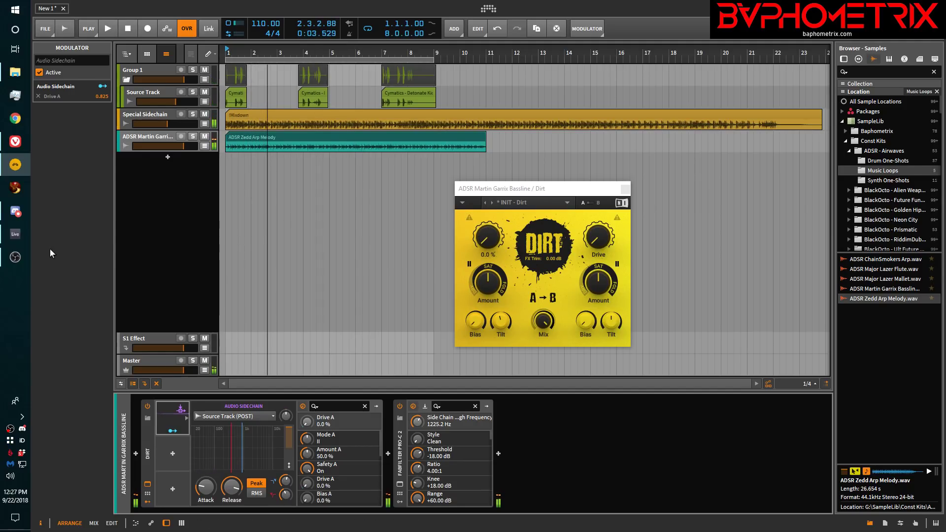
left_click(205, 114)
left_click(205, 137)
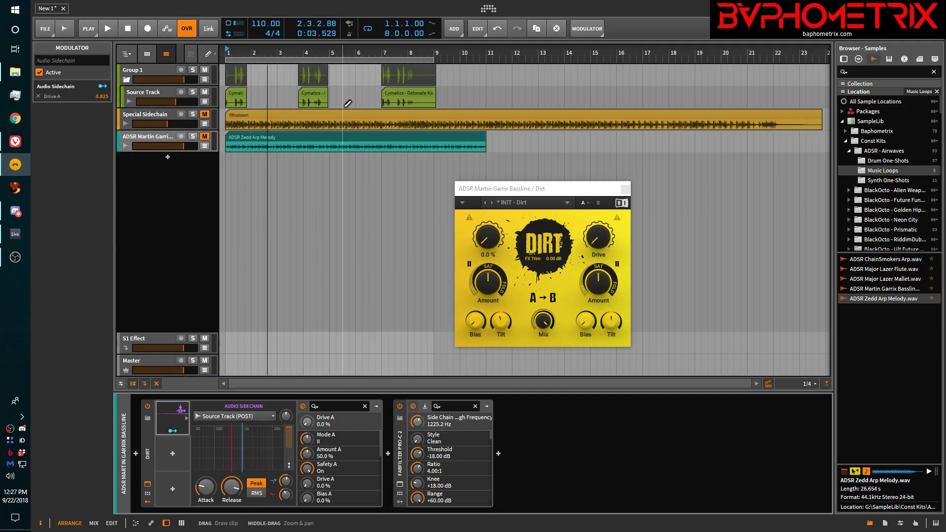
key("space")
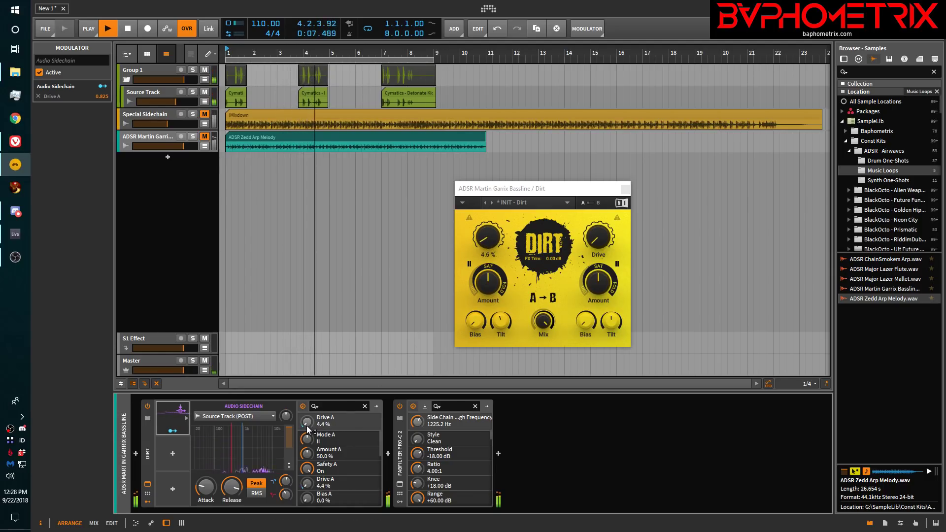
key("space")
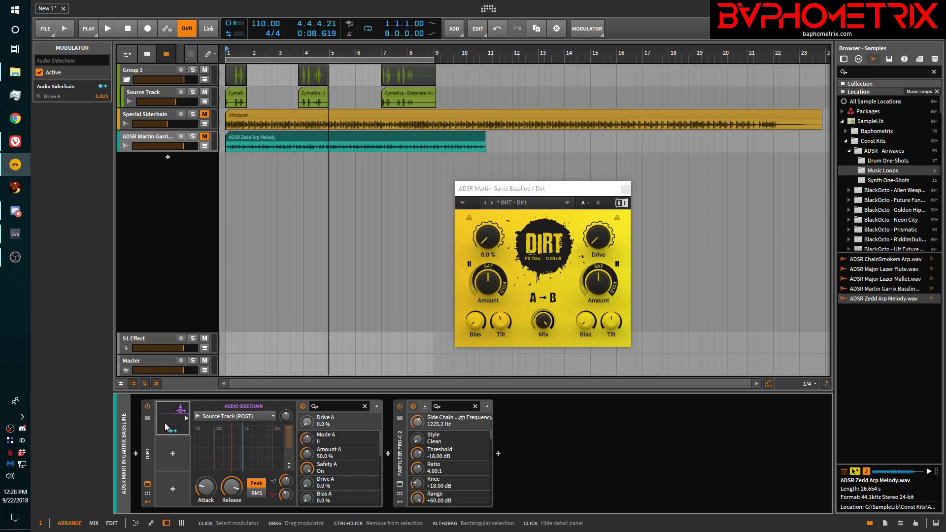
left_click(170, 429)
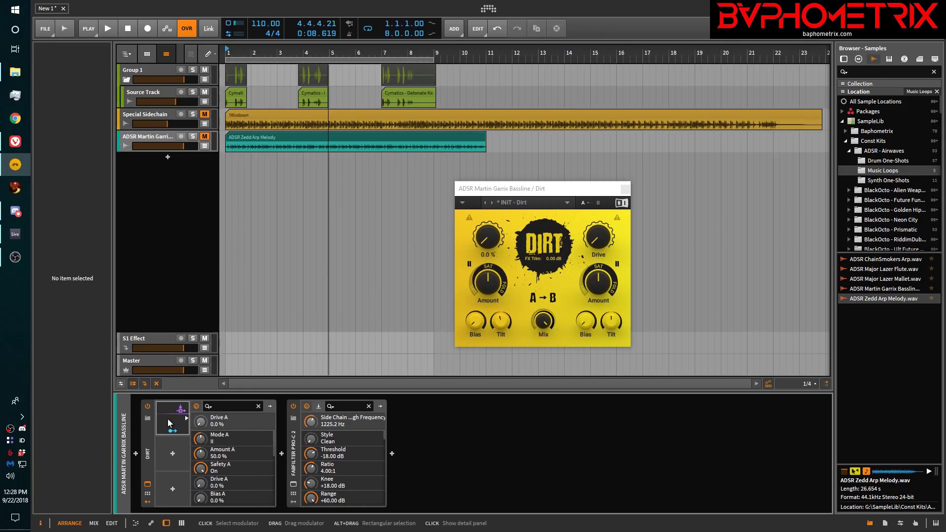
- Raise the Audio Sidechain modulator's Drive A depth to 1.000 and widen its filter range, playing the arrangement to check the modulation
left_click(168, 422)
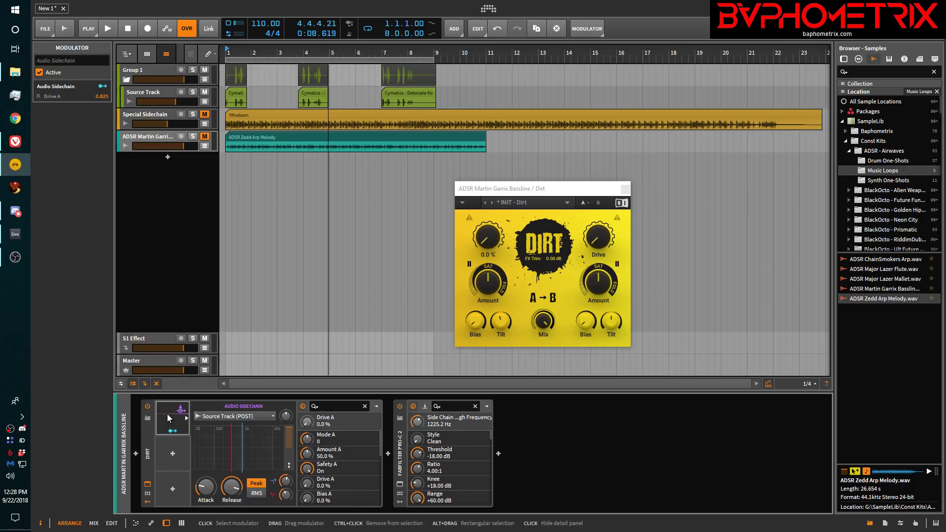
left_click(151, 453)
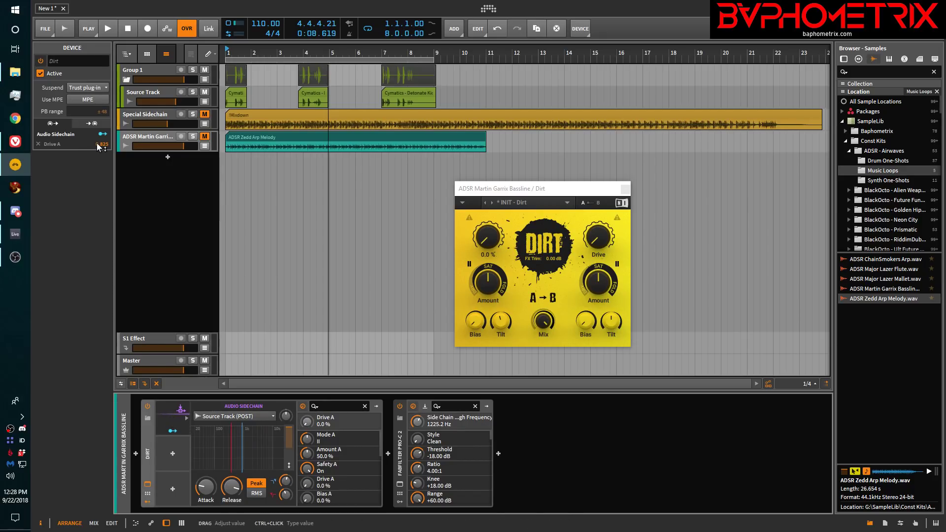
left_click_drag(104, 149, 104, 138)
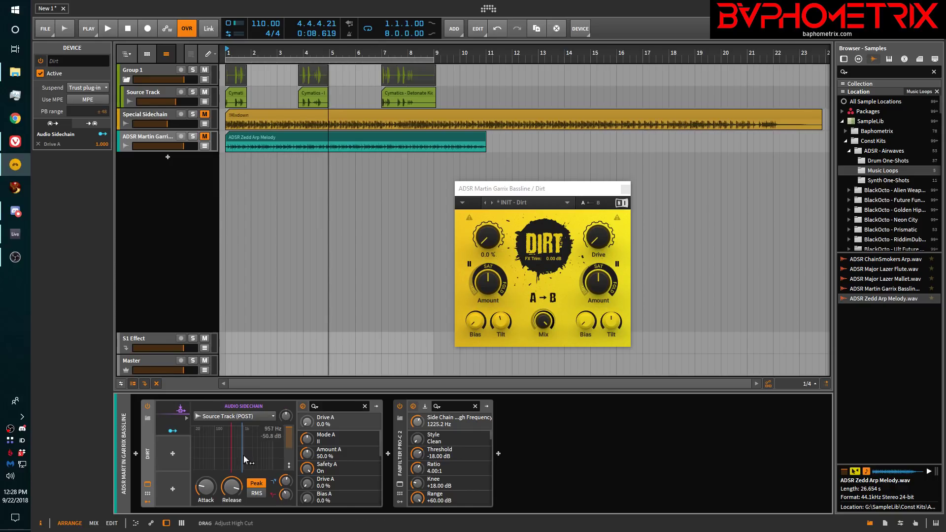
mouse_move(286, 495)
left_mouse_down()
mouse_move(285, 513)
mouse_move(286, 498)
left_mouse_up()
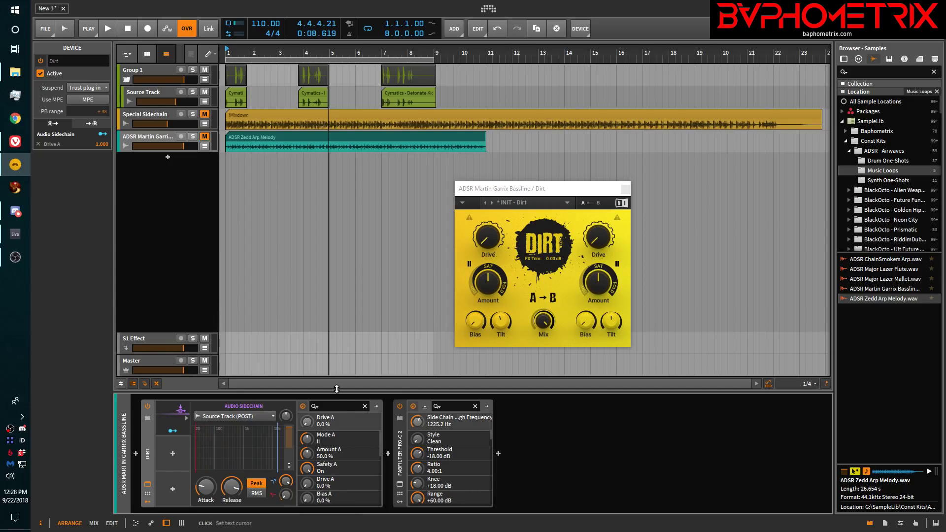
key("space")
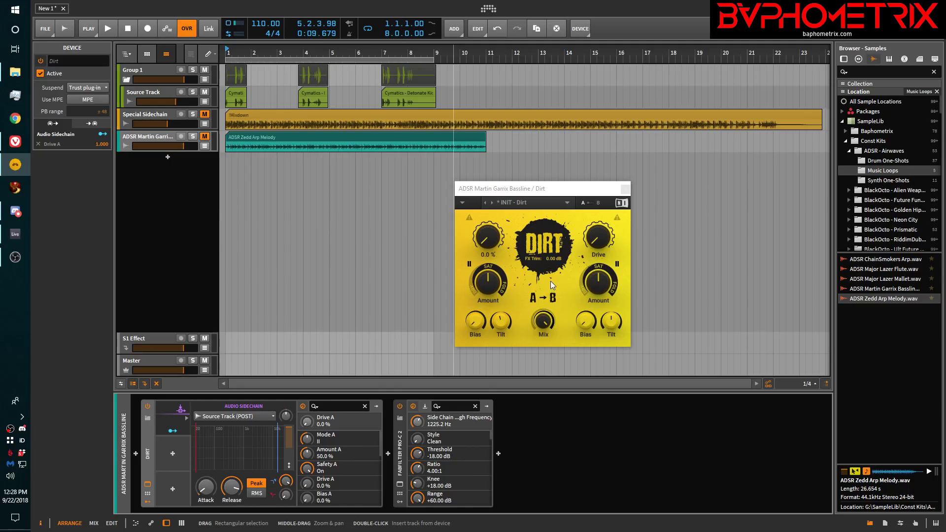
- Switch to Ableton Live, select the 33 Audio track, and open its ManicCompressor plug-in window
left_click(17, 238)
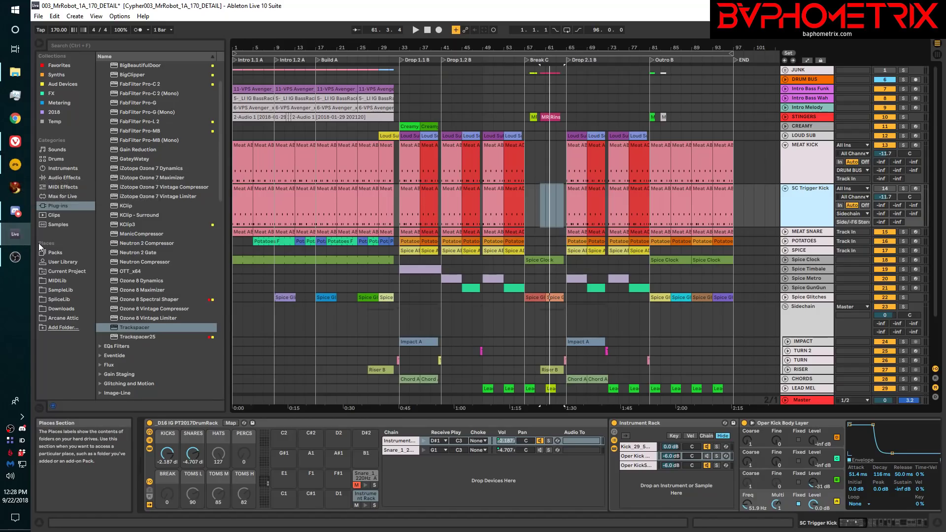
scroll(785, 261, "down", 1)
scroll(785, 261, "down", 2)
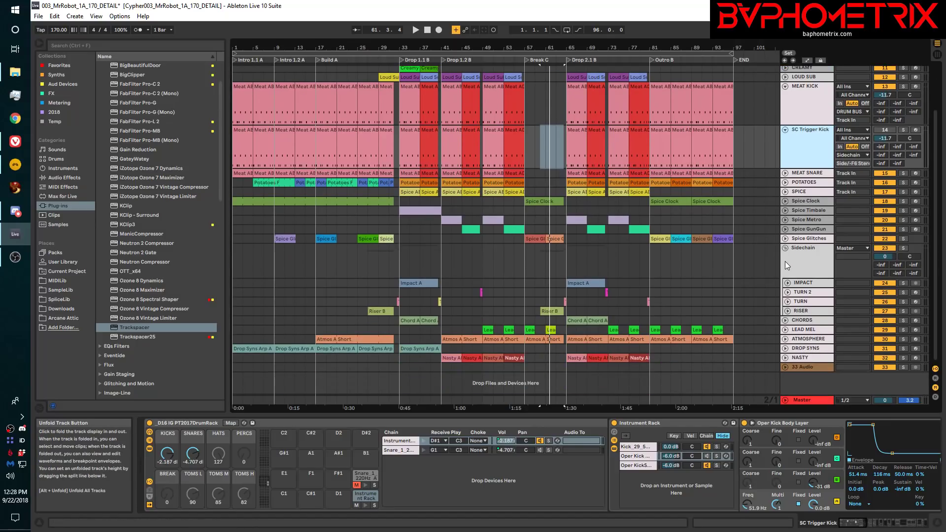
left_click(805, 369)
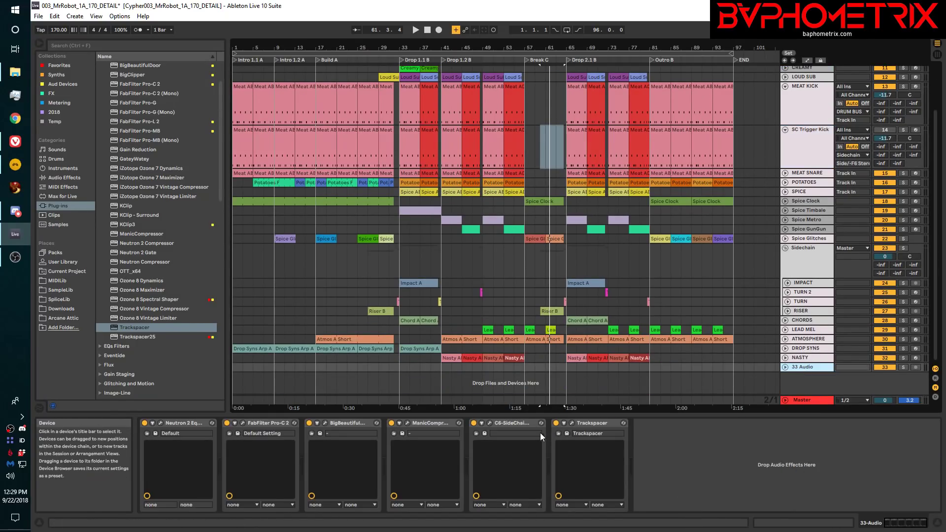
left_click(407, 422)
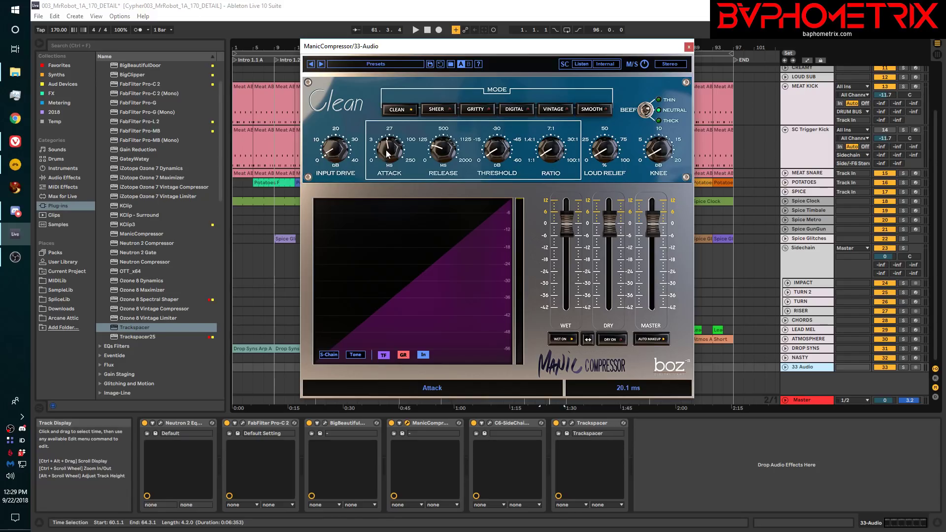
- Try ManicCompressor's Attack knob, move its window clear of the browser, and list the Max for Live devices
mouse_move(388, 152)
left_mouse_down()
mouse_move(388, 83)
mouse_move(383, 141)
left_mouse_up()
left_click_drag(495, 51, 475, 54)
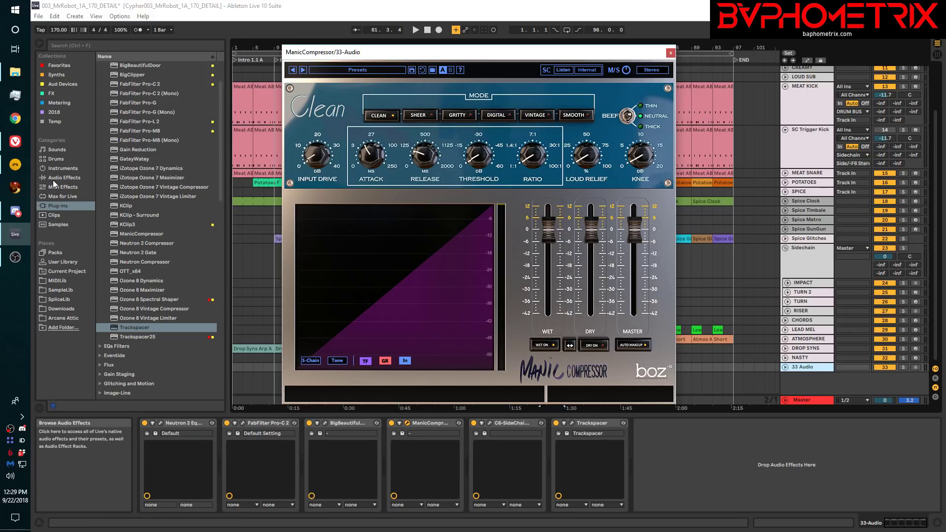
left_click_drag(373, 55, 431, 35)
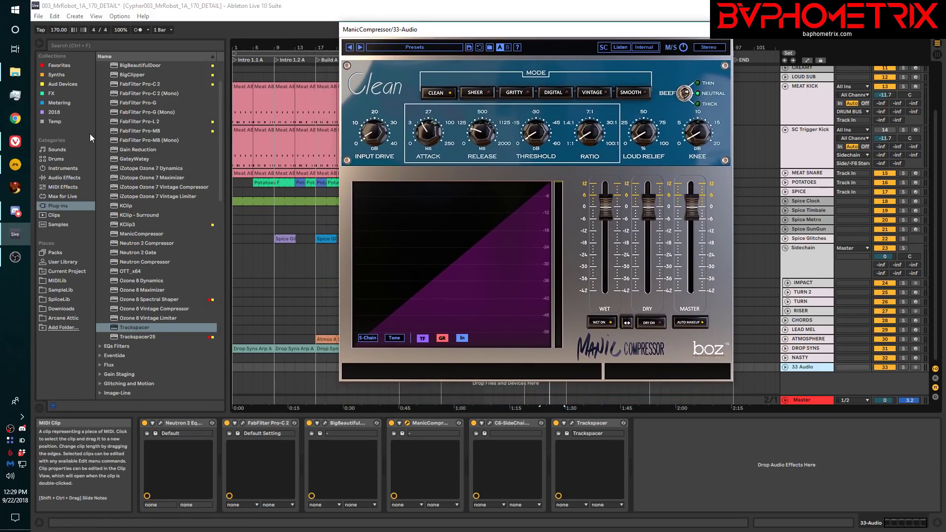
left_click(66, 196)
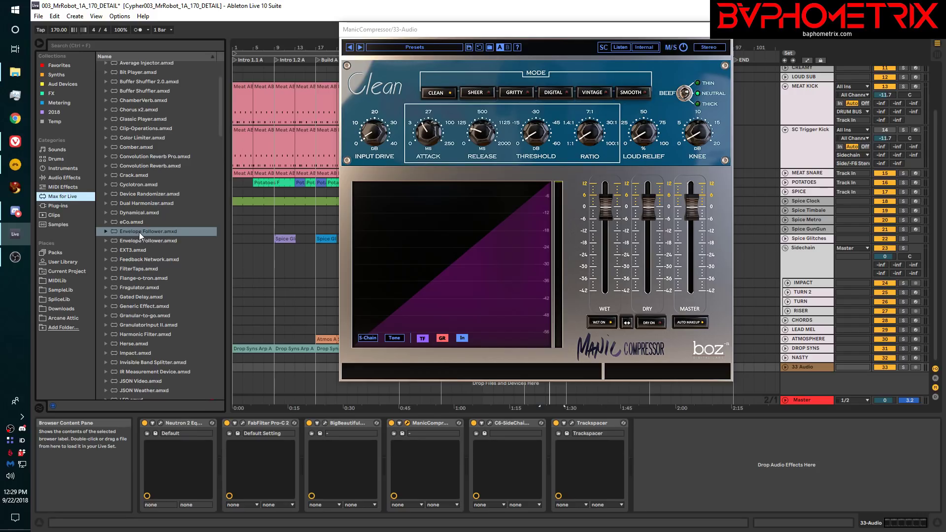
- Try adding the Max for Live Envelope Follower to the RISER track and delete it
left_click(801, 311)
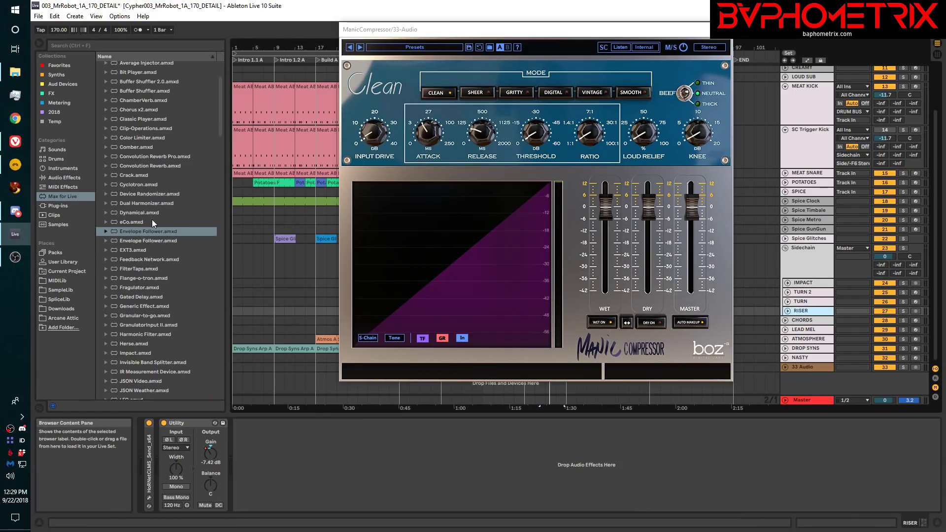
left_click_drag(144, 232, 251, 467)
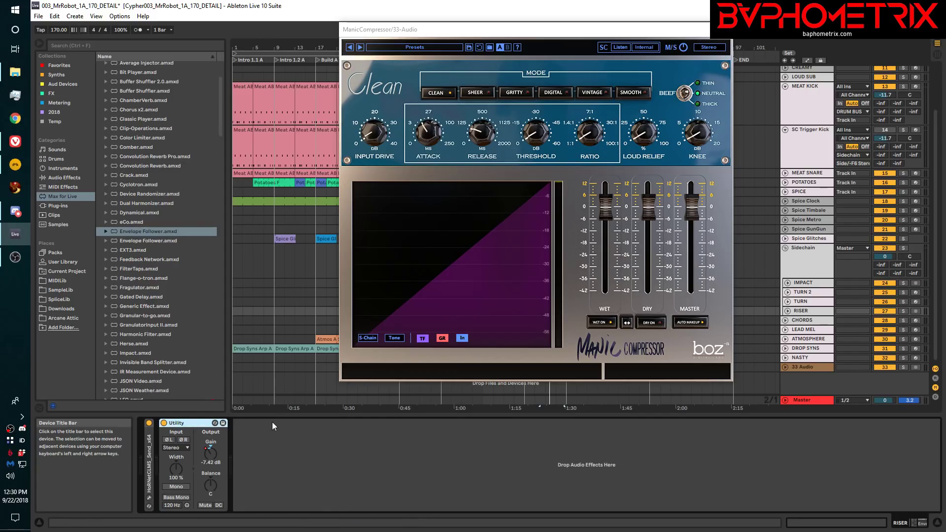
key("Delete")
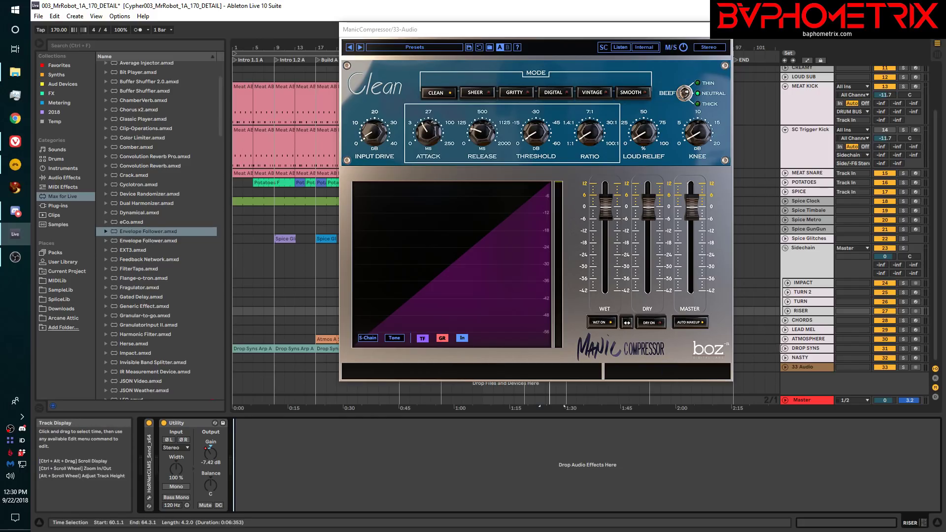
- Delete every device on the 33 Audio track except ManicCompressor, including FabFilter Pro-C 2, C6-SideChain and Trackspacer
left_click(806, 367)
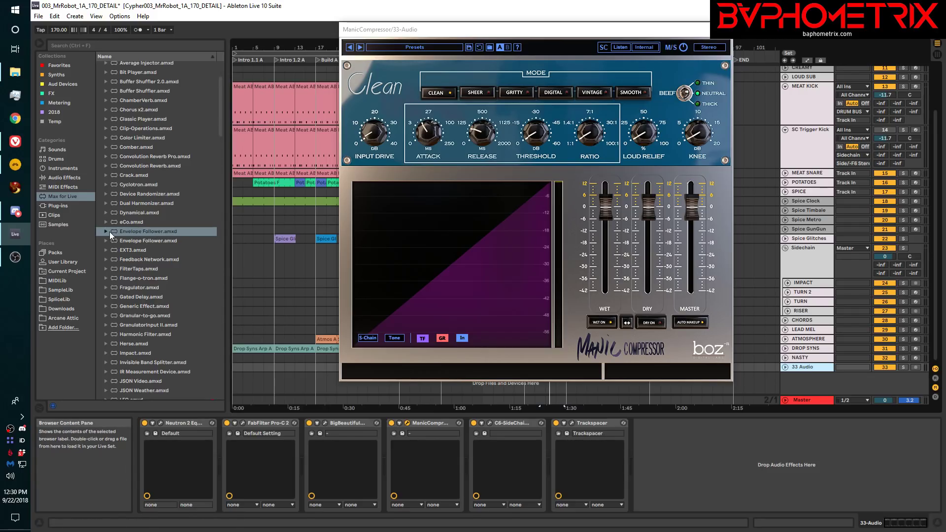
left_click(183, 424)
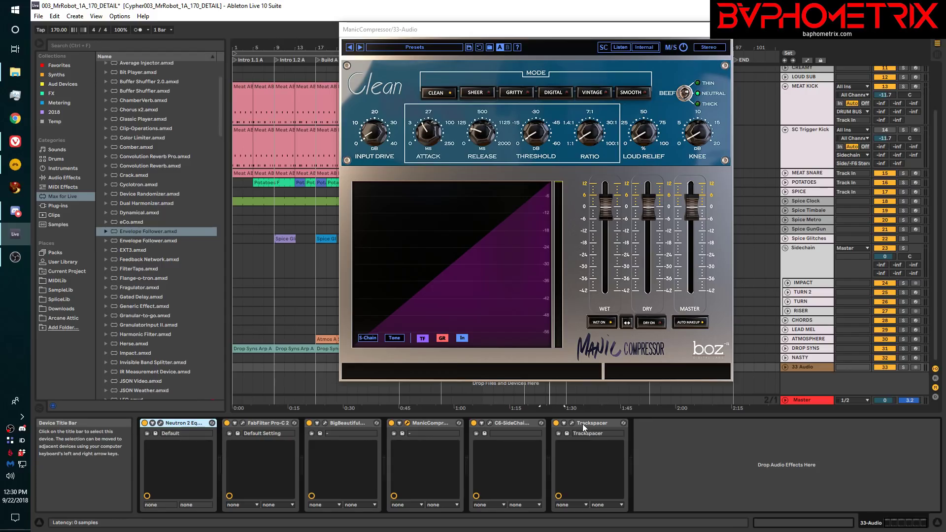
left_click(358, 422, "shift")
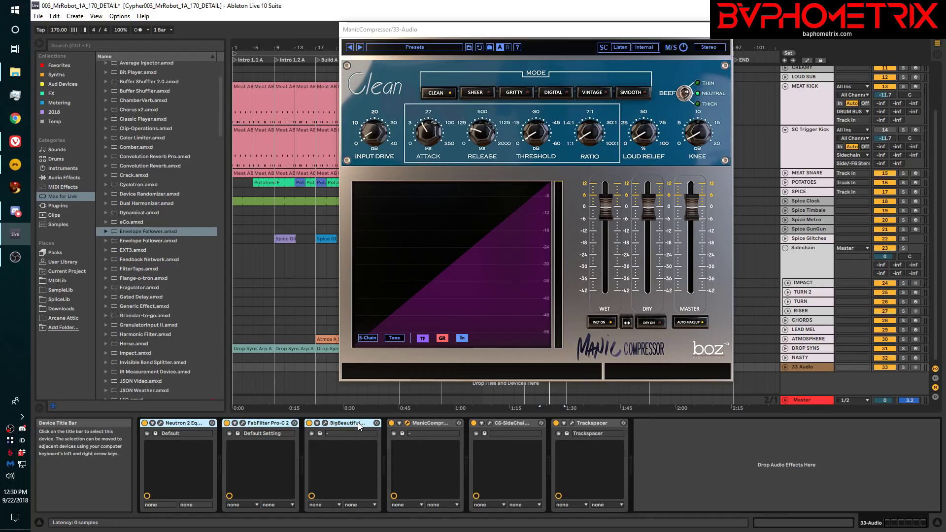
key("Delete")
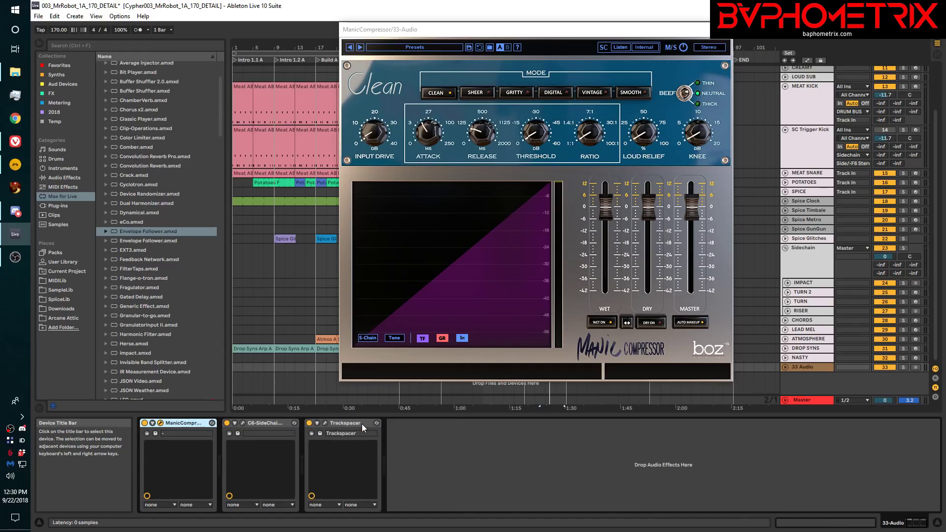
left_click(295, 425)
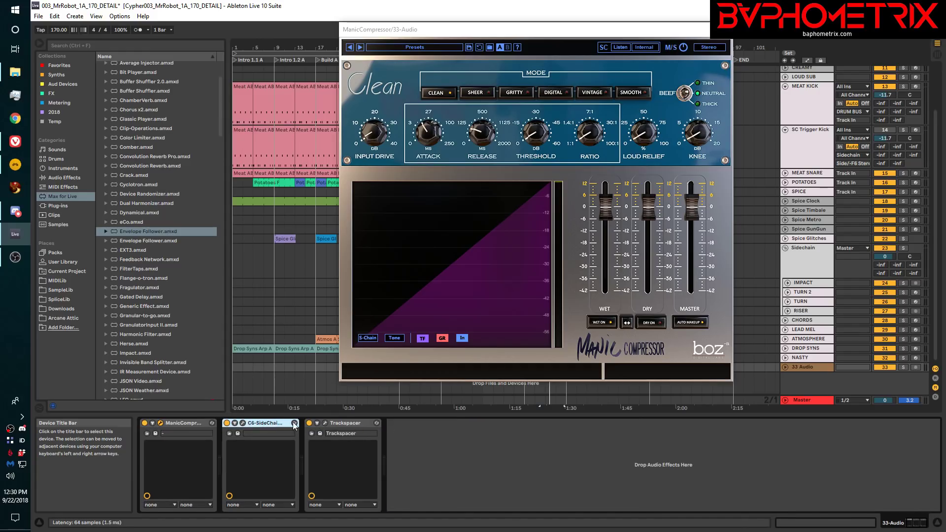
left_click(339, 423, "shift")
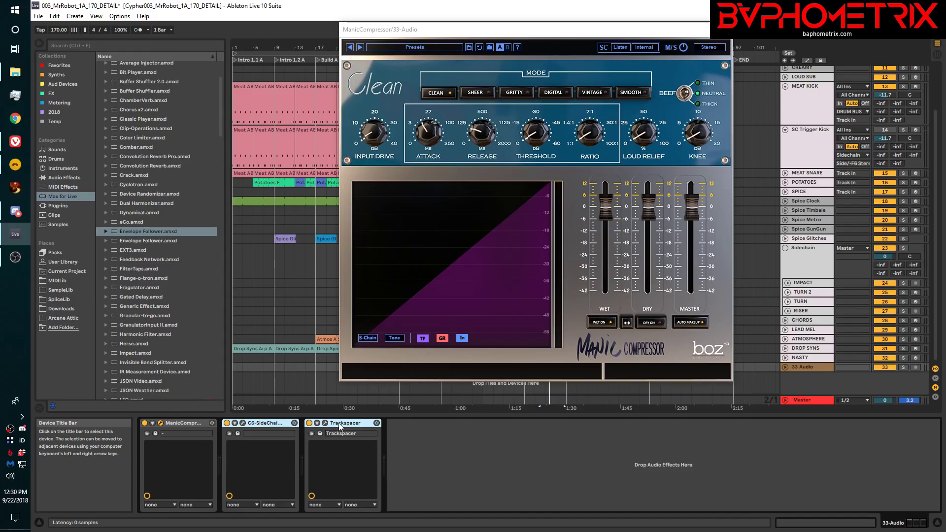
key("Delete")
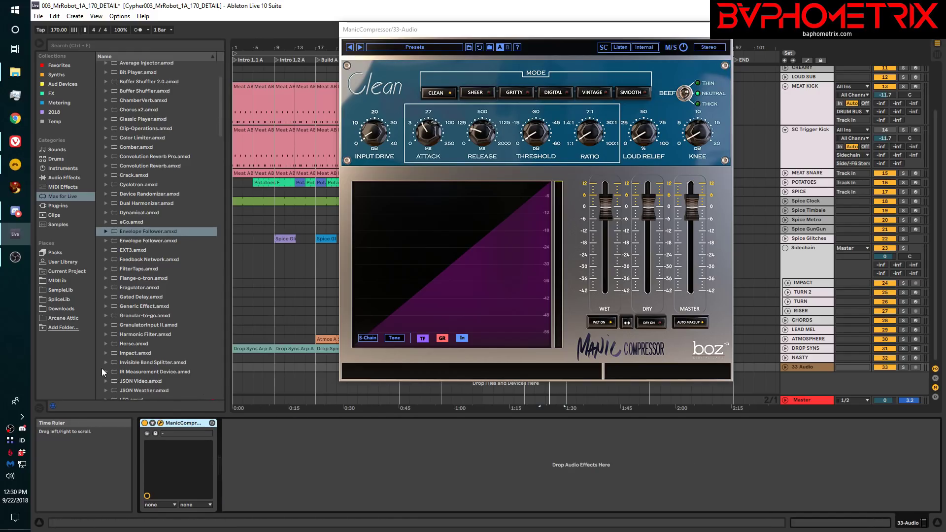
- Add the Max for Live Envelope Follower after ManicCompressor on the 33 Audio track
left_click(141, 231)
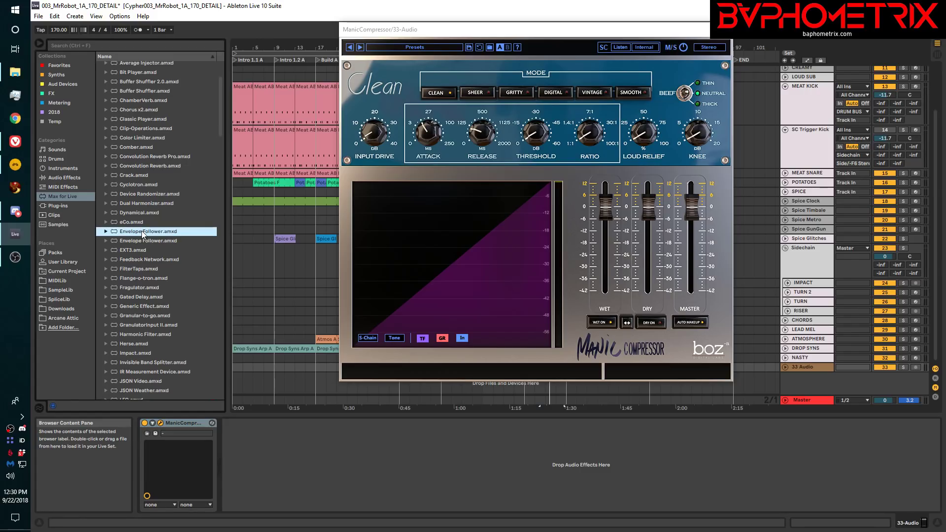
mouse_move(141, 230)
left_mouse_down()
mouse_move(179, 279)
mouse_move(232, 415)
mouse_move(233, 466)
mouse_move(258, 483)
left_mouse_up()
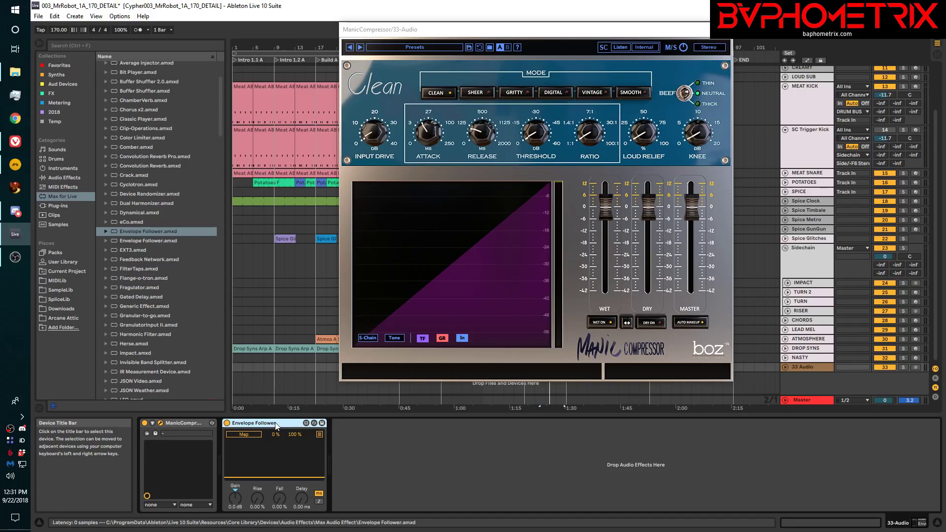
- Try to map the Envelope Follower to ManicCompressor's Attack and Release knobs, and look over its multimap slots
left_click(250, 433)
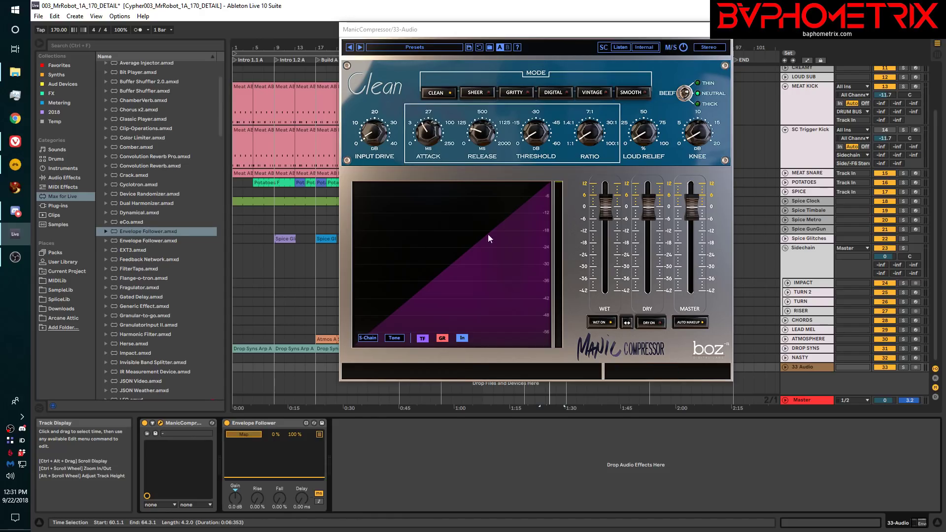
left_click_drag(427, 146, 418, 87)
mouse_move(478, 137)
left_mouse_down()
mouse_move(476, 92)
mouse_move(478, 118)
left_mouse_up()
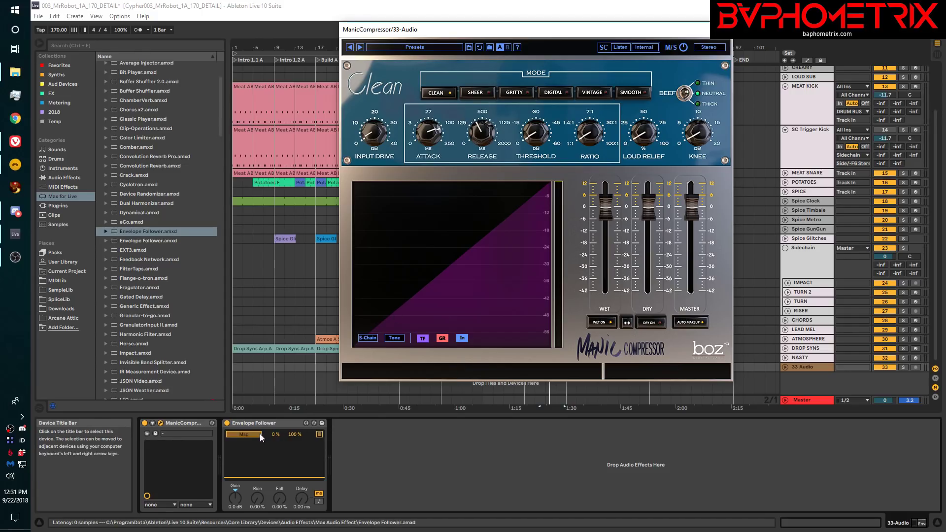
left_click(320, 435)
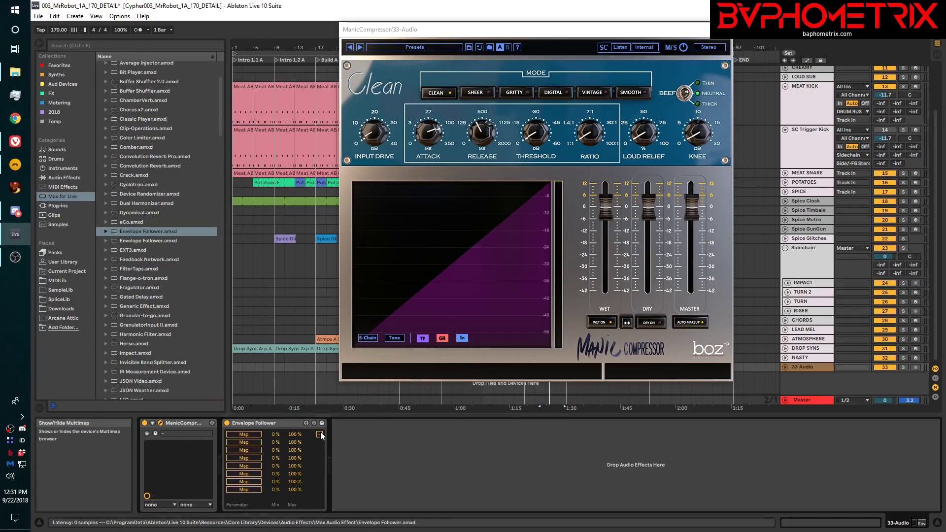
left_click(319, 434)
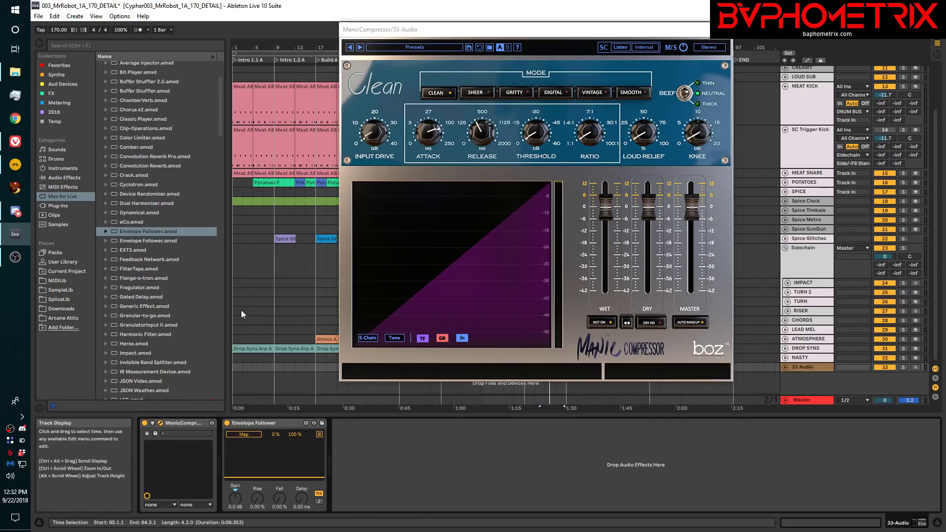
- Add the Echo audio effect after the Envelope Follower on the 33 Audio track and close the ManicCompressor window
left_click(54, 207)
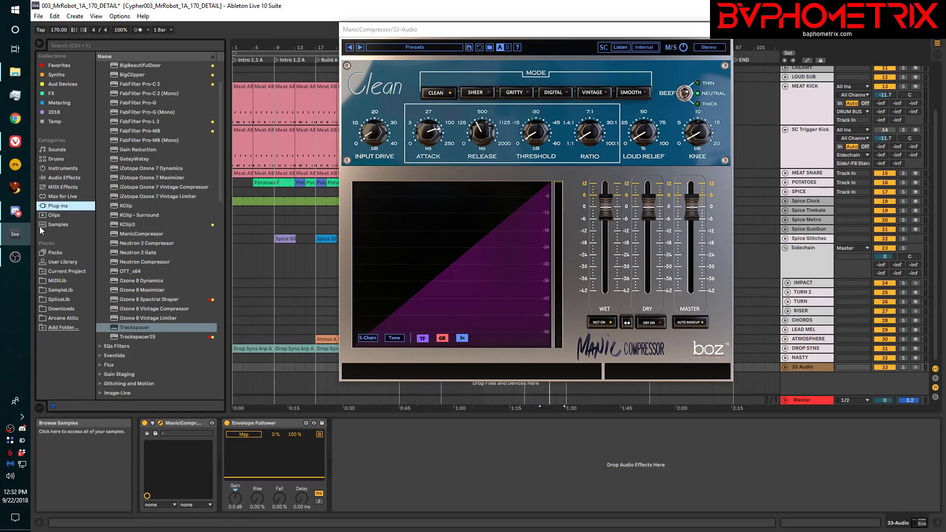
left_click(63, 171)
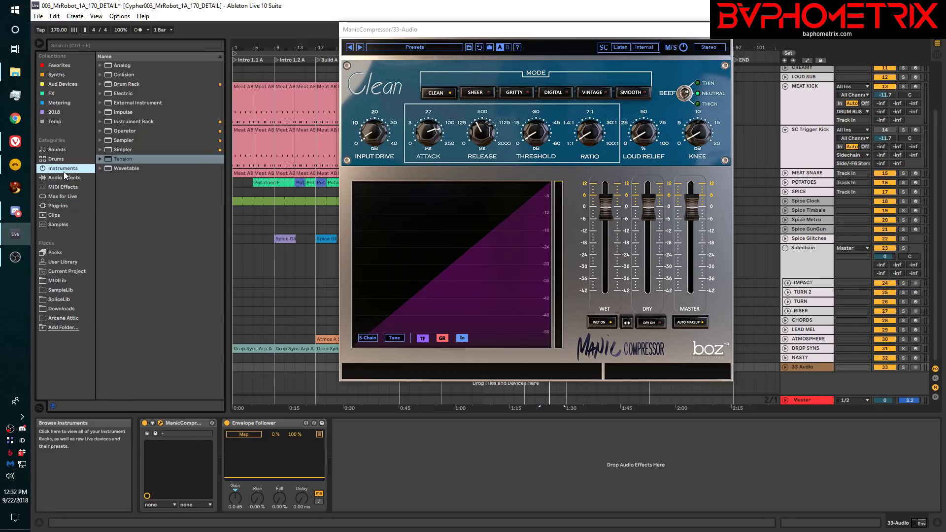
left_click(59, 178)
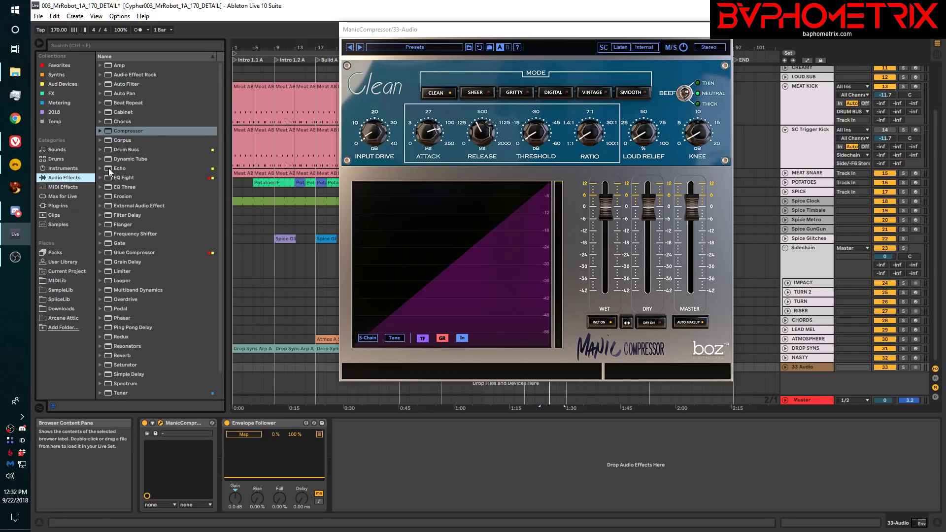
left_click_drag(109, 171, 402, 456)
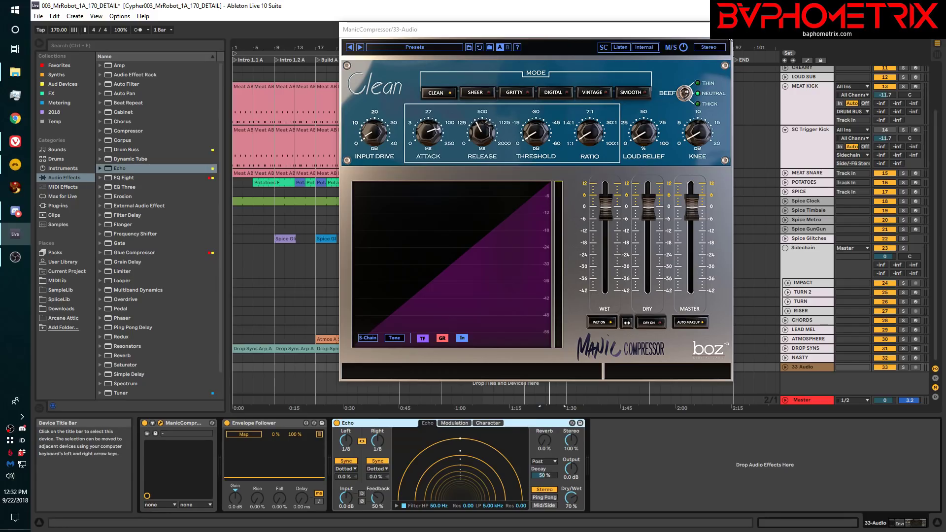
left_click(722, 30)
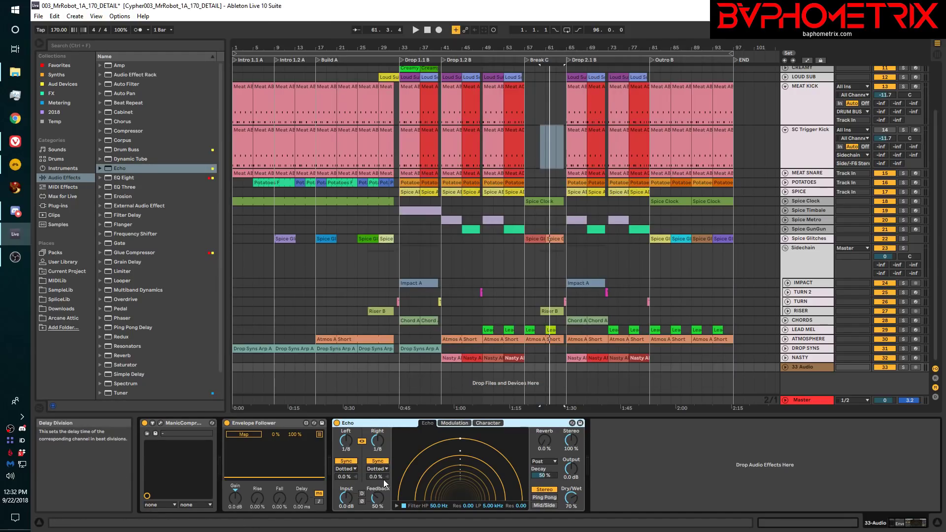
- Map the Envelope Follower to Echo's Feedback with a 48% minimum and 91% maximum, and try adjusting the mapped Feedback directly
left_click_drag(381, 498, 378, 522)
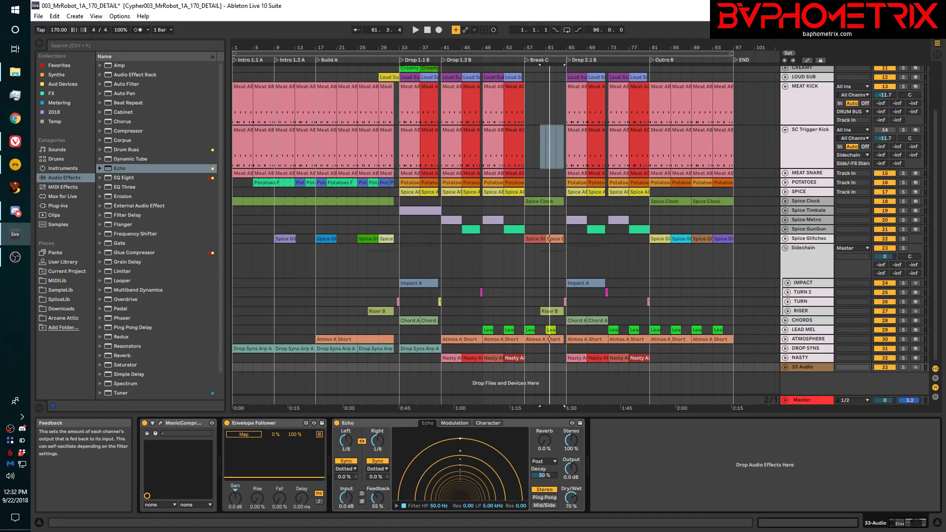
left_click(241, 433)
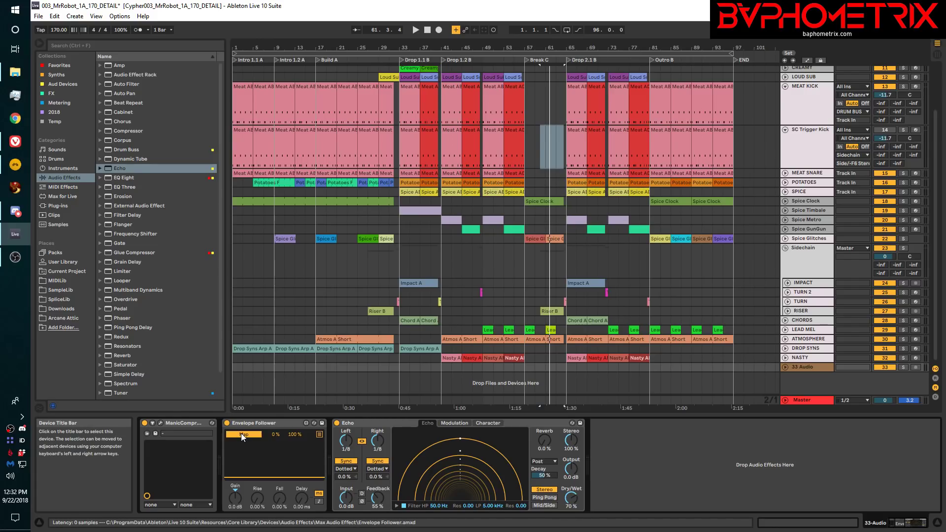
left_click(378, 497)
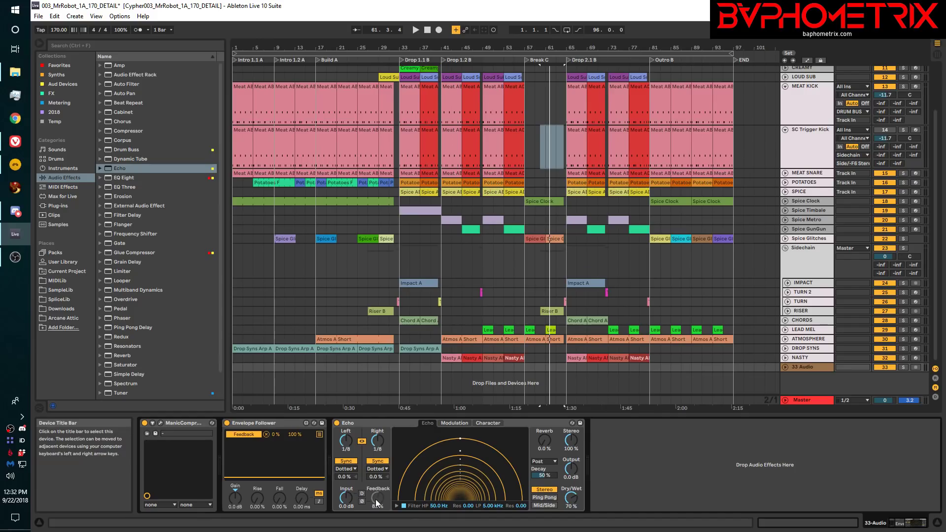
left_click(318, 433)
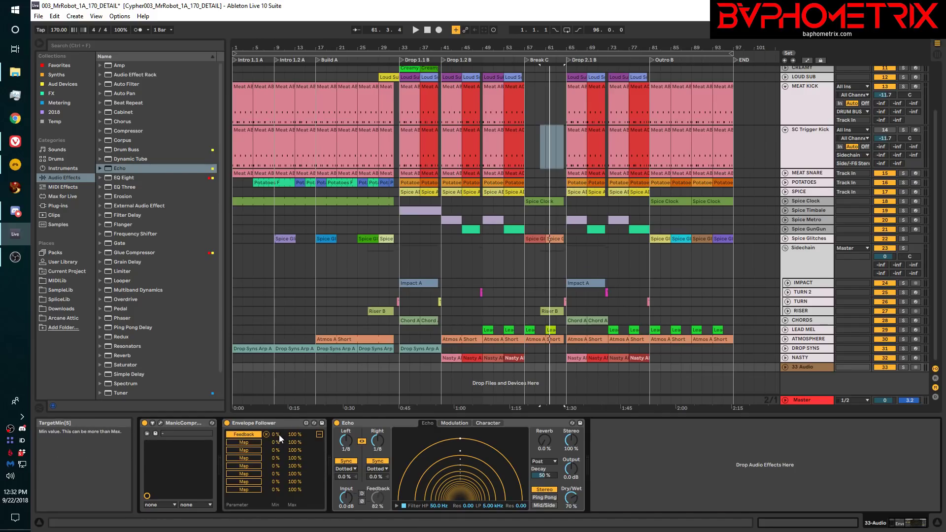
mouse_move(280, 437)
left_mouse_down()
mouse_move(280, 411)
mouse_move(294, 438)
left_mouse_up()
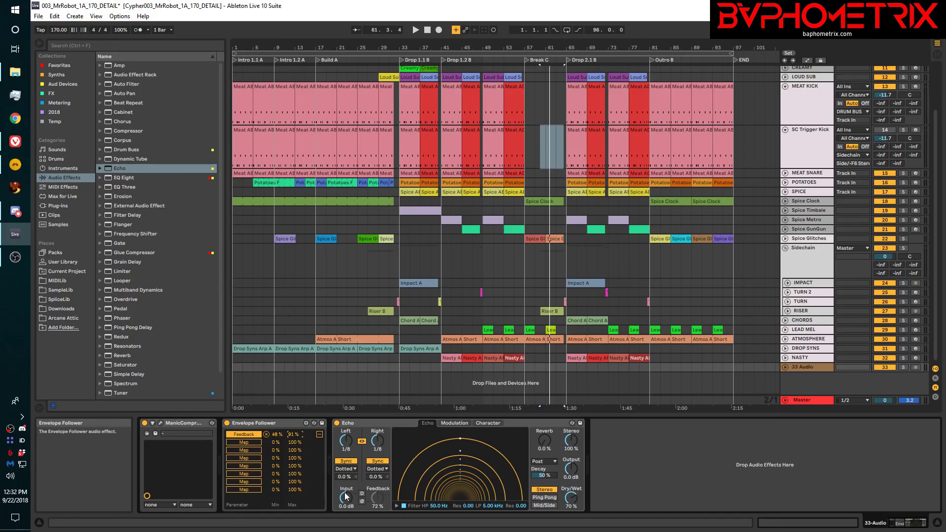
left_click(370, 492)
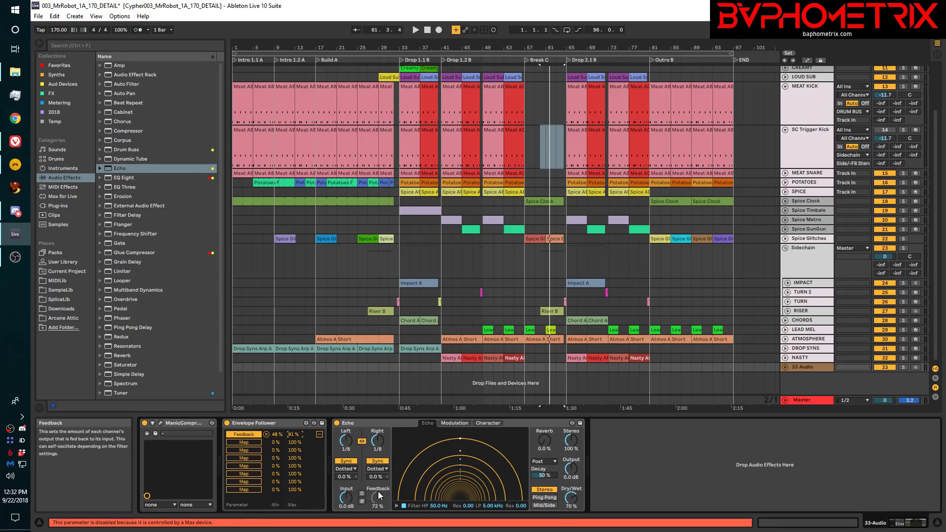
left_click(371, 492)
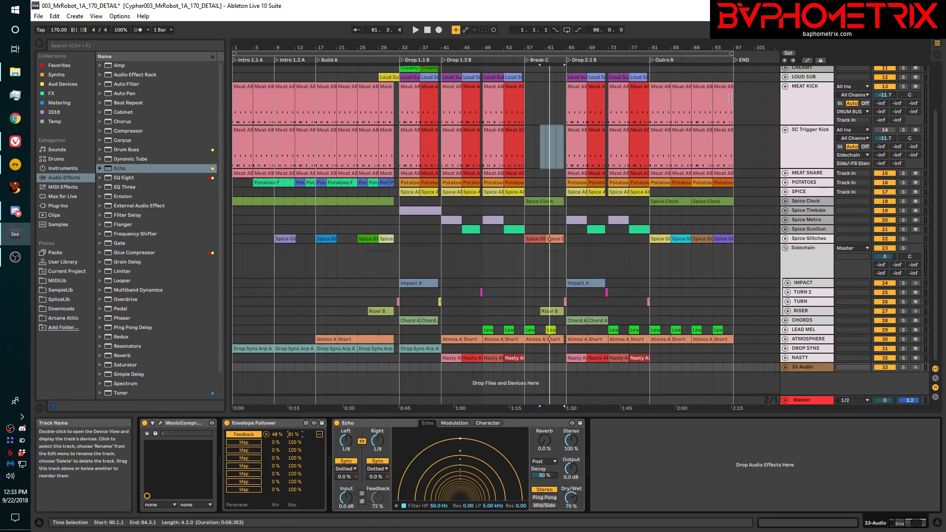
- Route the SC Trigger Kick track's output to 33-Audio and look over the available output channels, including ManicCompressor's sidechain input
left_click(856, 153)
left_click(841, 366)
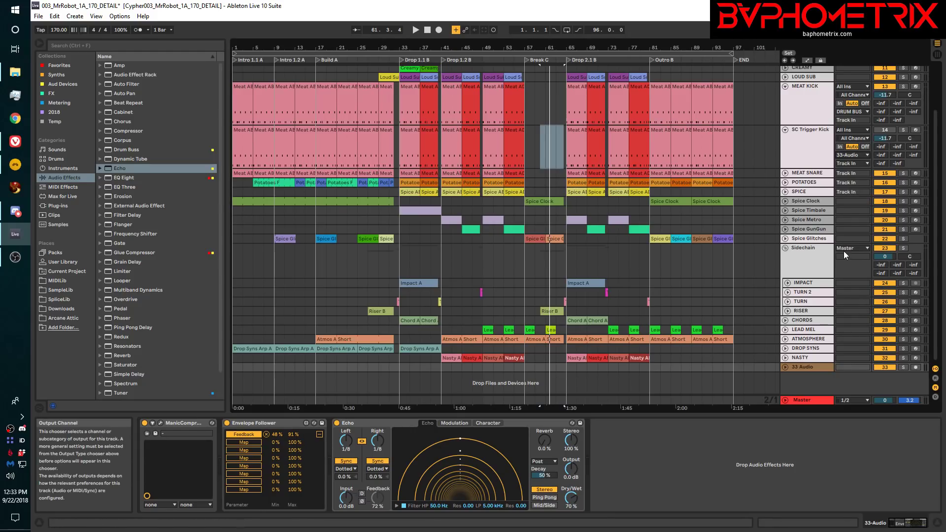
left_click(866, 163)
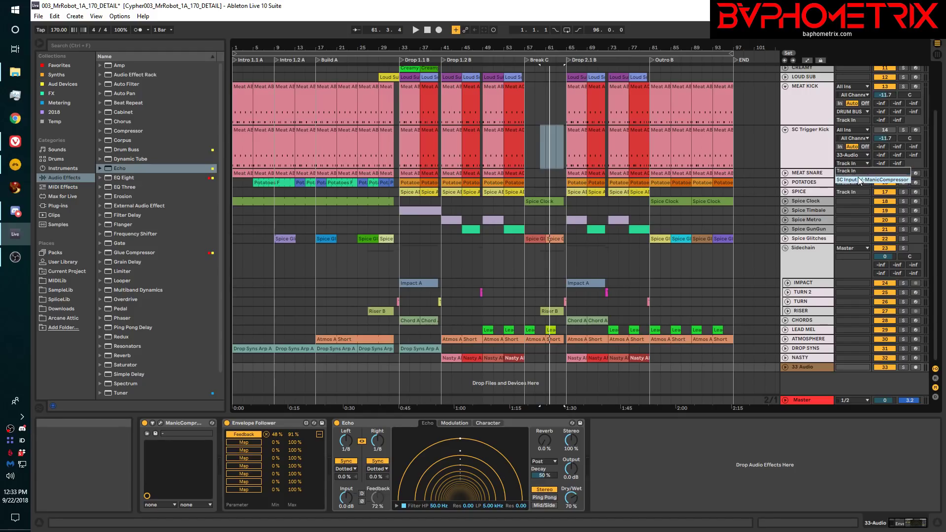
left_click(814, 454)
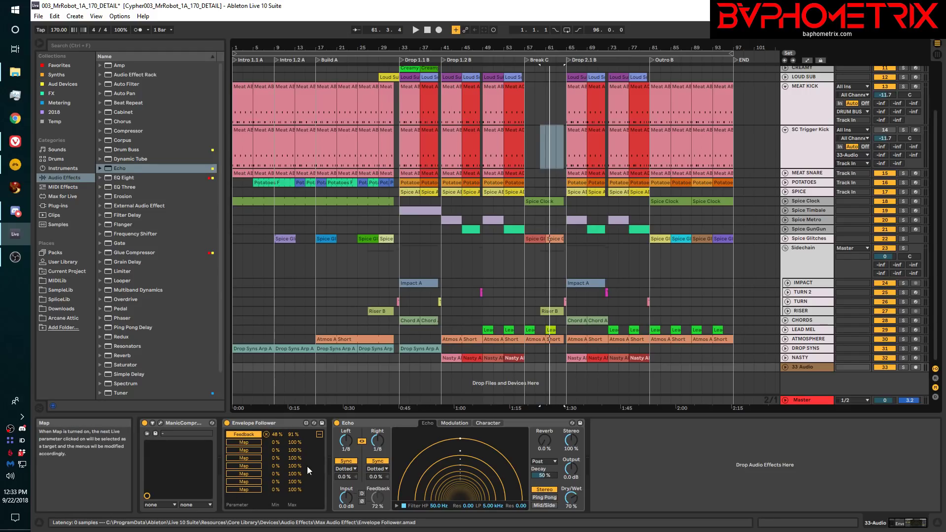
- Collapse the Envelope Follower's multimap slots and set its Rise to 49.6% and Fall to 70.1%
left_click(382, 496)
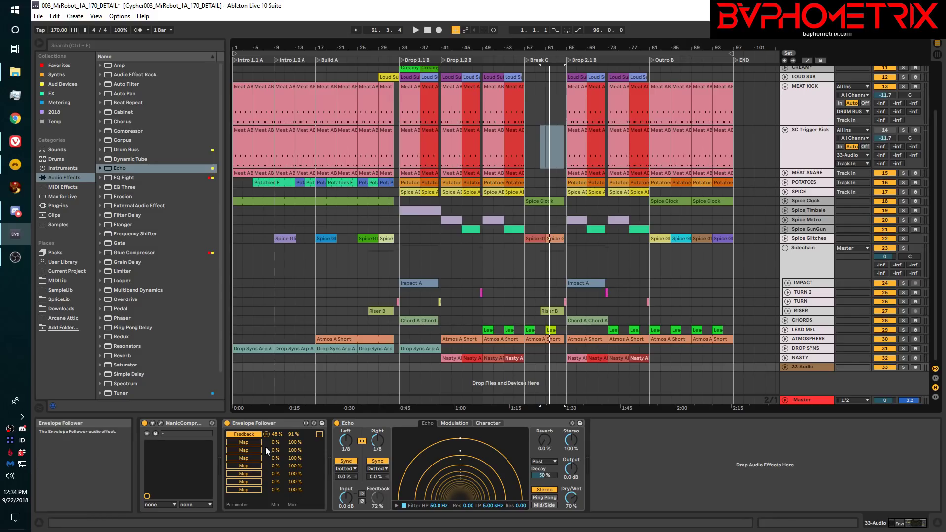
left_click(319, 435)
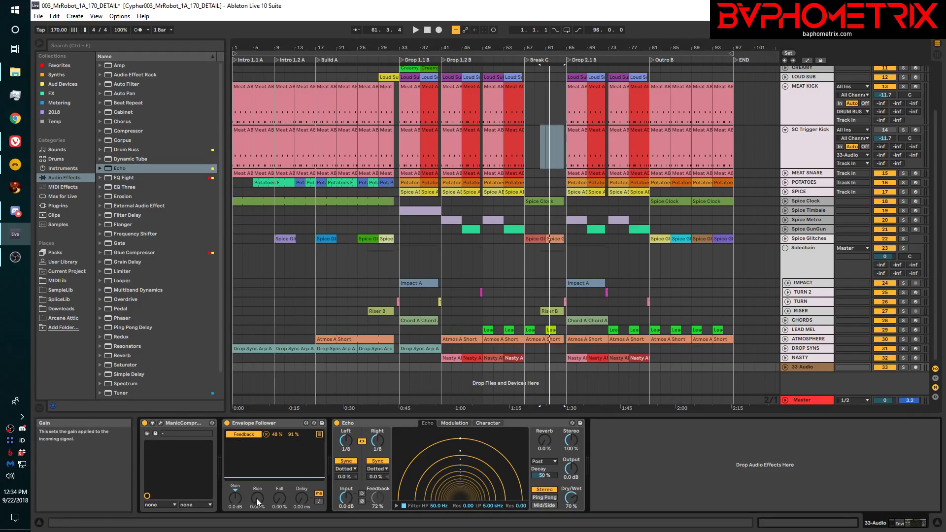
left_click_drag(261, 501, 282, 464)
left_click_drag(279, 498, 256, 509)
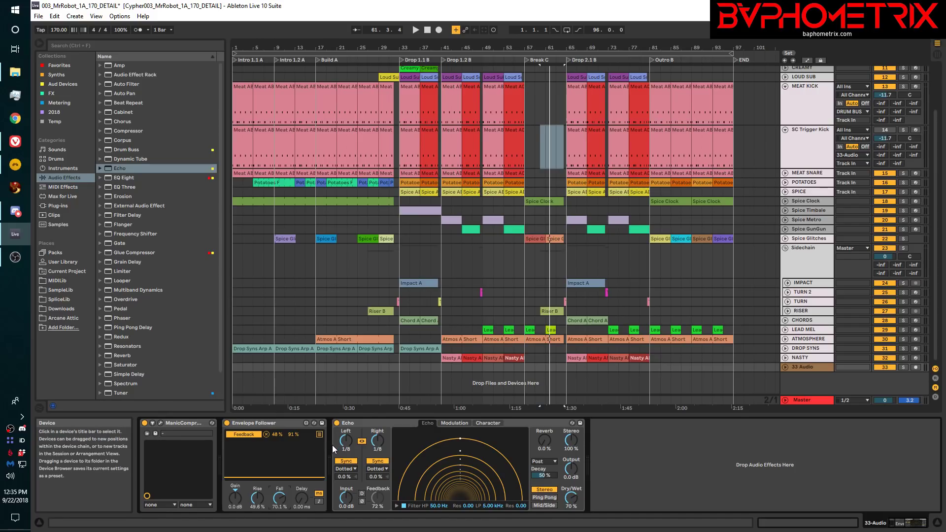
- Switch to Bitwig Studio, close the Dirt plug-in window and return to Ableton Live
left_click(16, 168)
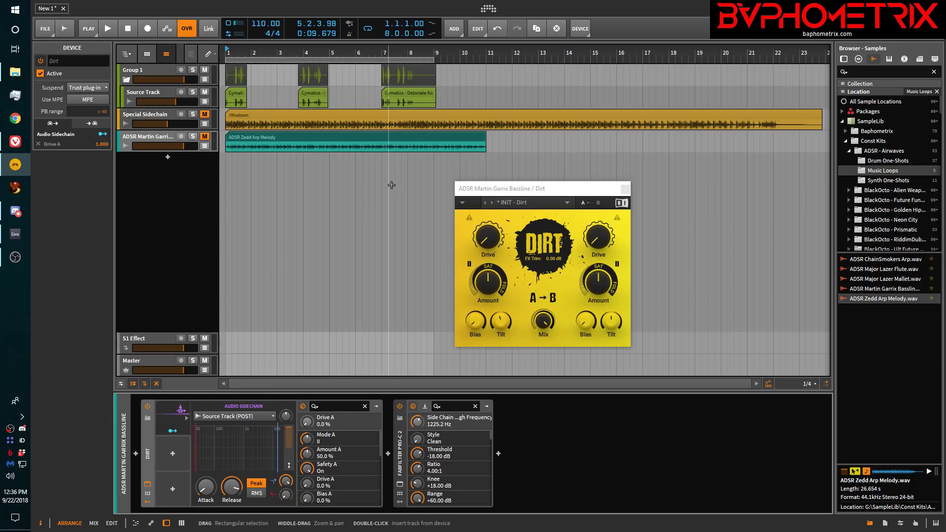
left_click(626, 190)
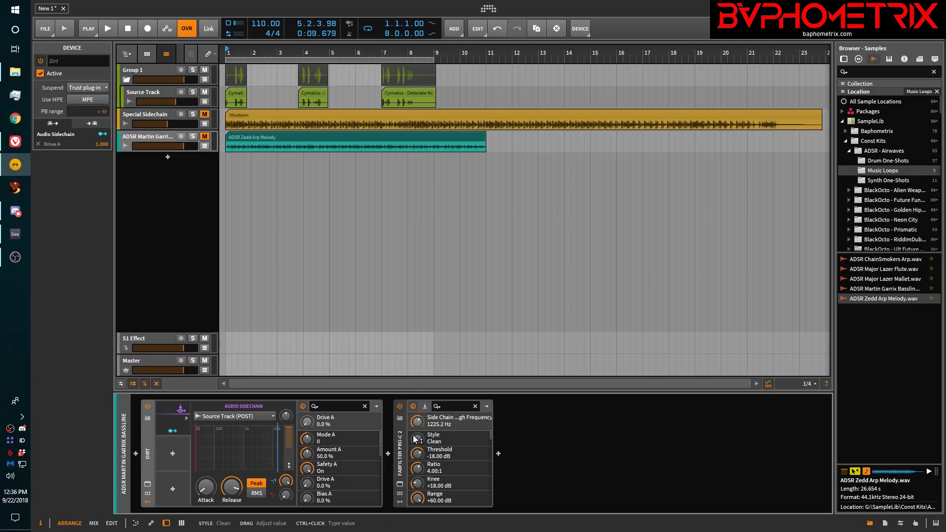
left_click(14, 236)
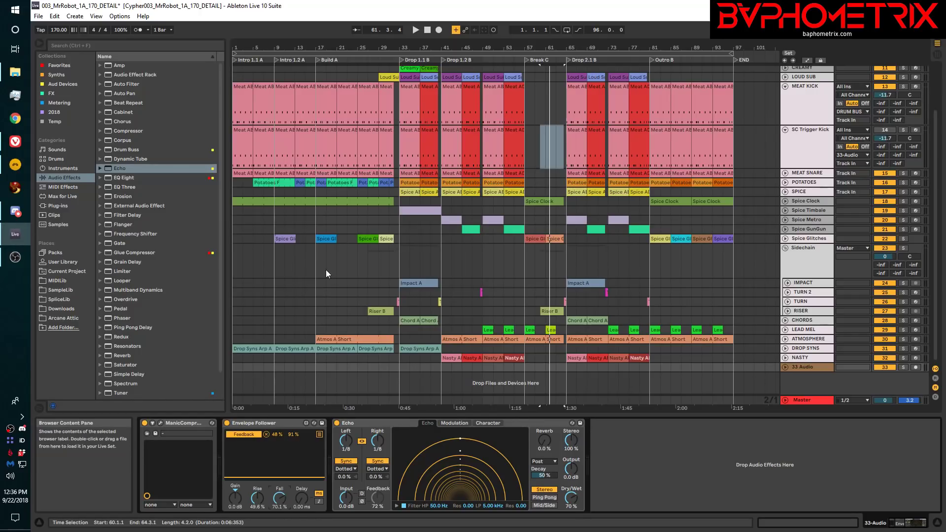
- Fold the Sidechain group and the SC Trigger Kick and MEAT KICK tracks in the arrangement
left_click(786, 249)
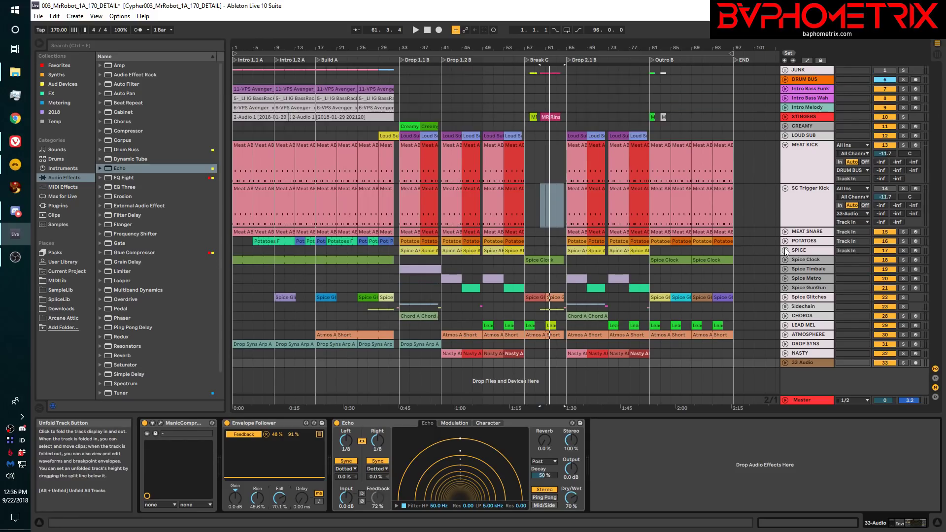
left_click(785, 188)
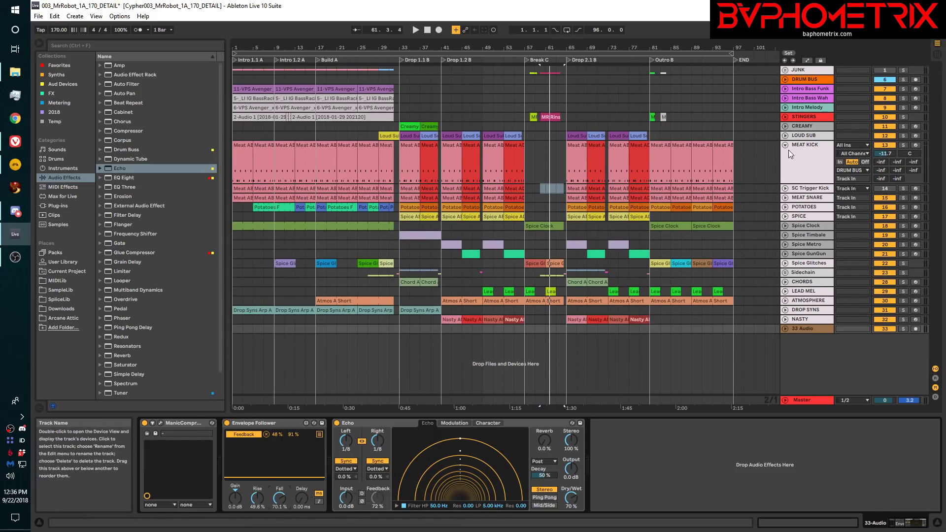
left_click(785, 145)
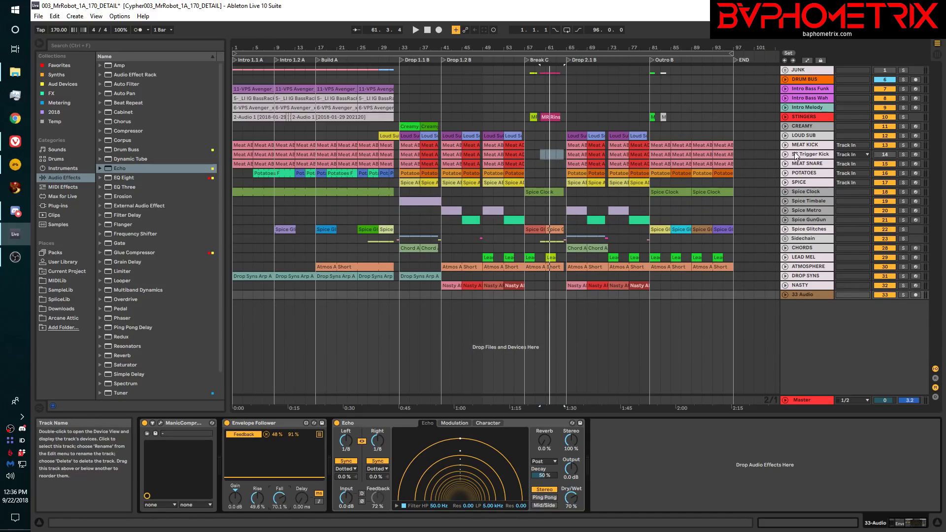
- Switch to Bitwig Studio, look at the Special Sidechain track's automation lane and hide it again
left_click(20, 168)
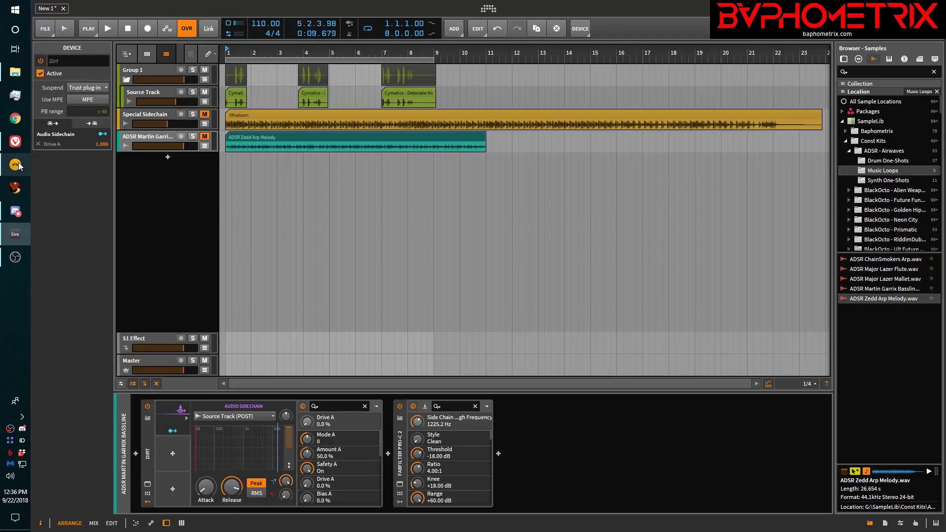
left_click(204, 124)
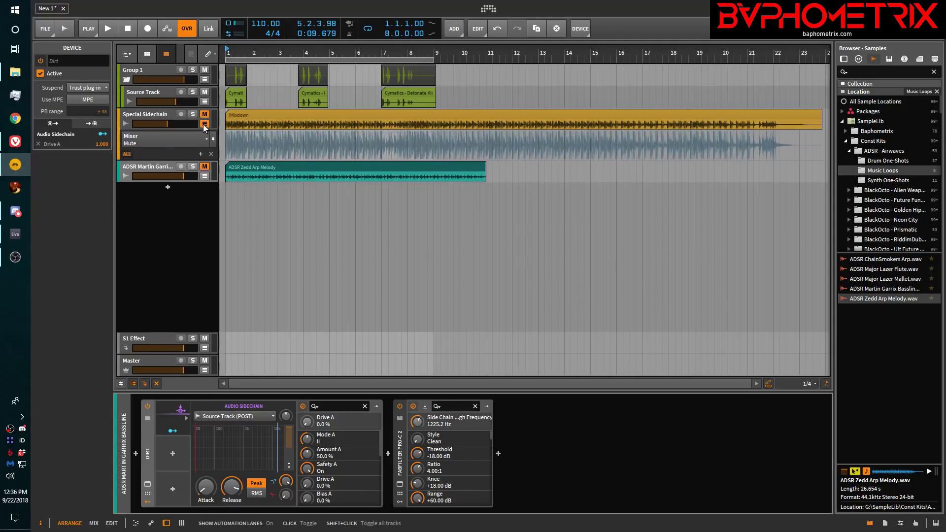
left_click(127, 156)
left_click(127, 155)
left_click(204, 125)
- Show the automation lane of the ADSR Martin Garrix Bassline track and open its Dirt plug-in window
left_click(158, 139)
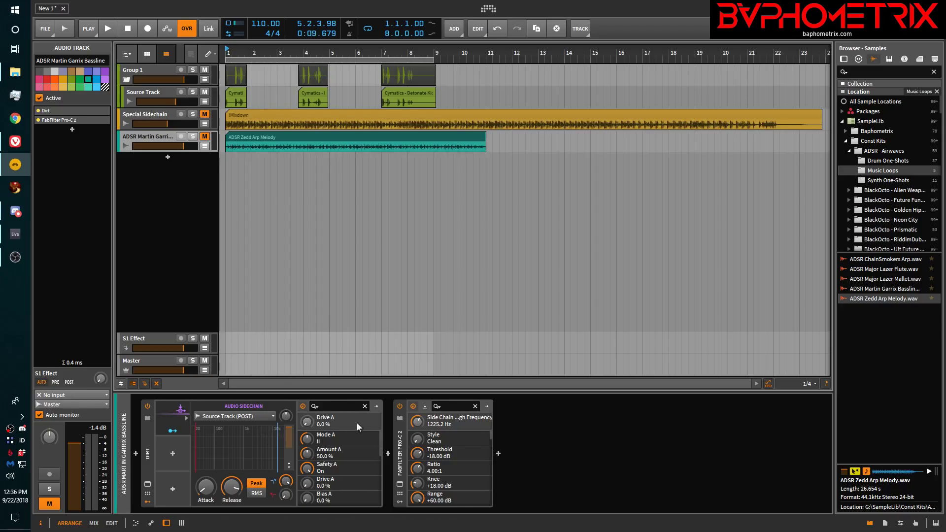
left_click(204, 146)
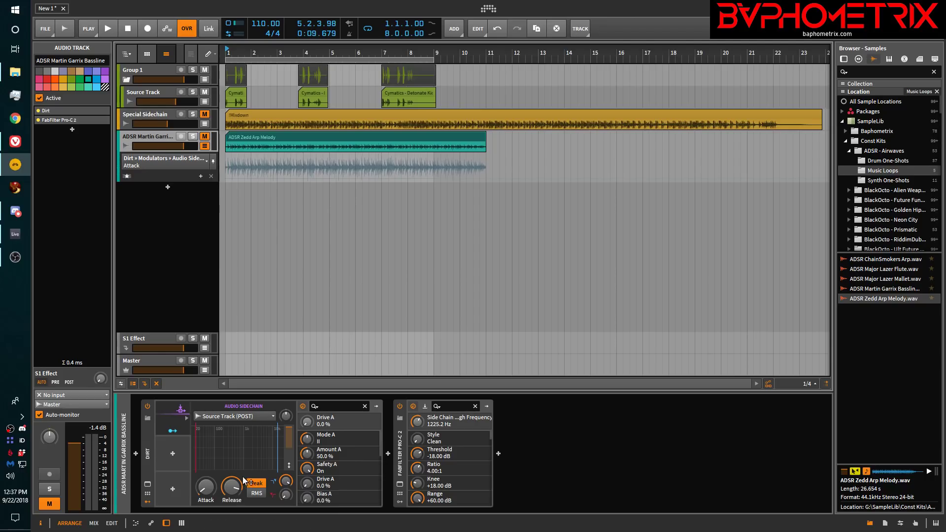
left_click(147, 485)
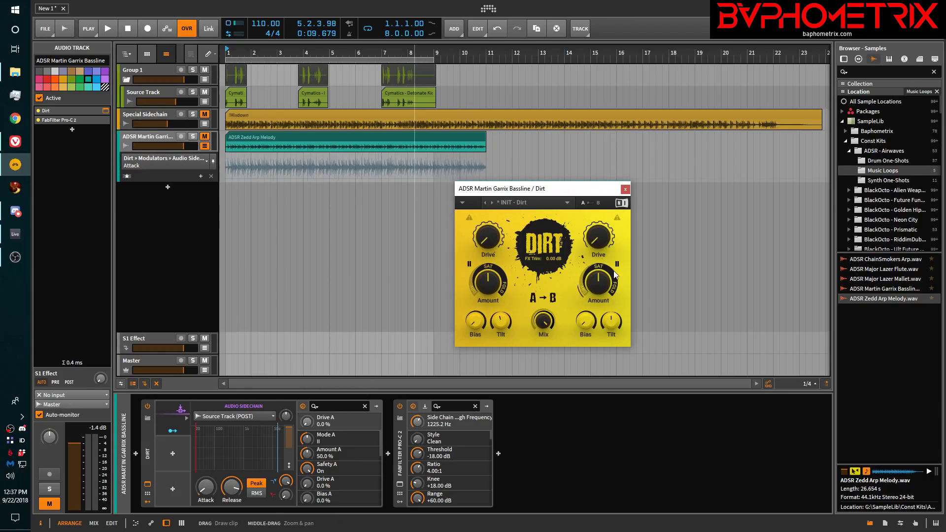
left_click_drag(562, 195, 569, 194)
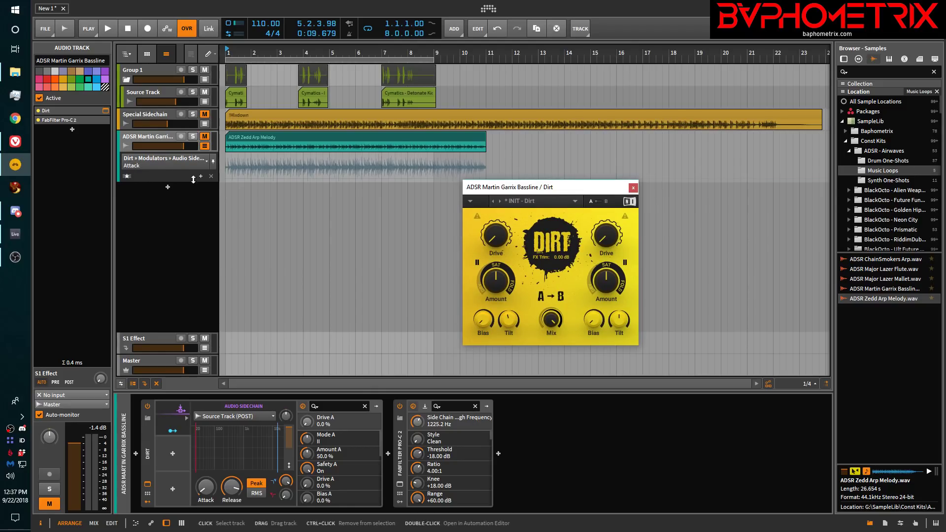
- Adjust Dirt's Drive A to 0.5%, Drive B to 3.0% and Amount B to 55.5% so the automation lane follows each parameter
mouse_move(494, 240)
mouse_move(495, 240)
left_mouse_down()
mouse_move(494, 230)
mouse_move(495, 240)
left_mouse_up()
left_click_drag(606, 237, 606, 220)
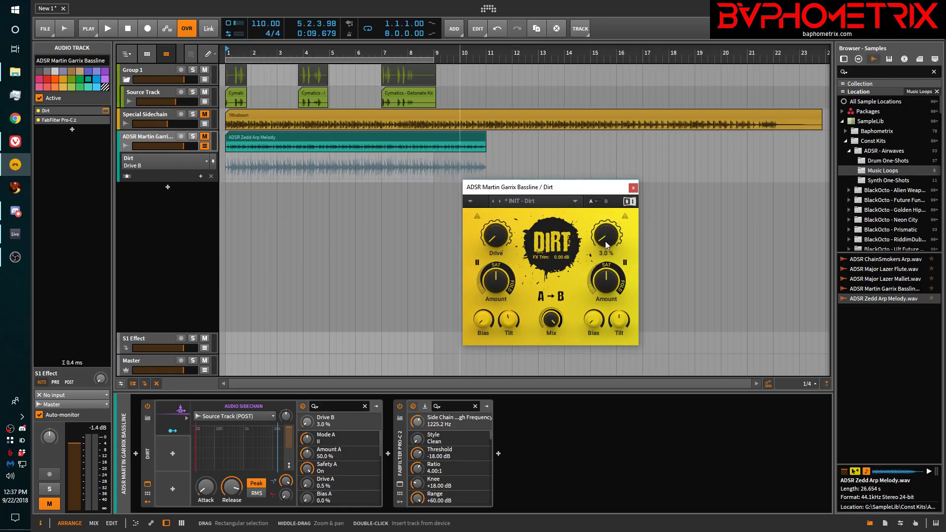
left_click_drag(607, 279, 606, 282)
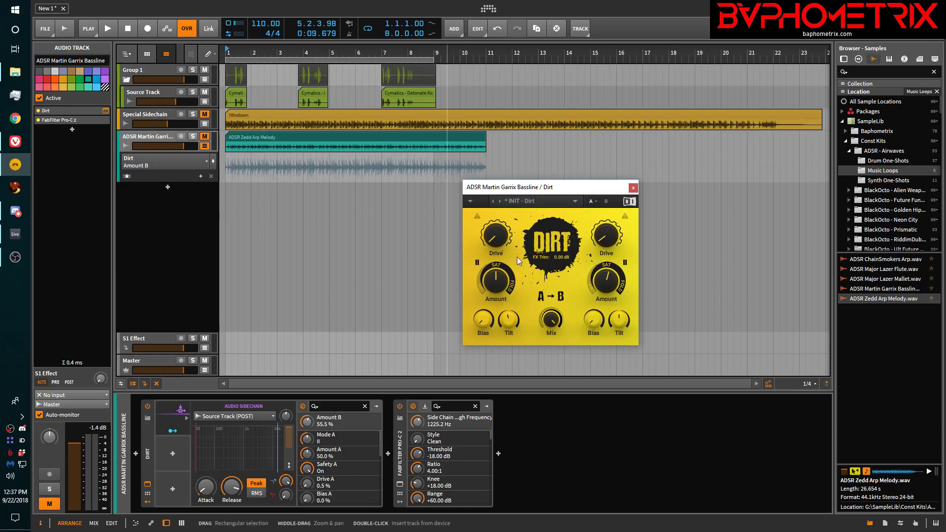
- Target Dirt's Mode A, Amount A and Safety A parameters in the automation lane and turn Safety A off
left_click(310, 425)
left_click(309, 442)
left_click(308, 455)
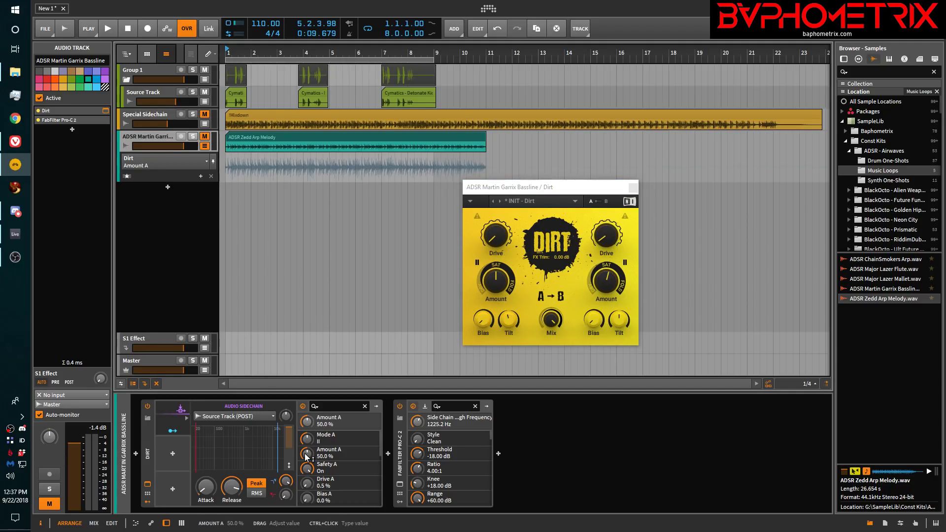
left_click(308, 469)
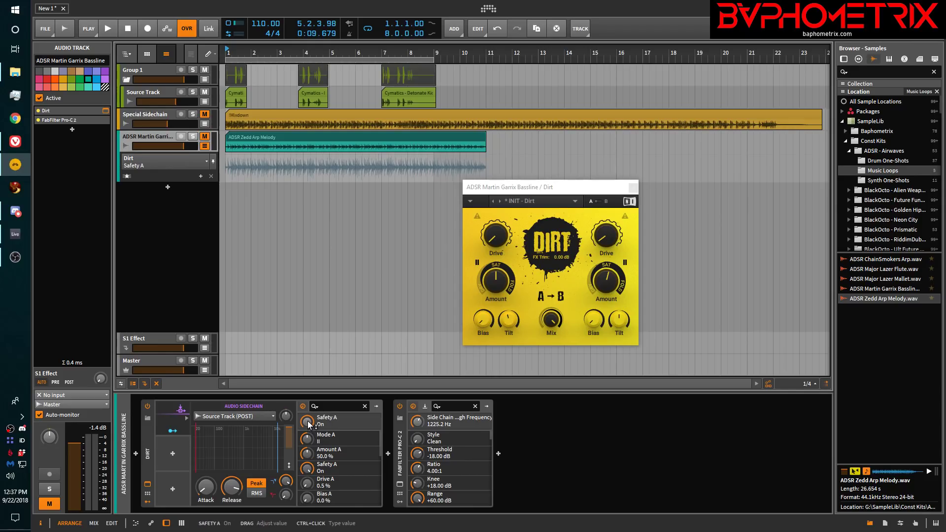
left_click_drag(308, 469, 307, 481)
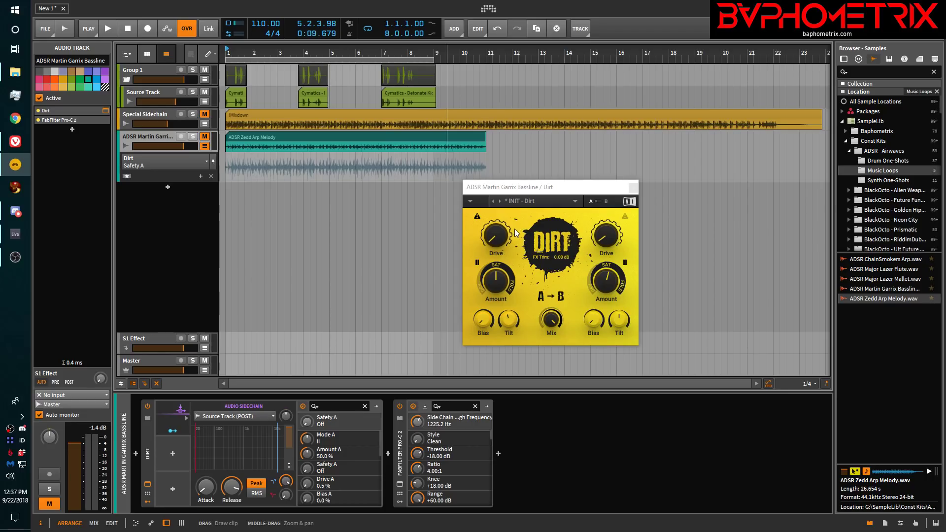
- Set Dirt's Drive A to 0.0% and draw a freehand automation curve for it from bar 1 to about bar 5.5
left_click(497, 239)
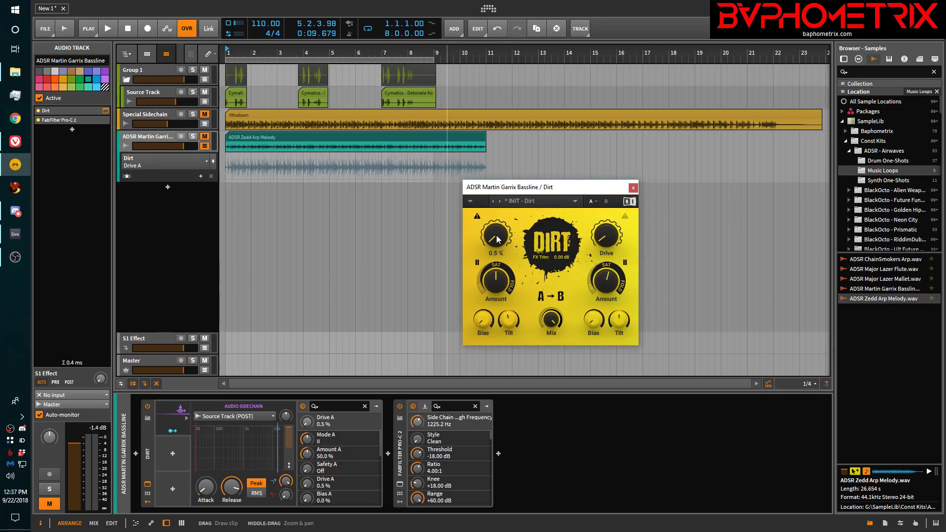
left_click_drag(497, 239, 497, 243)
left_click_drag(539, 187, 606, 185)
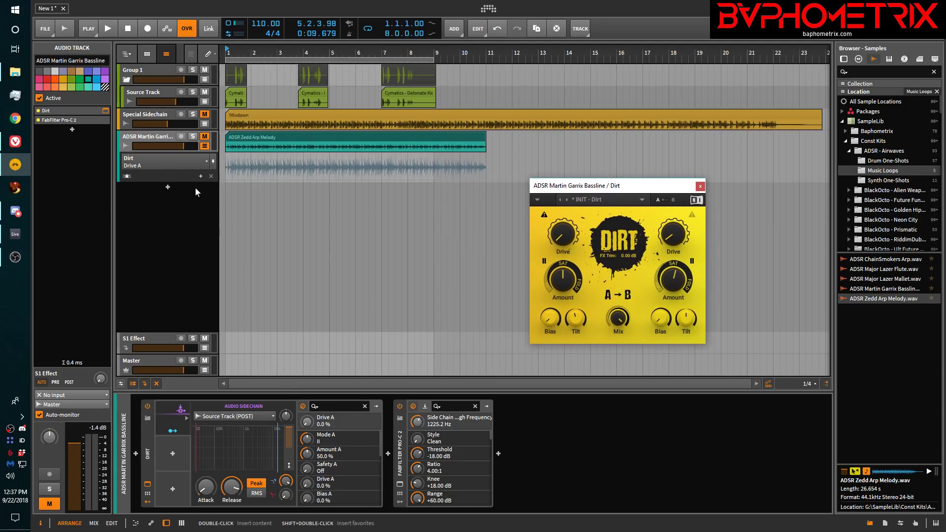
mouse_move(229, 180)
left_mouse_down()
mouse_move(288, 156)
mouse_move(347, 180)
left_mouse_up()
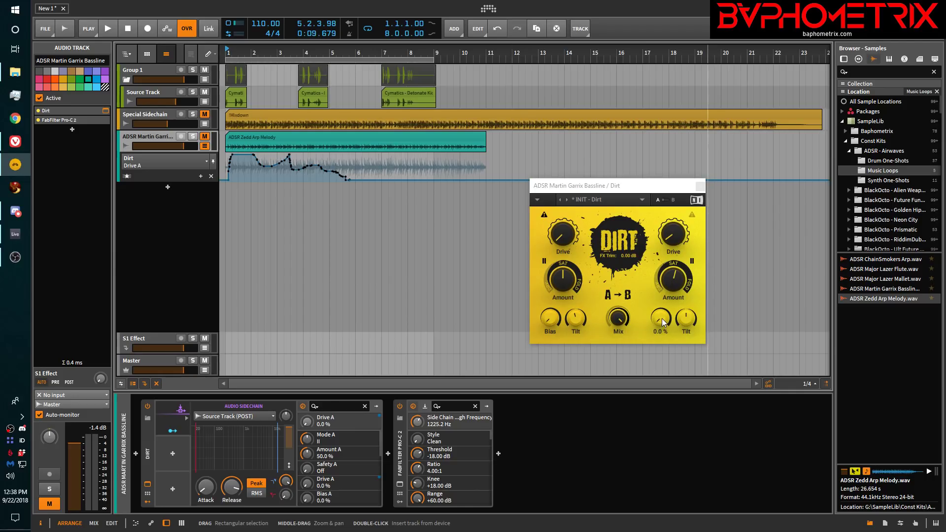
- Set Dirt's Bias B to 2.5% and draw a rising automation curve for it from bar 1 to about bar 4.7
left_click_drag(661, 318, 661, 315)
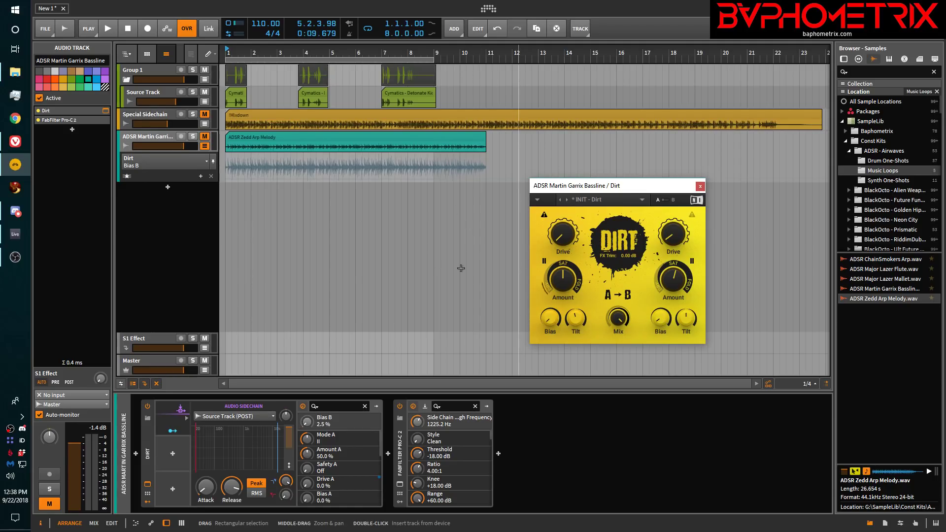
left_click_drag(325, 161, 227, 179)
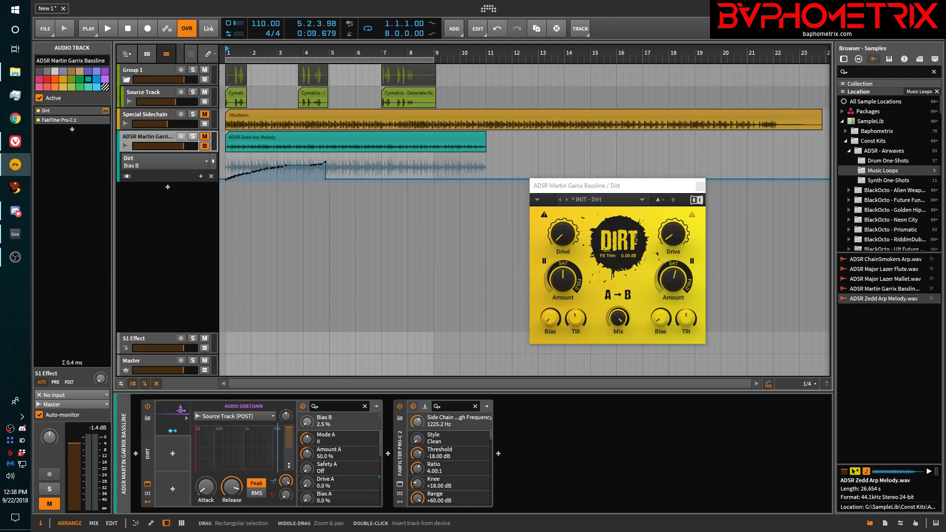
- Target Dirt's Tilt B in the automation lane and draw a freehand curve for it from bar 5 to about bar 9.5
left_click(686, 320)
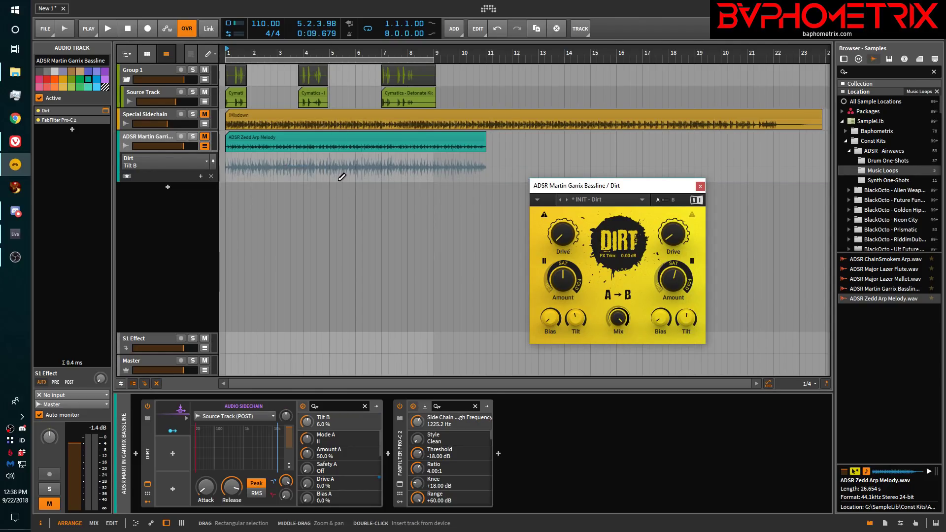
left_click_drag(338, 174, 450, 168)
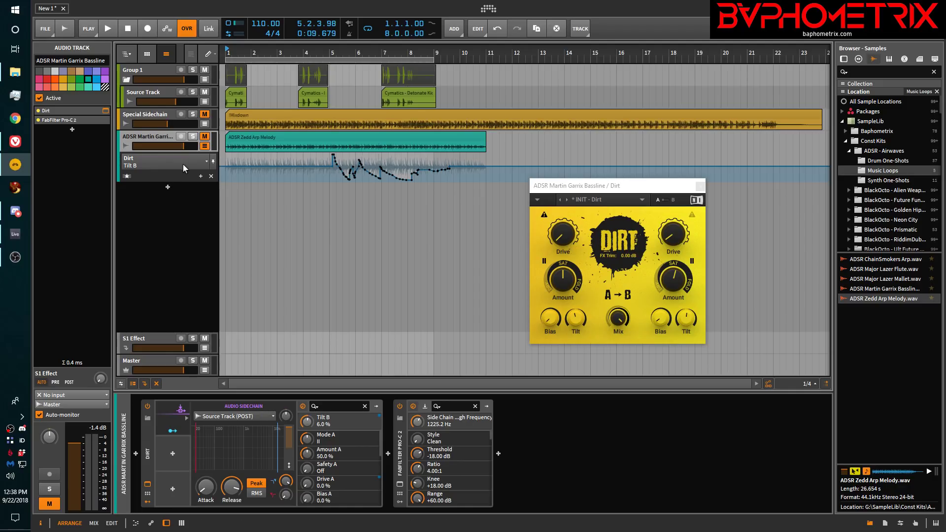
- Examine the automation lane's parameter chooser, including the already automated Dirt parameters and the FabFilter Pro-C 2 parameter list
left_click(206, 161)
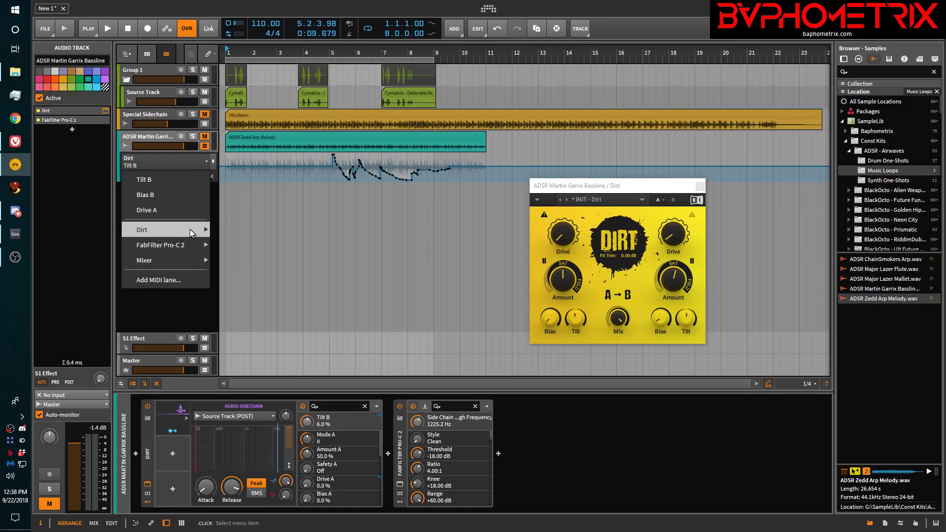
mouse_move(194, 234)
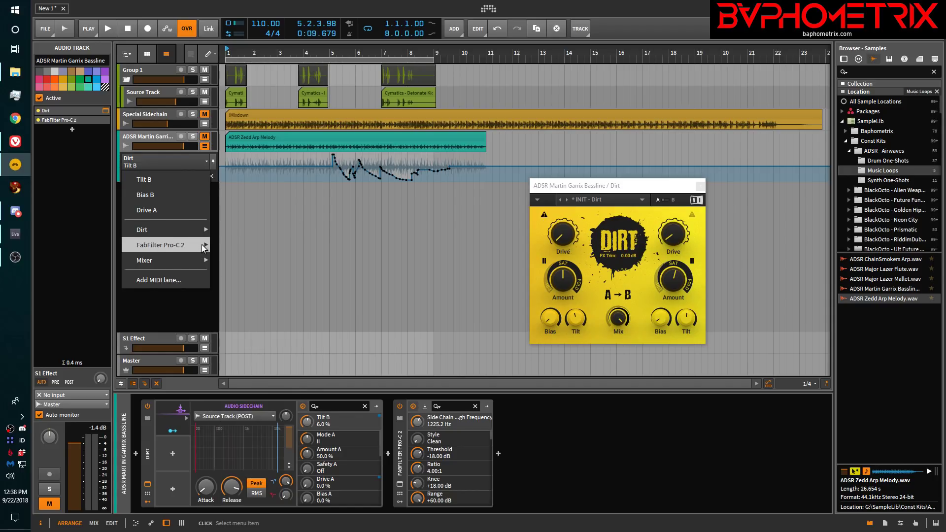
mouse_move(244, 258)
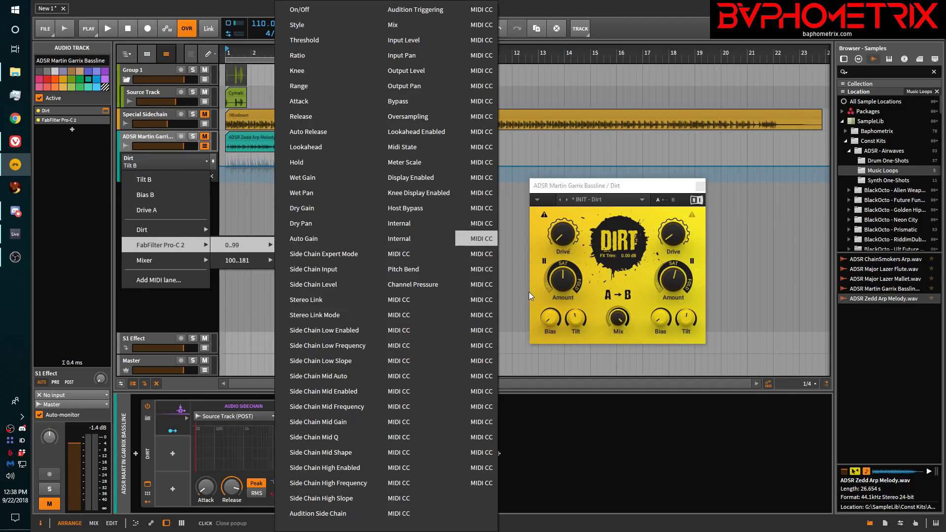
left_click(513, 318)
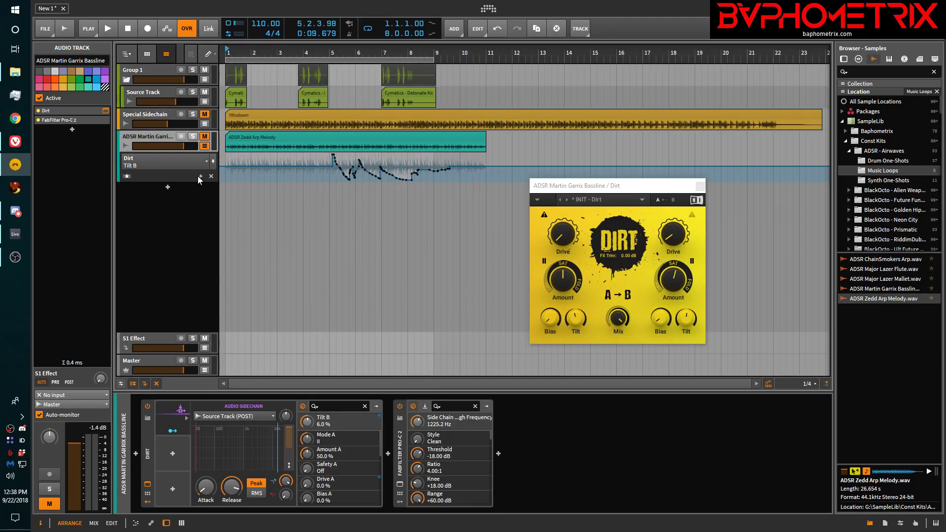
left_click(203, 161)
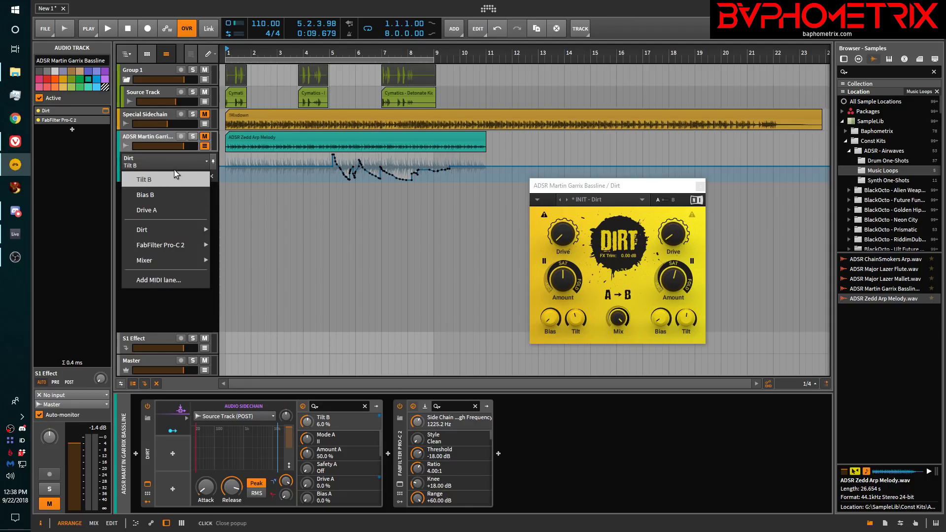
left_click(309, 237)
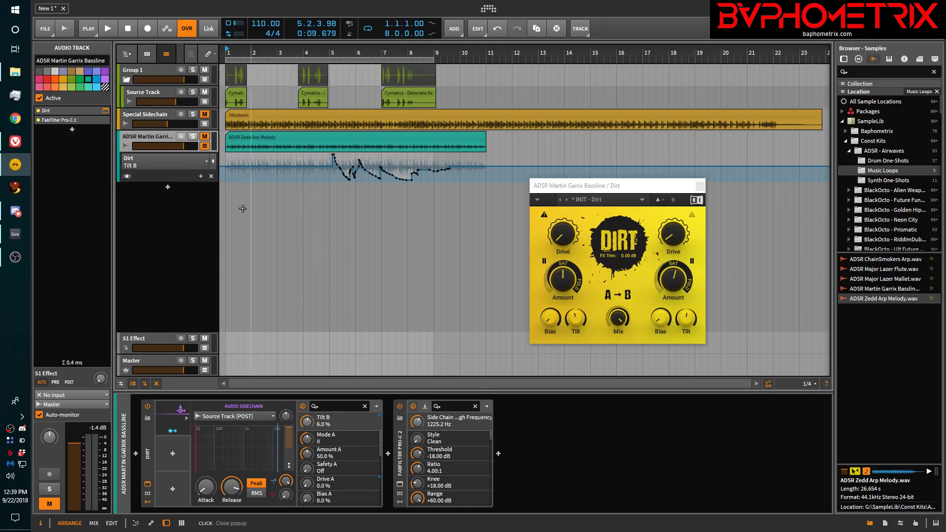
- Show all automation lanes of the ADSR Martin Garrix Bassline track and add a separate lane for Tilt B
left_click(127, 178)
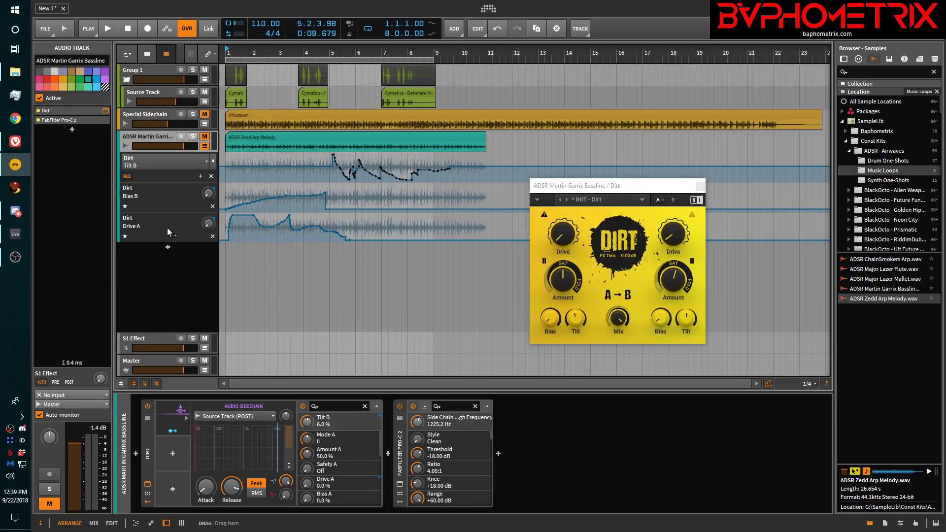
left_click(127, 177)
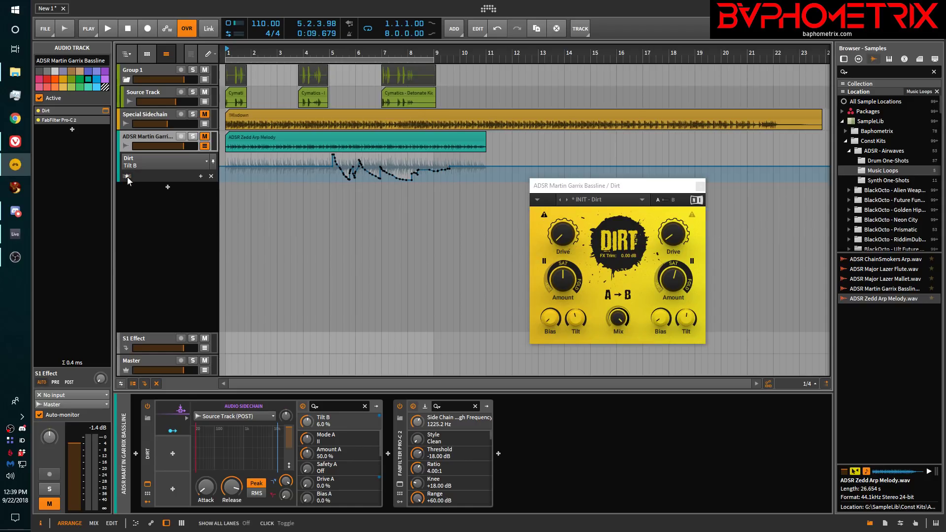
left_click(127, 176)
left_click(128, 176)
left_click(131, 176)
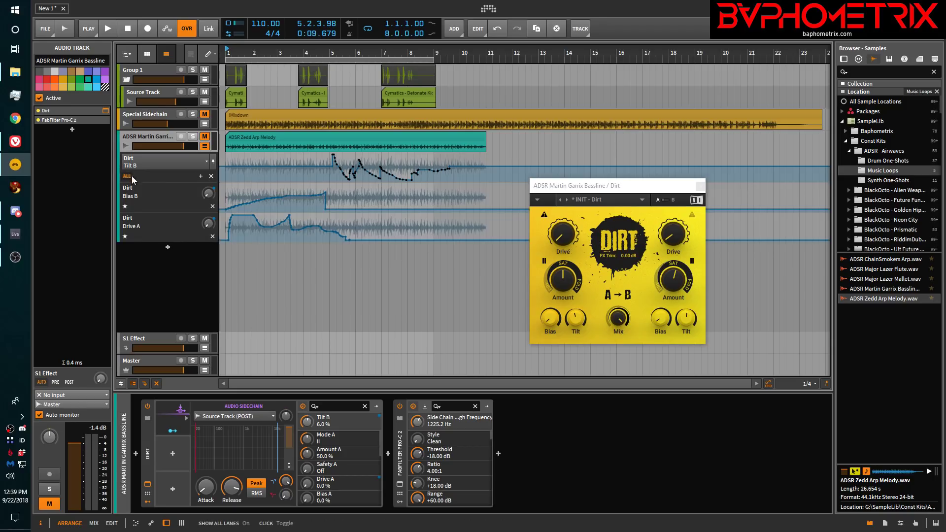
left_click(201, 177)
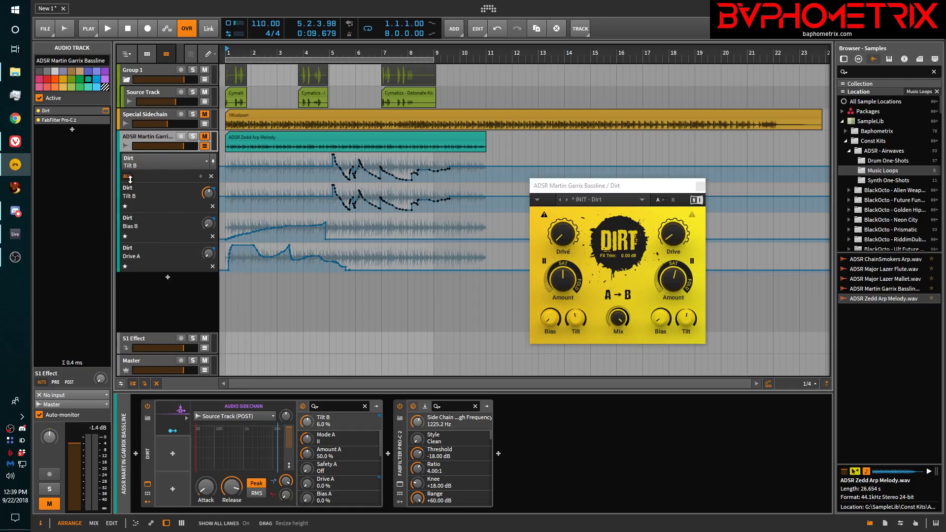
- Target Dirt's Tilt A in the main automation lane and toggle the all-lanes display to compare both views
left_click(575, 317)
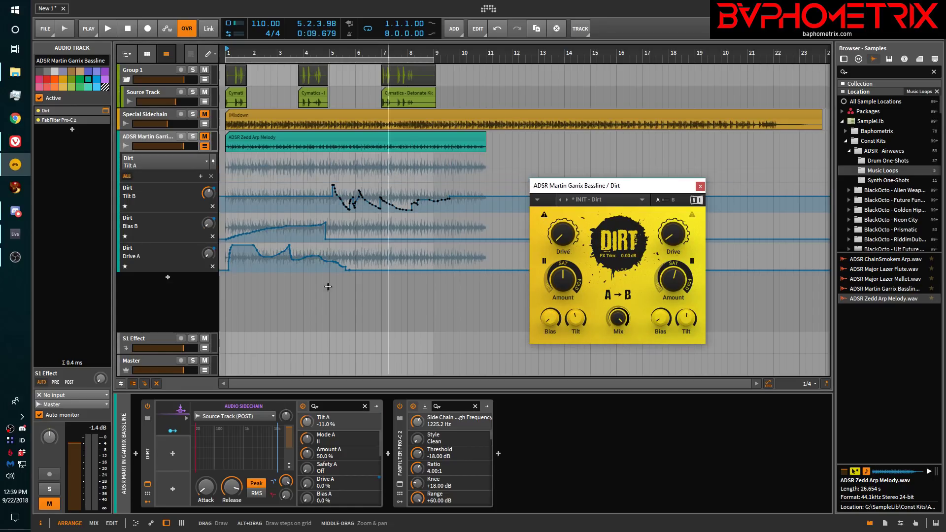
left_click(127, 177)
left_click(127, 177)
left_click(127, 177)
left_click(126, 177)
left_click(127, 177)
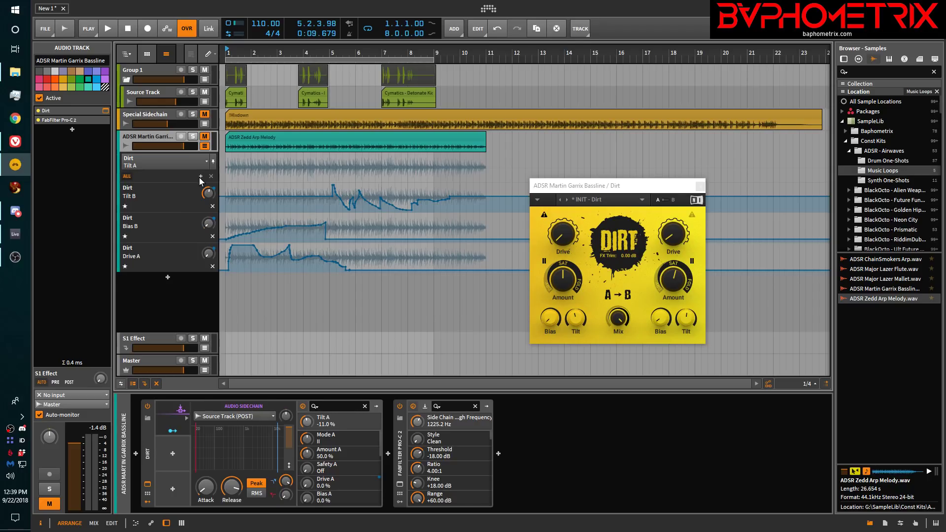
- Retarget the main automation lane to Dirt's Tilt B and Amount B, toggling the all-lanes display to compare the views
left_click(687, 318)
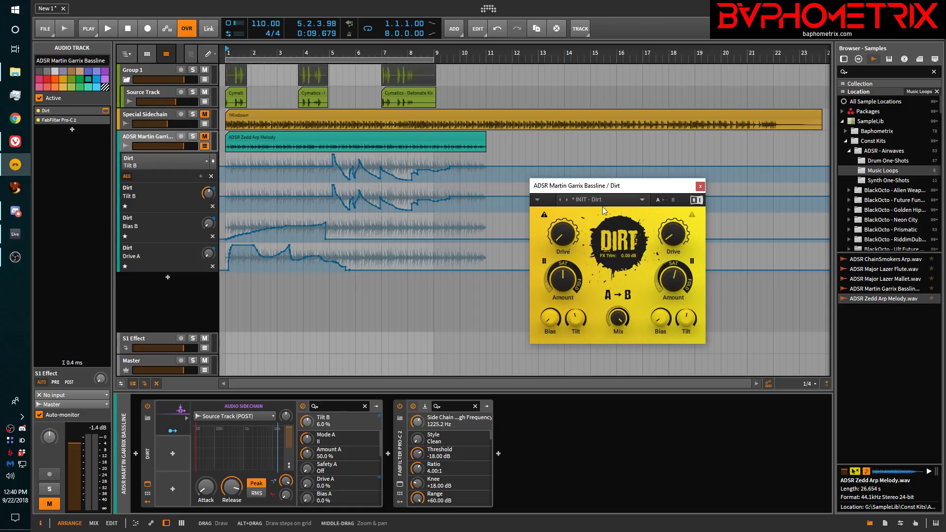
left_click_drag(672, 279, 674, 280)
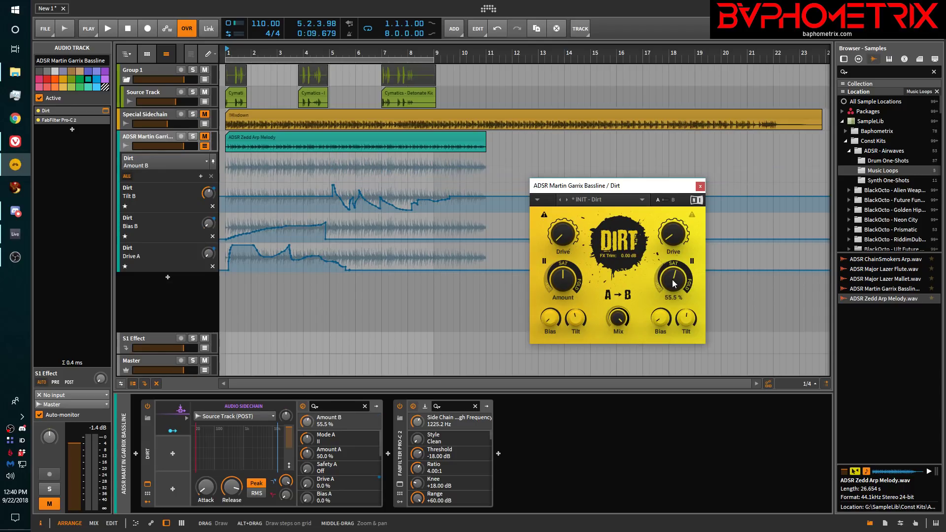
left_click(127, 177)
left_click(126, 177)
left_click(126, 177)
left_click(126, 177)
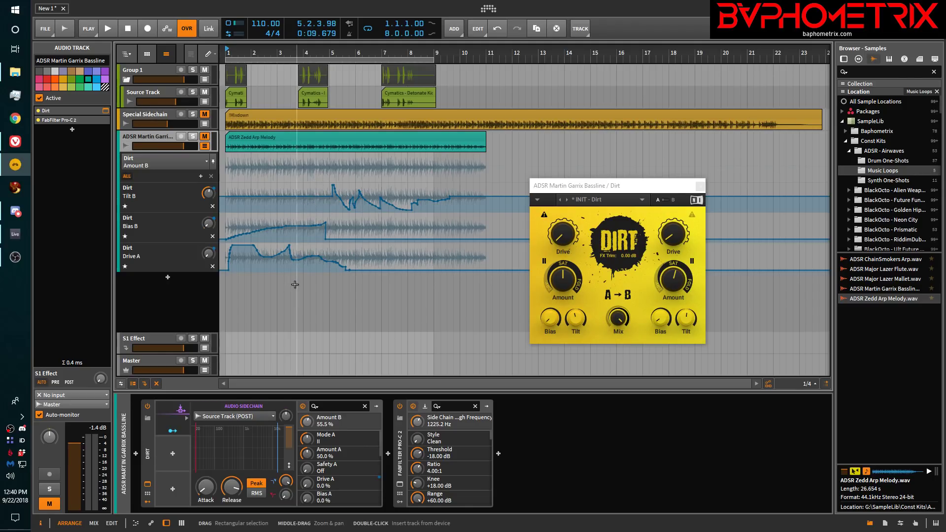
left_click(126, 177)
left_click(126, 178)
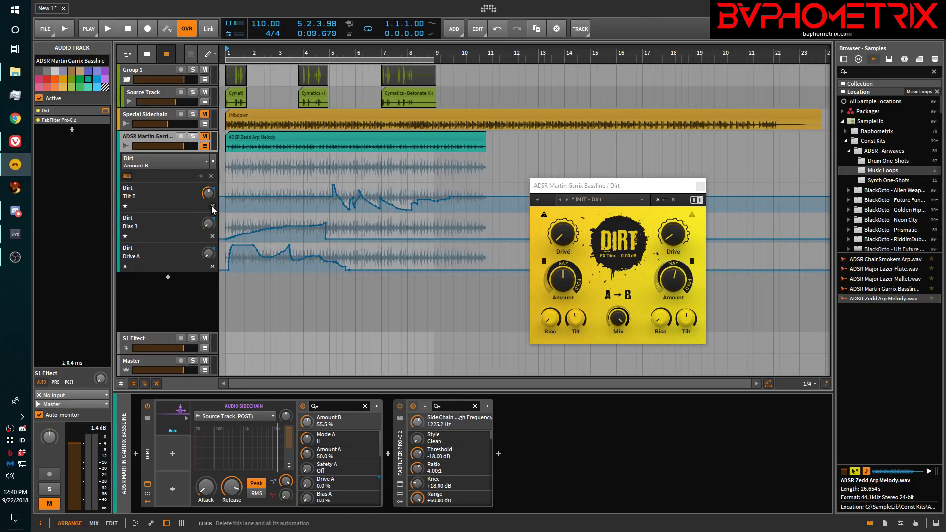
- Delete the separate Tilt B automation lane and toggle the all-lanes display to check the remaining lanes
right_click(164, 197)
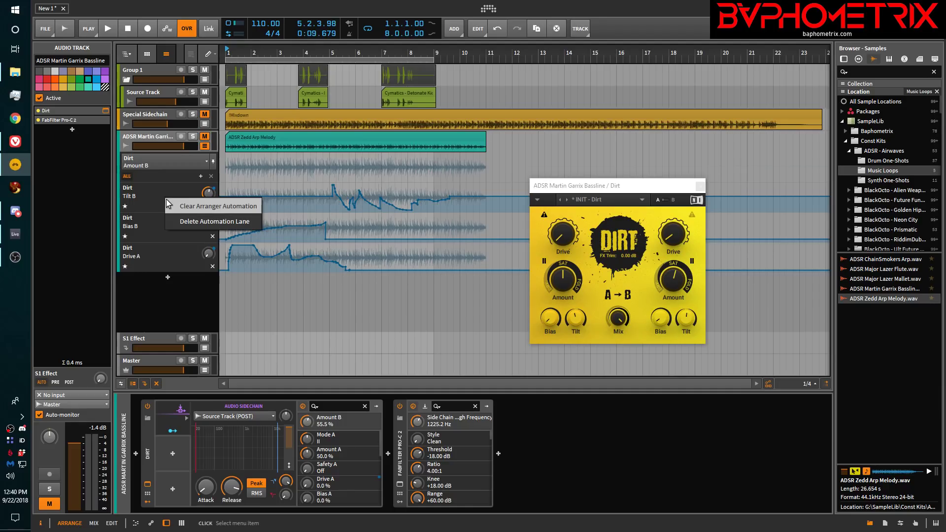
left_click(191, 222)
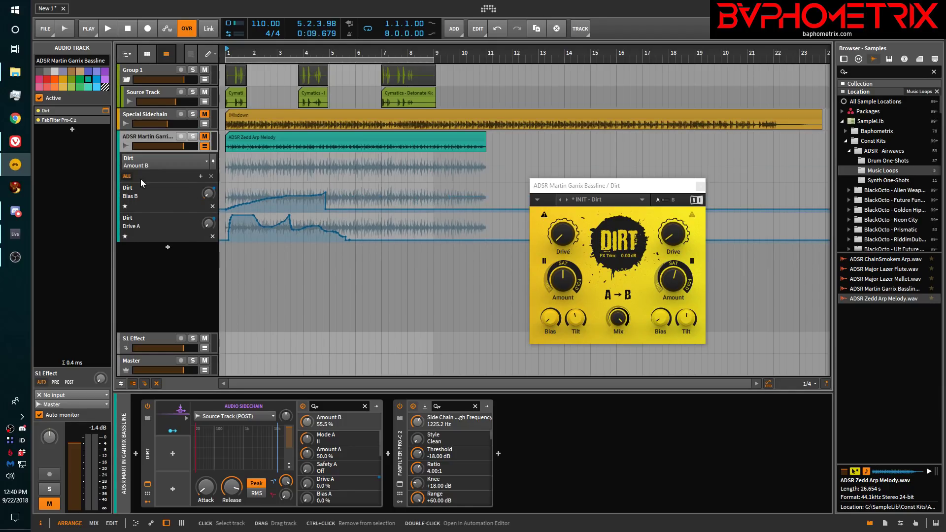
left_click(127, 178)
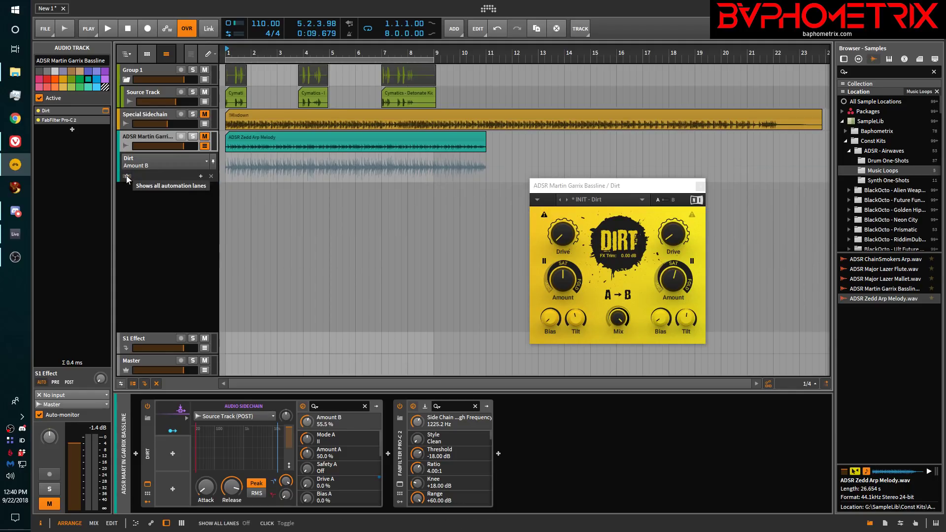
left_click(127, 178)
left_click(128, 178)
left_click(127, 177)
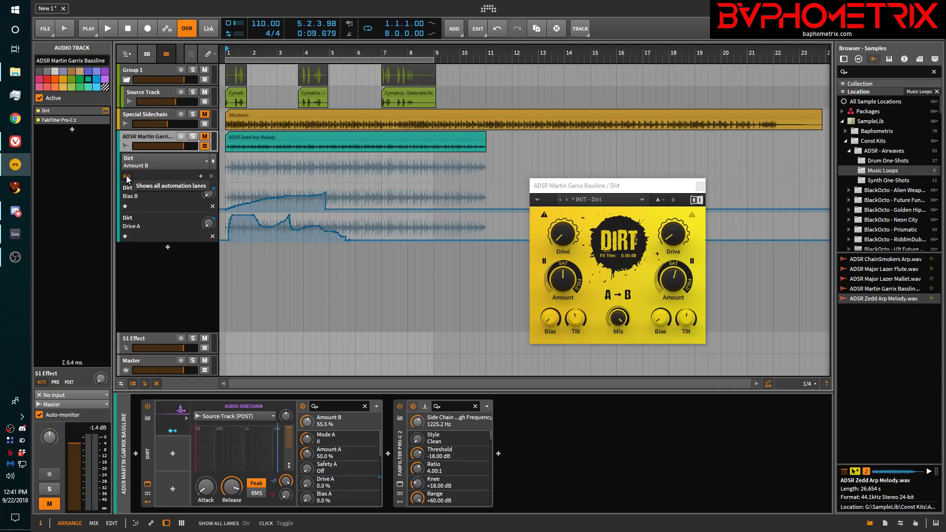
- Draw a new Tilt B automation curve in the main lane from bar 5 to about bar 9.7 and hide the other lanes
left_click(688, 317)
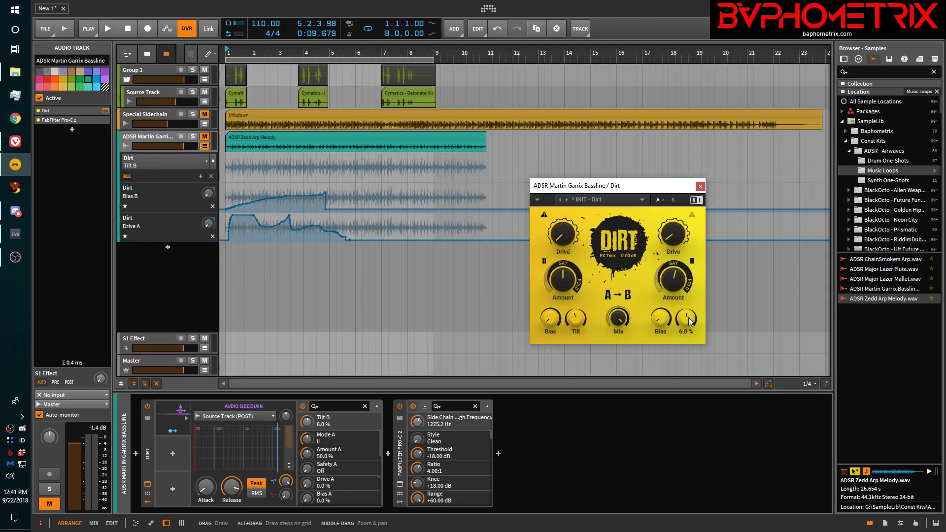
mouse_move(331, 162)
left_mouse_down()
mouse_move(400, 180)
mouse_move(456, 159)
mouse_move(415, 165)
mouse_move(456, 177)
left_mouse_up()
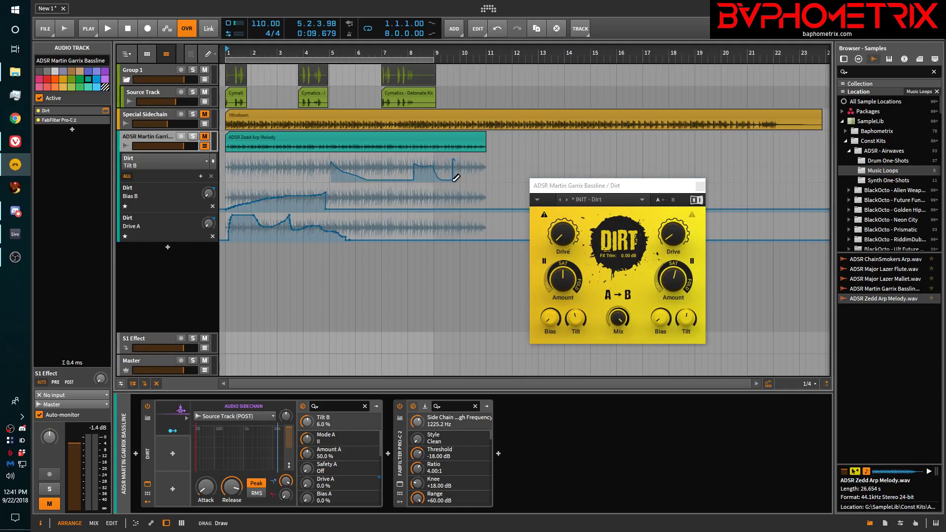
left_click(126, 178)
left_click(127, 178)
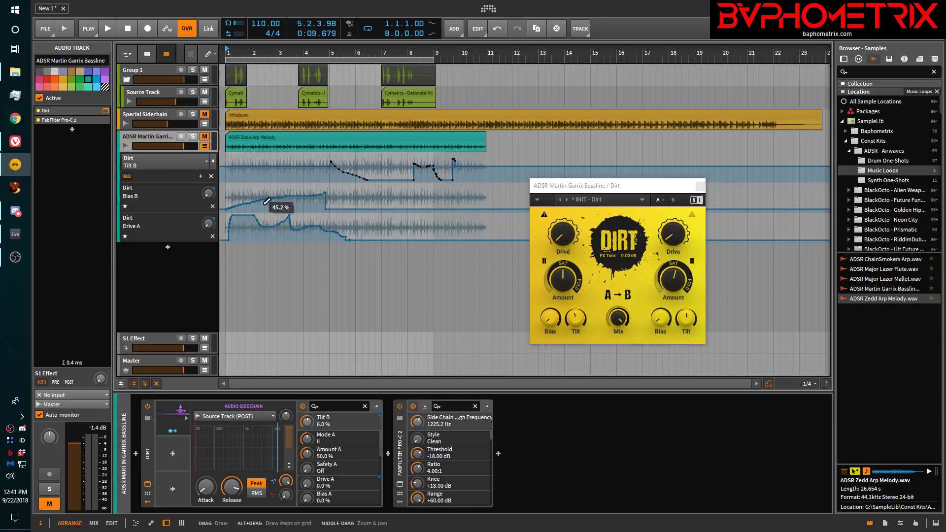
left_click(127, 176)
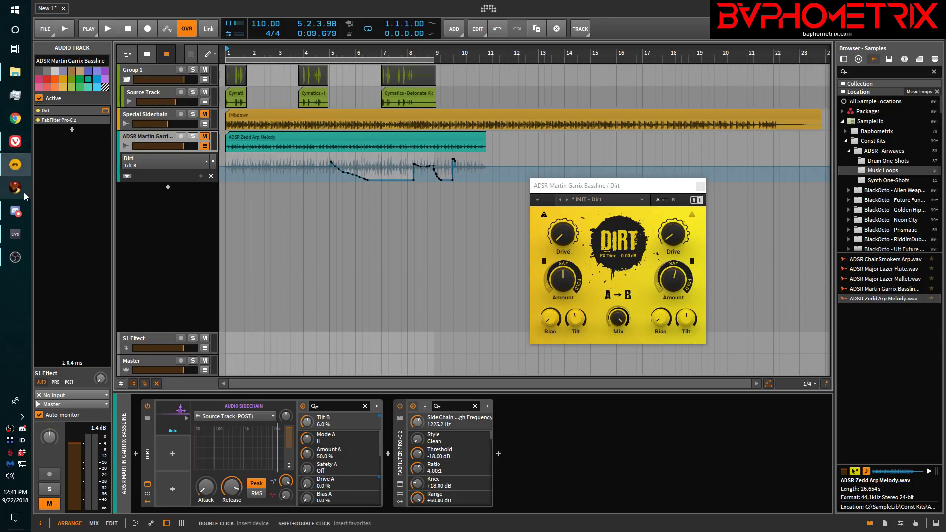
- Switch to Ableton Live, unfold the CREAMY track to compare it with and without automation lanes, and fold it back up
left_click(22, 235)
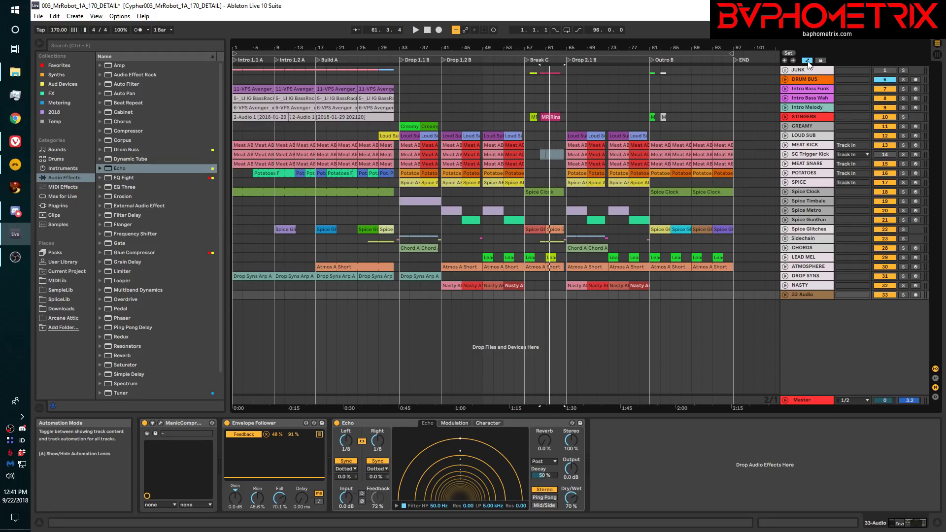
left_click(785, 127)
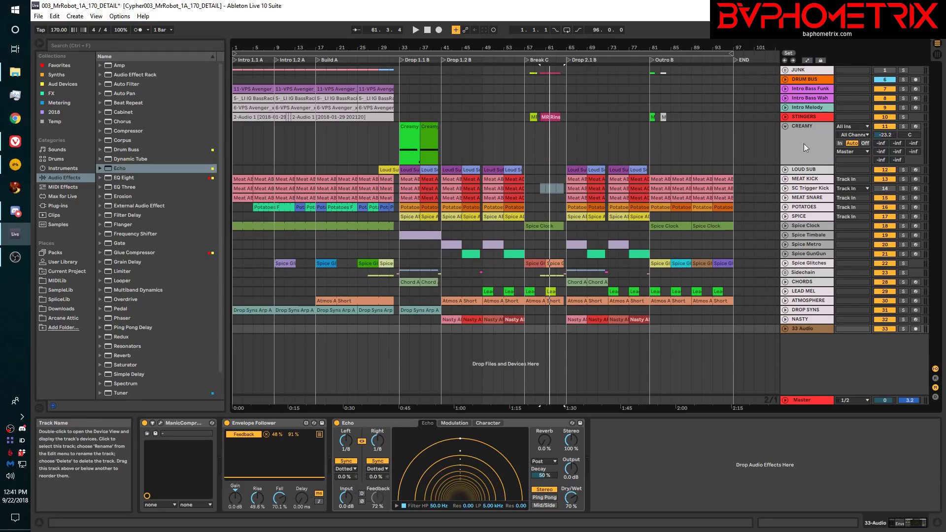
left_click(807, 60)
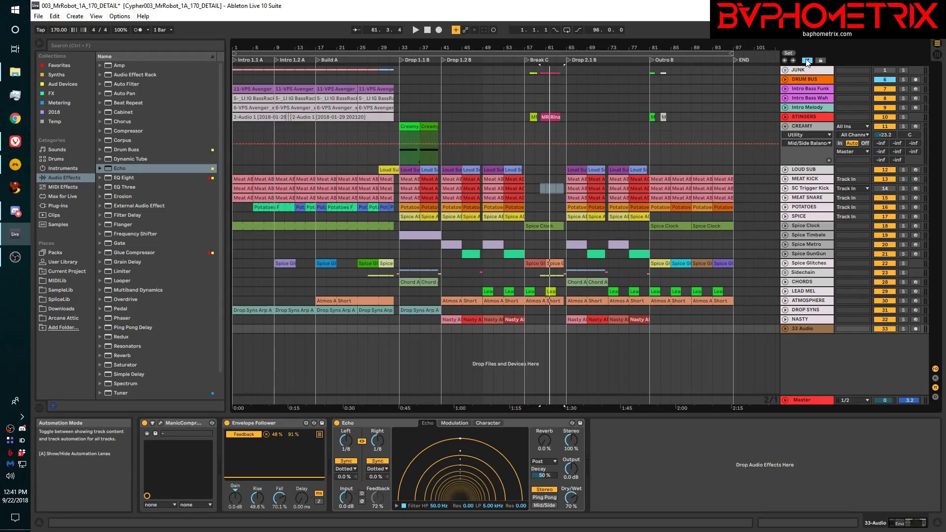
left_click(807, 60)
left_click(808, 61)
left_click(807, 60)
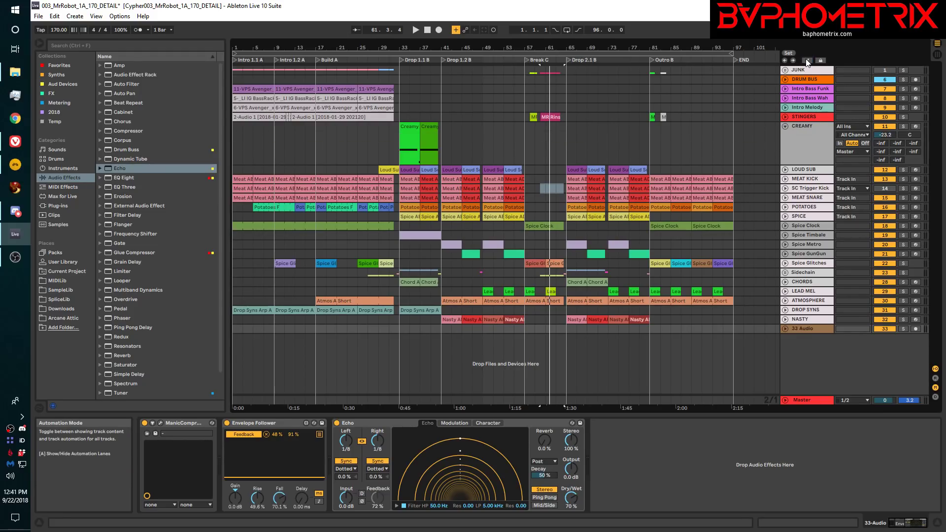
left_click(786, 126)
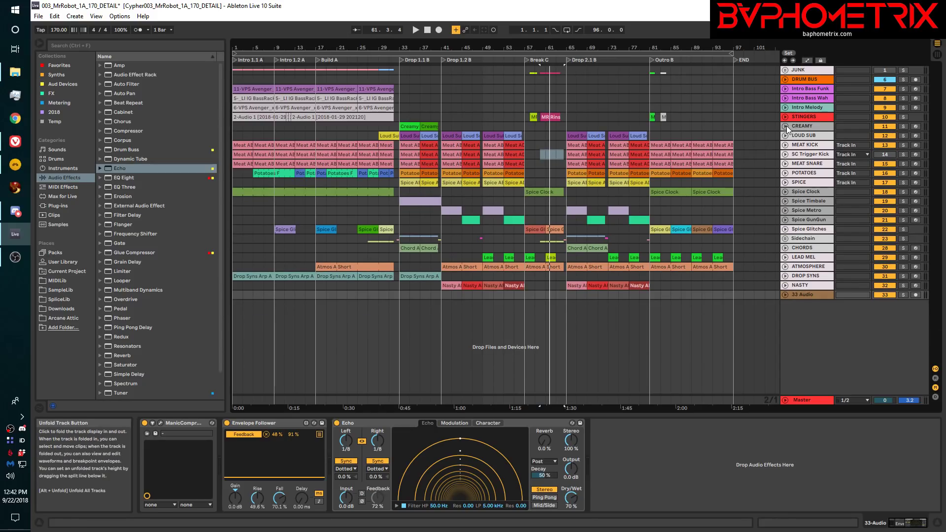
- Unfold all tracks with their automation lanes shown and examine the automation throughout the arrangement
left_click(785, 126, "alt")
scroll(807, 147, "down", 5)
scroll(807, 147, "up", 3)
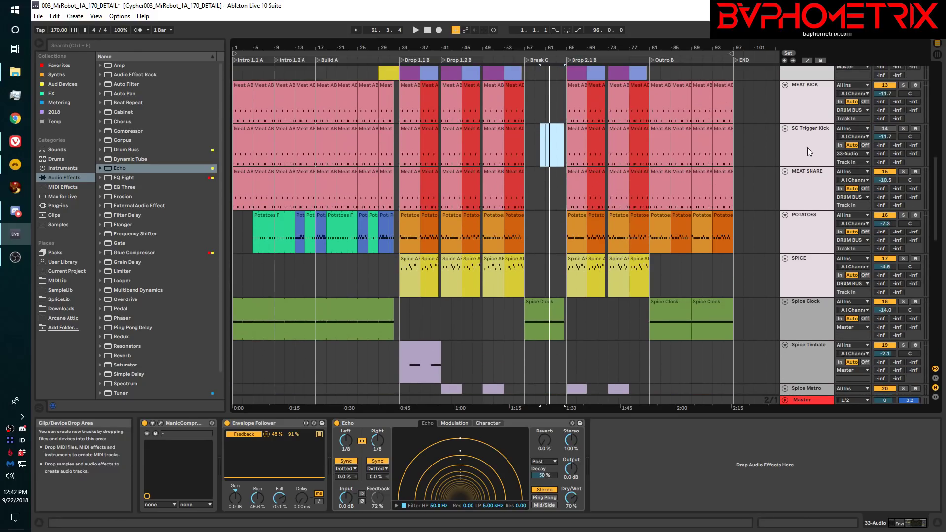
left_click(808, 60)
scroll(756, 156, "down", 1)
scroll(756, 156, "up", 3)
scroll(756, 157, "up", 5)
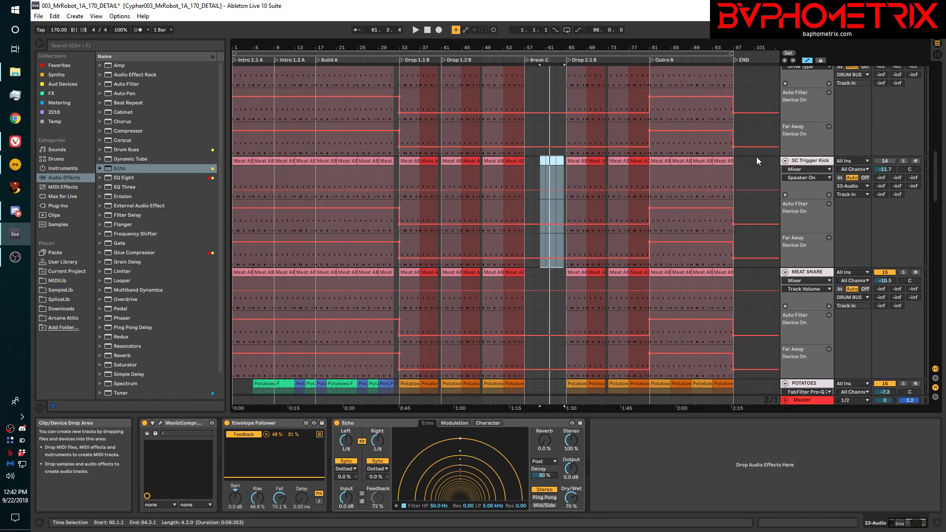
scroll(756, 157, "up", 6)
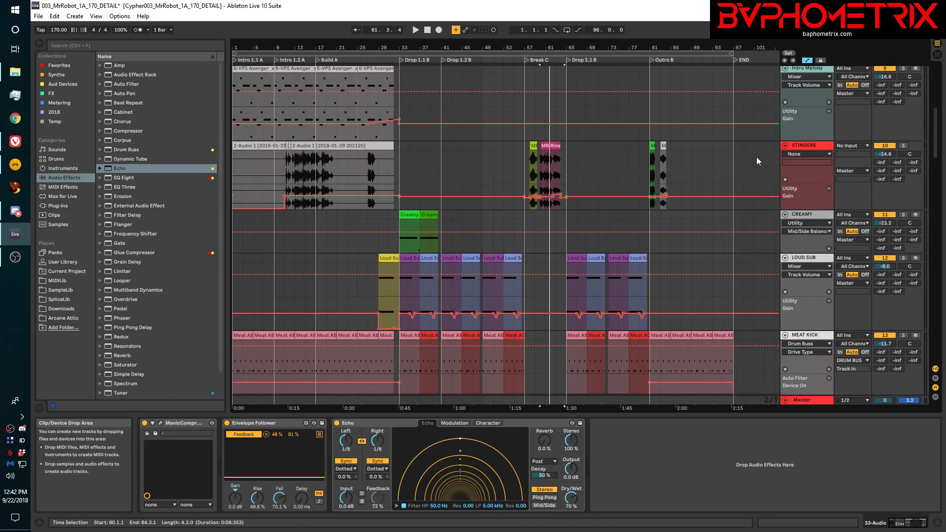
scroll(757, 158, "down", 6)
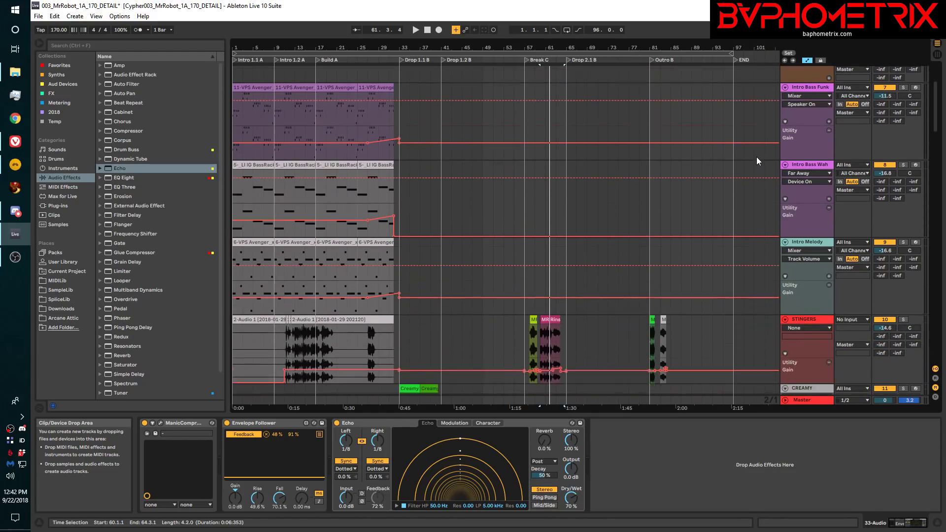
- Examine the automation lanes from the intro tracks down to the Spice tracks and select the Spice Clock track
scroll(757, 158, "down", 8)
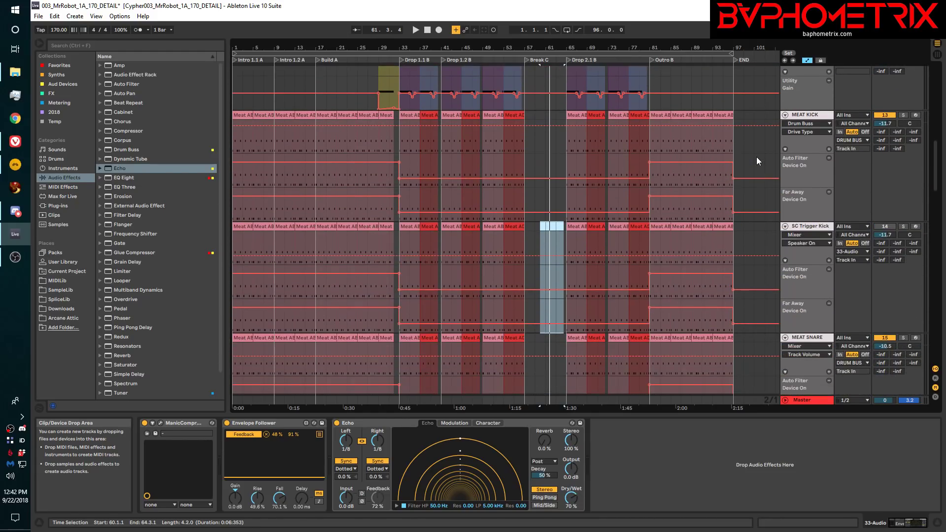
scroll(756, 161, "down", 2)
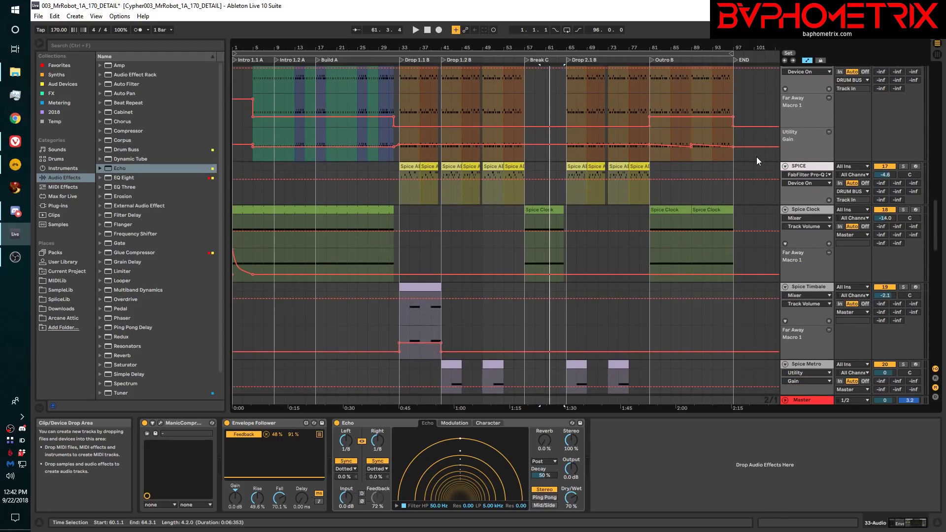
scroll(756, 156, "up", 1)
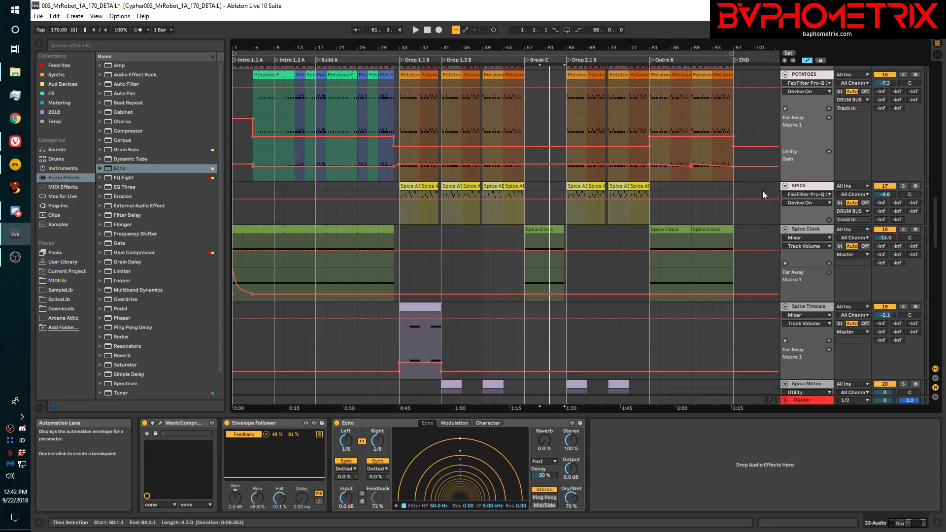
scroll(762, 191, "down", 3)
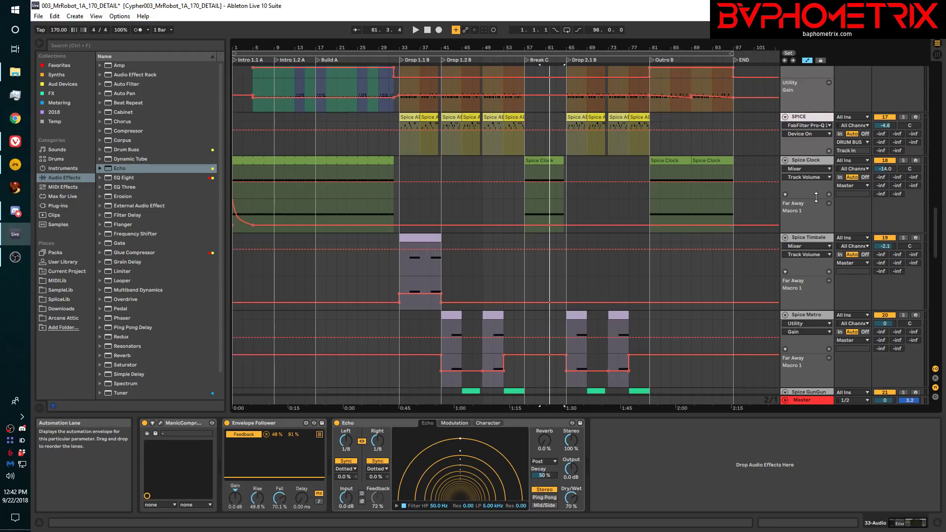
left_click(799, 162)
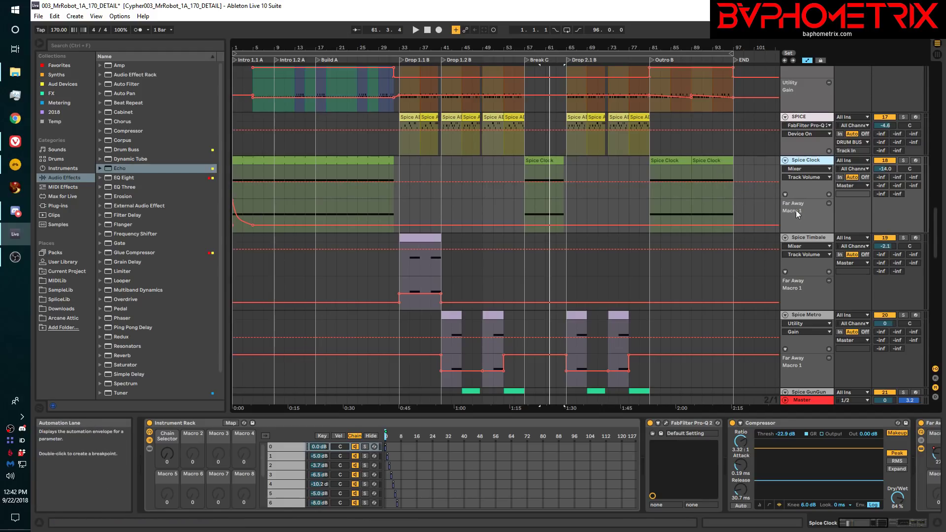
- Compare the automation lanes of the Spice tracks with those of the lead, atmosphere, drop synth and drum tracks
scroll(736, 230, "down", 10)
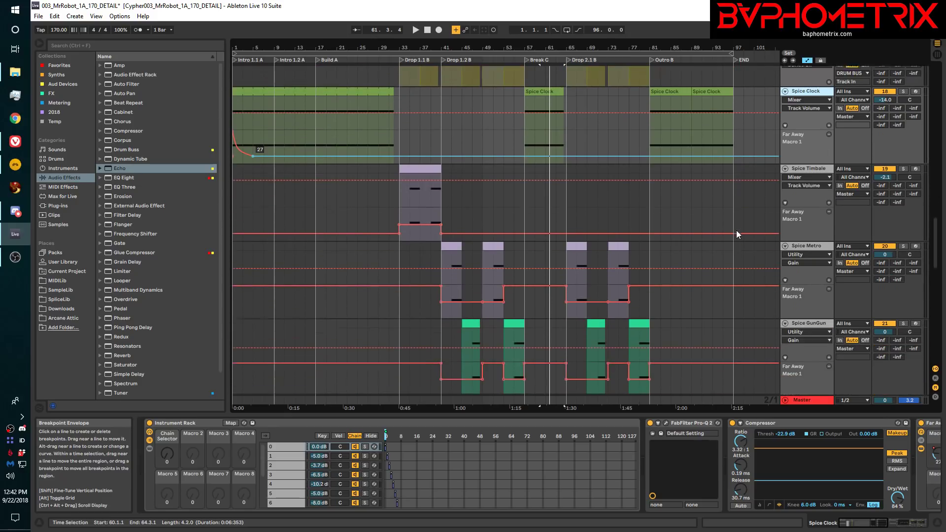
scroll(736, 229, "down", 15)
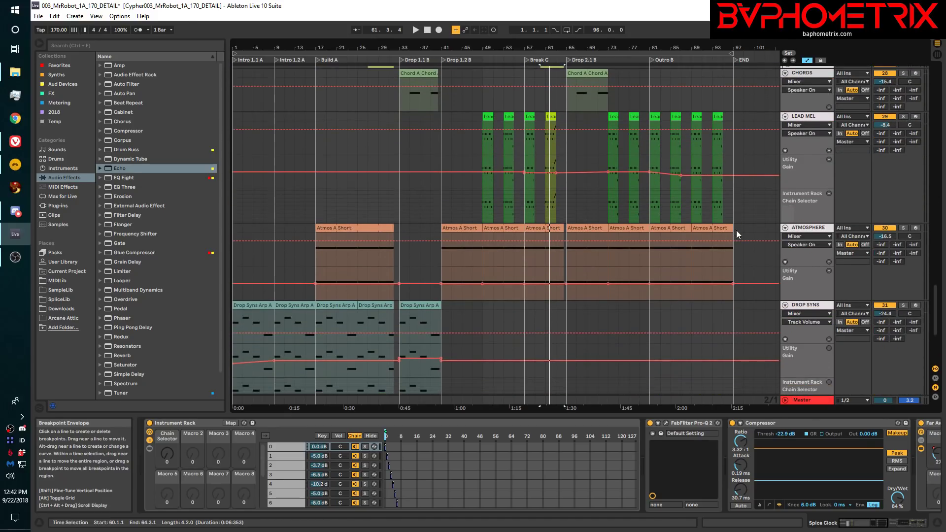
scroll(736, 230, "up", 10)
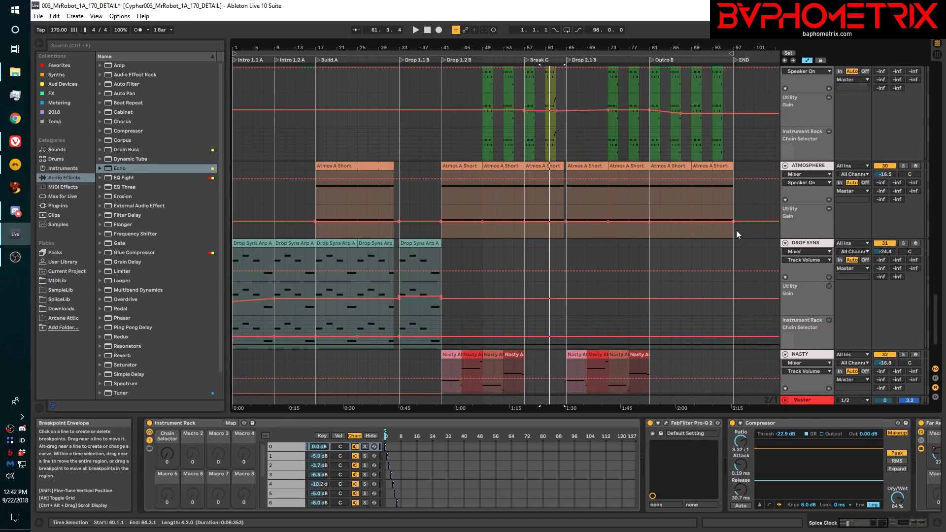
scroll(736, 230, "up", 9)
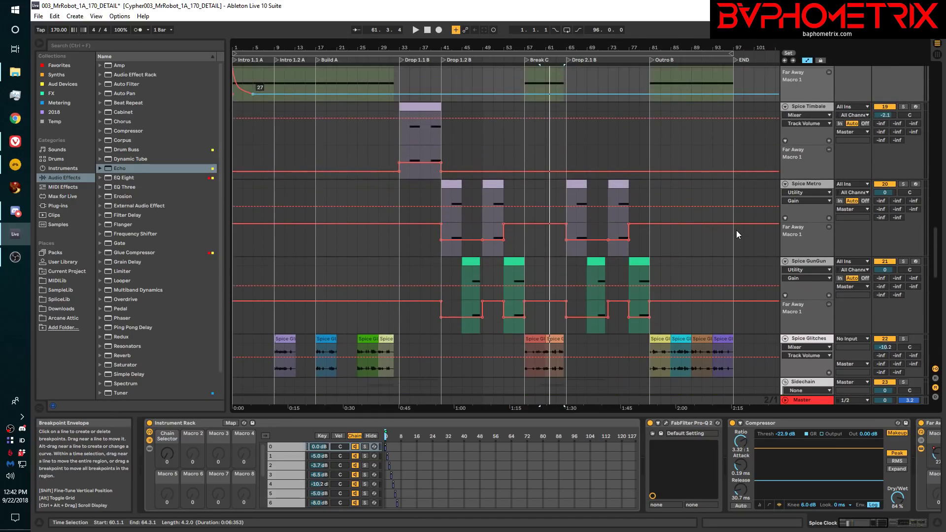
scroll(737, 234, "down", 3)
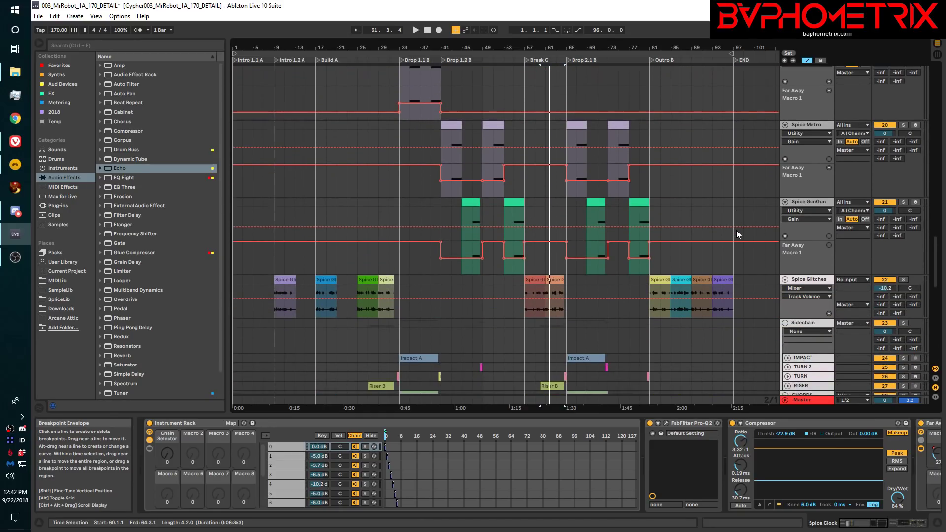
scroll(737, 230, "down", 2)
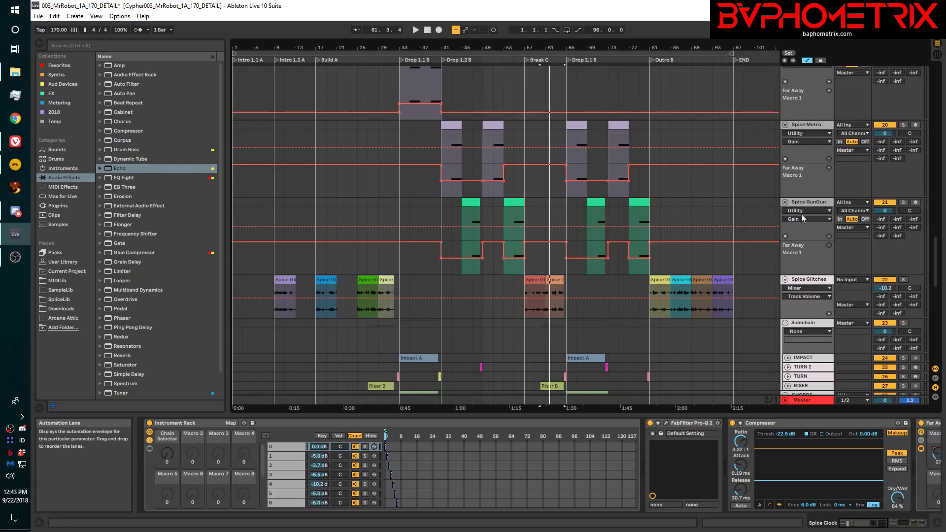
scroll(803, 312, "up", 5)
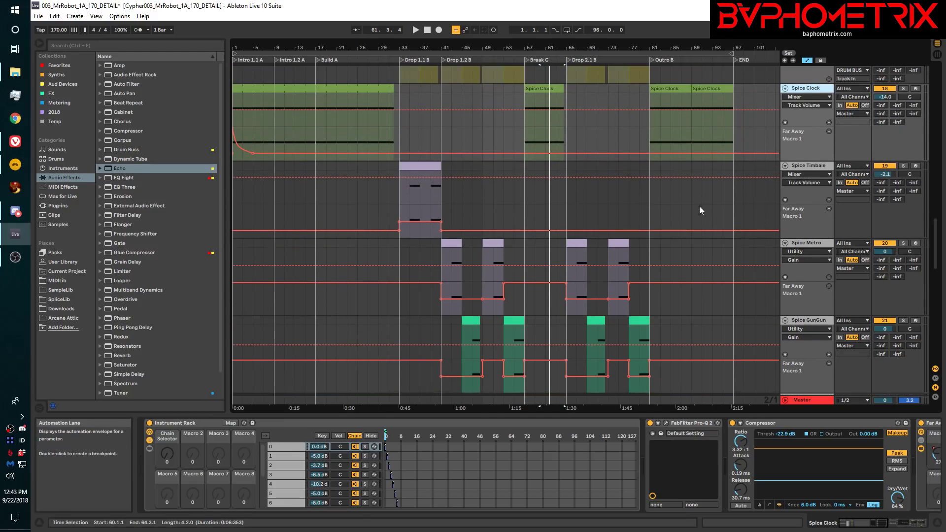
scroll(773, 326, "down", 1)
scroll(773, 327, "up", 3)
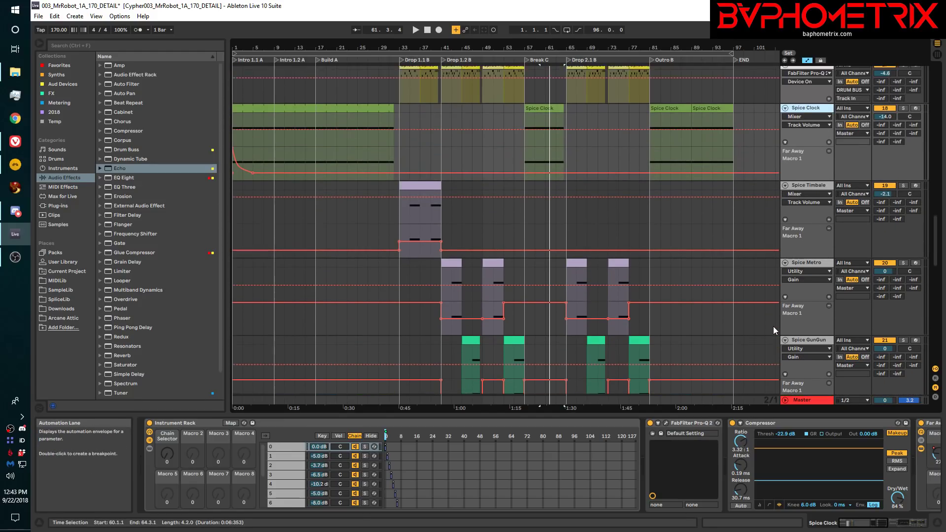
scroll(773, 326, "up", 5)
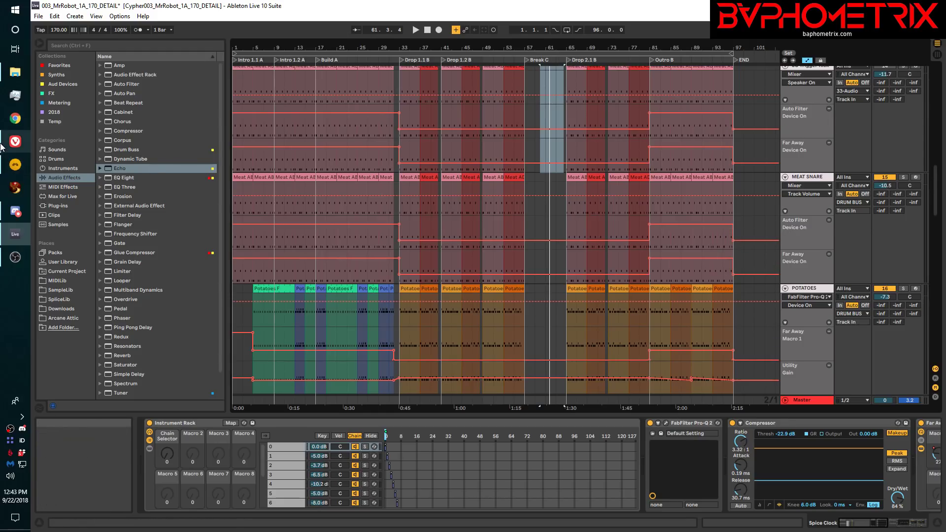
- Switch to Bitwig, close the Dirt plug-in window, and show all automation lanes of the ADSR Martin Garrix Bassline track before hiding them
left_click(15, 167)
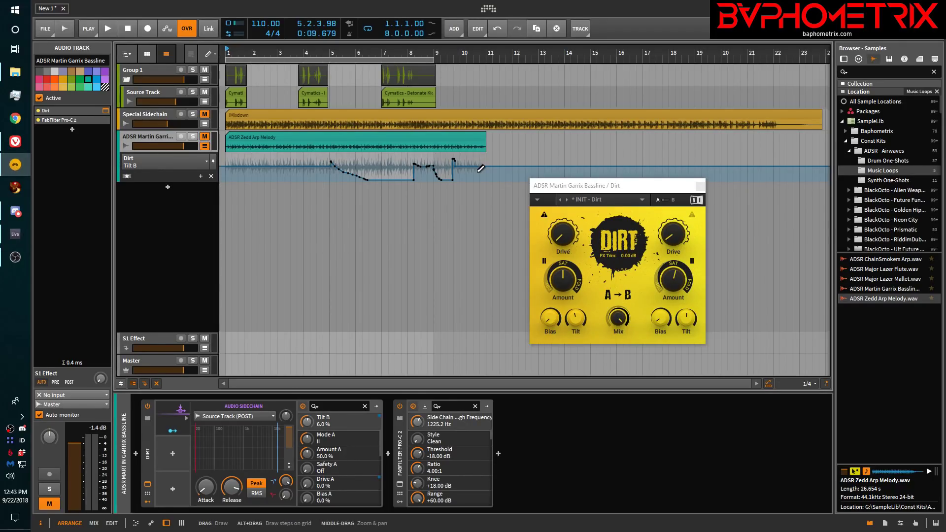
left_click(700, 186)
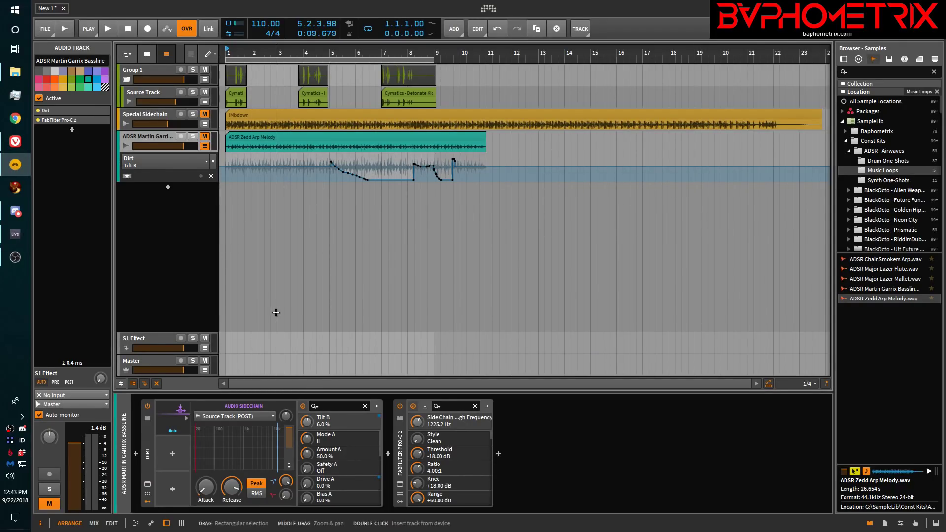
left_click(126, 176)
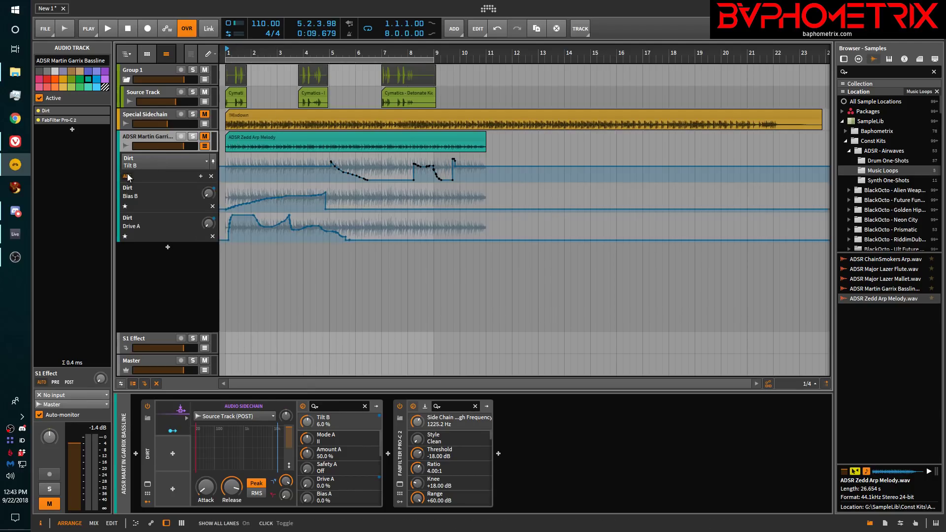
left_click(205, 146)
- Show the Special Sidechain track's automation, draw Mute automation from about bar 1.8 to bar 6.7, and check the list of automatable parameters
left_click(206, 123)
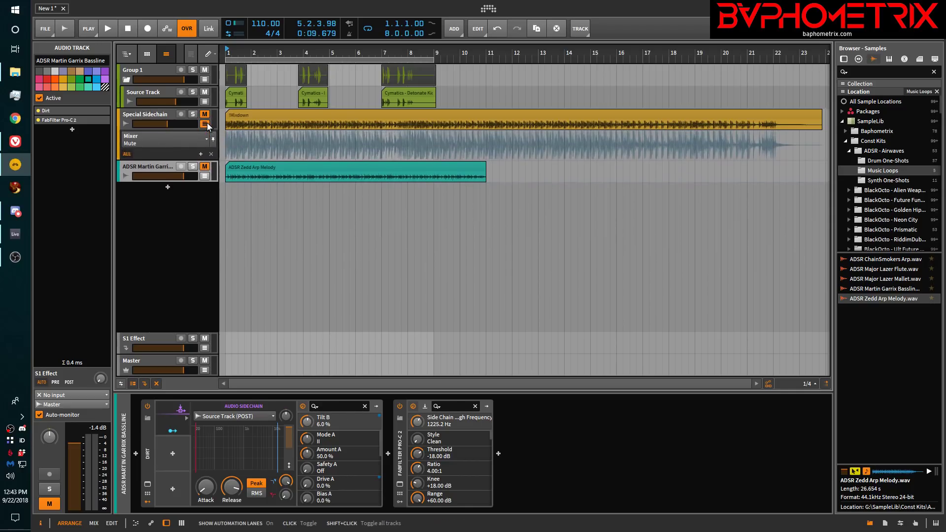
mouse_move(247, 133)
left_mouse_down()
mouse_move(315, 157)
mouse_move(379, 148)
mouse_move(388, 130)
left_mouse_up()
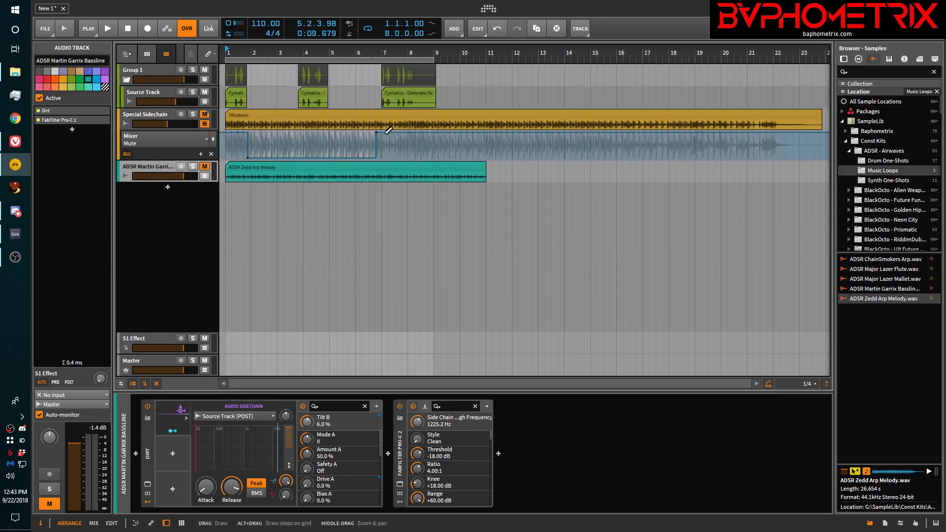
left_click(207, 141)
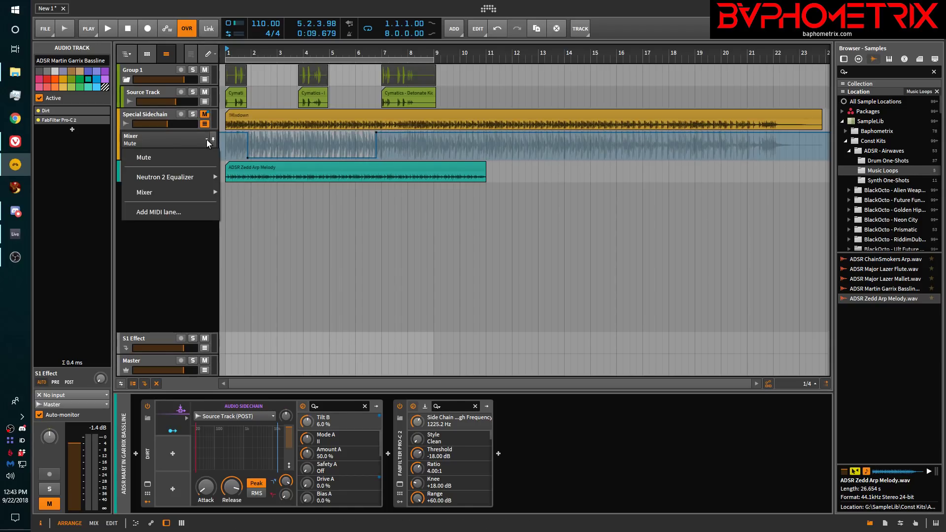
left_click(207, 140)
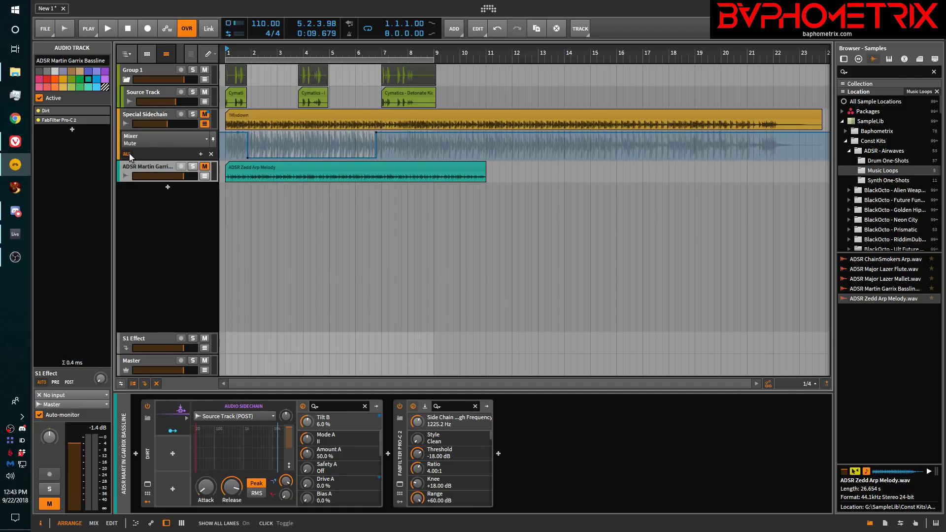
- Show the Neutron 2 Equalizer's parameters on the Special Sidechain track and draw a Pan automation curve from about bar 4.7 to bar 15.5
left_click(150, 114)
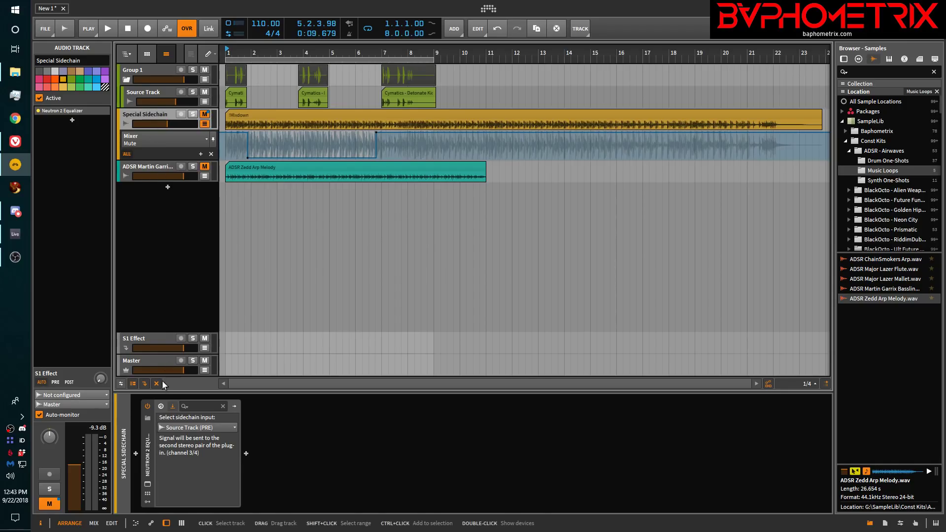
left_click(161, 407)
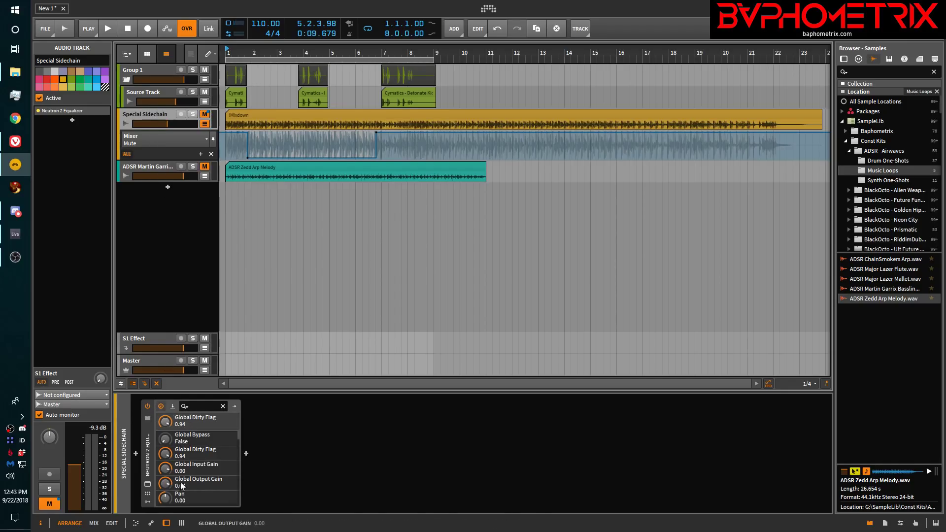
left_click(164, 497)
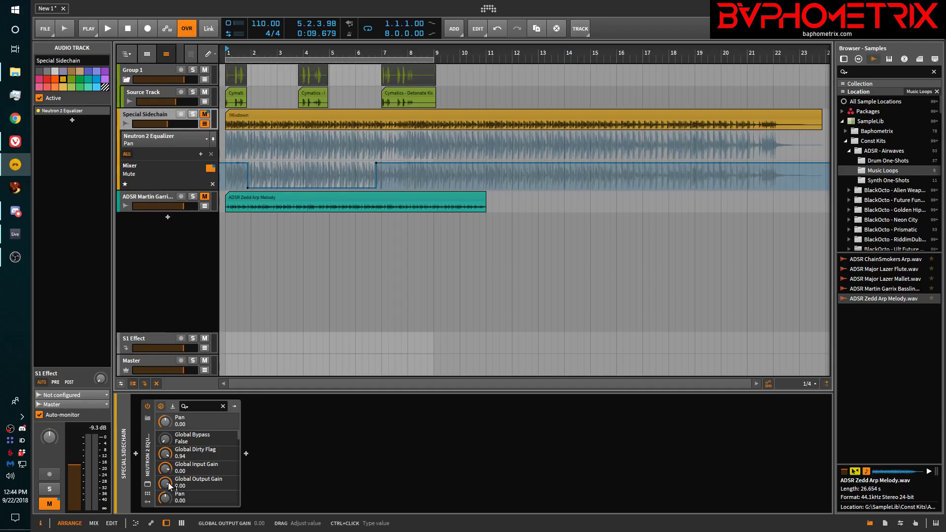
left_click_drag(324, 146, 607, 147)
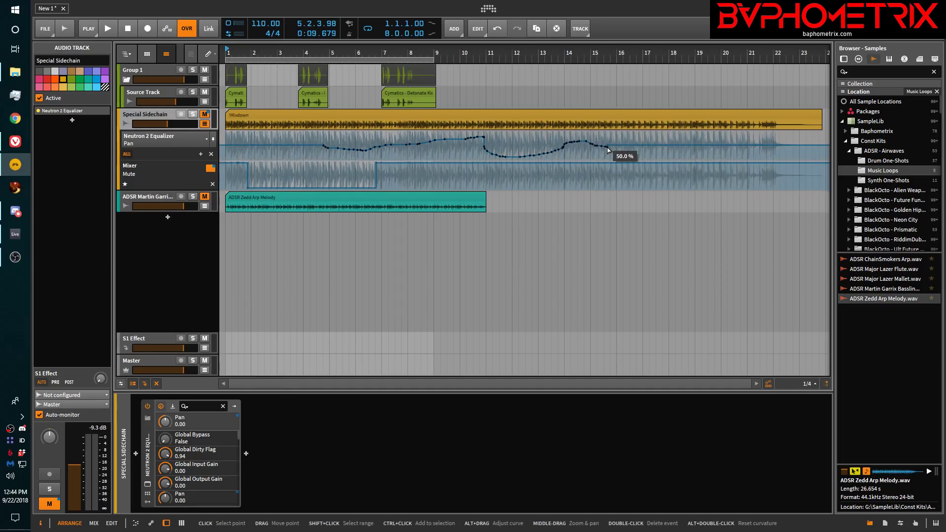
- Set the equalizer's EQ LS Gain to 14.55 and draw its automation curve from about bar 4.7 to bar 7.8
scroll(209, 448, "down", 5)
scroll(209, 448, "down", 3)
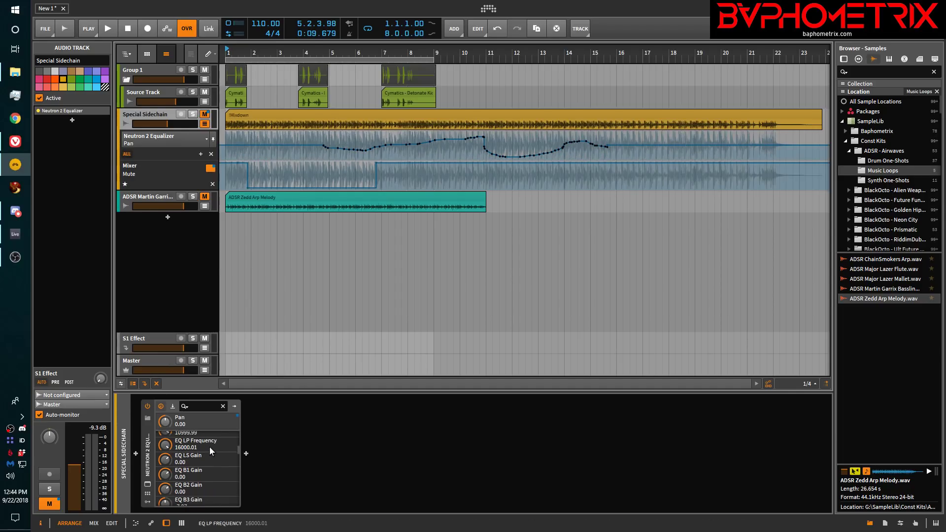
left_click(167, 472)
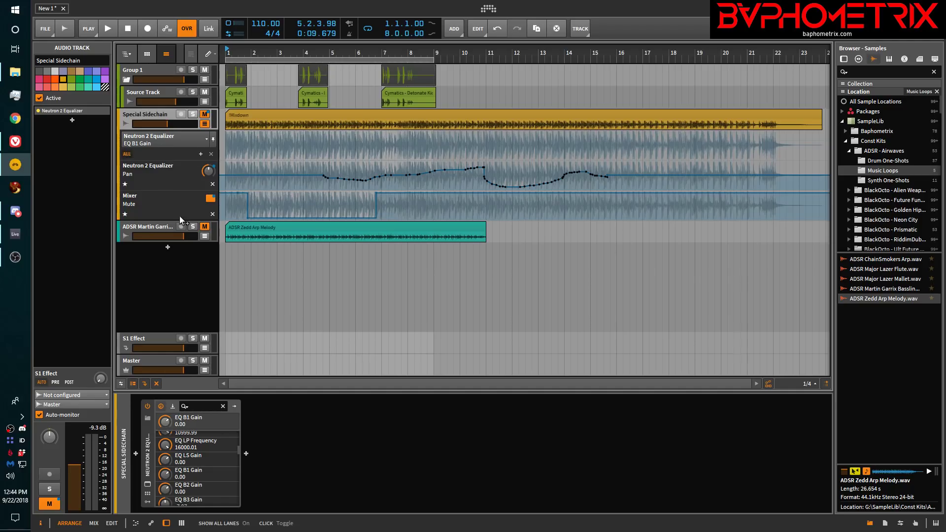
left_click_drag(169, 464, 169, 444)
left_click_drag(326, 143, 404, 152)
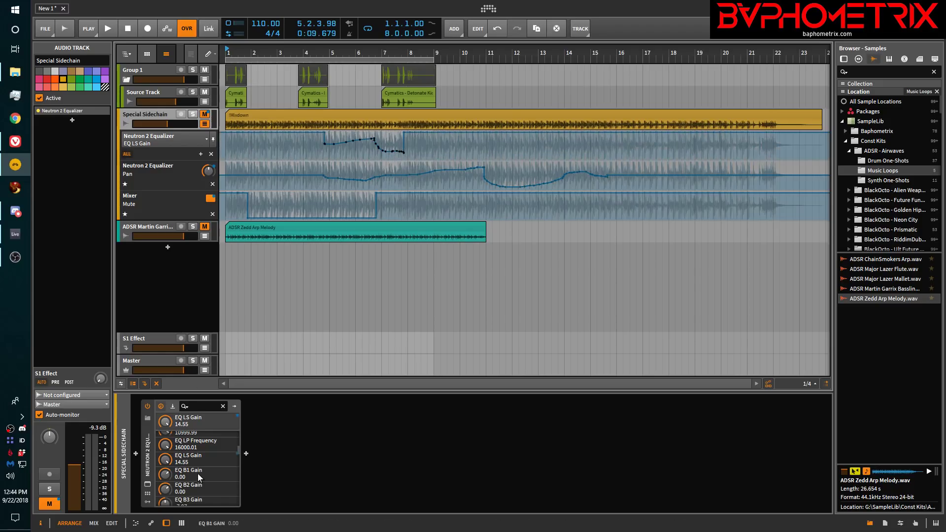
- Pick the equalizer's EQ B7 Threshold parameter and draw its automation curve from about bar 1.3 to bar 6.3
scroll(197, 474, "down", 10)
left_click(184, 474)
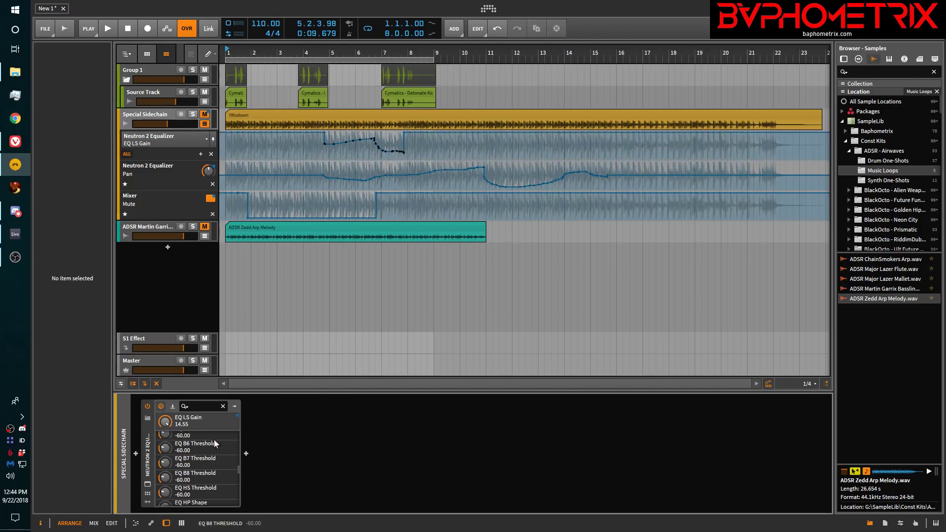
left_click(164, 464)
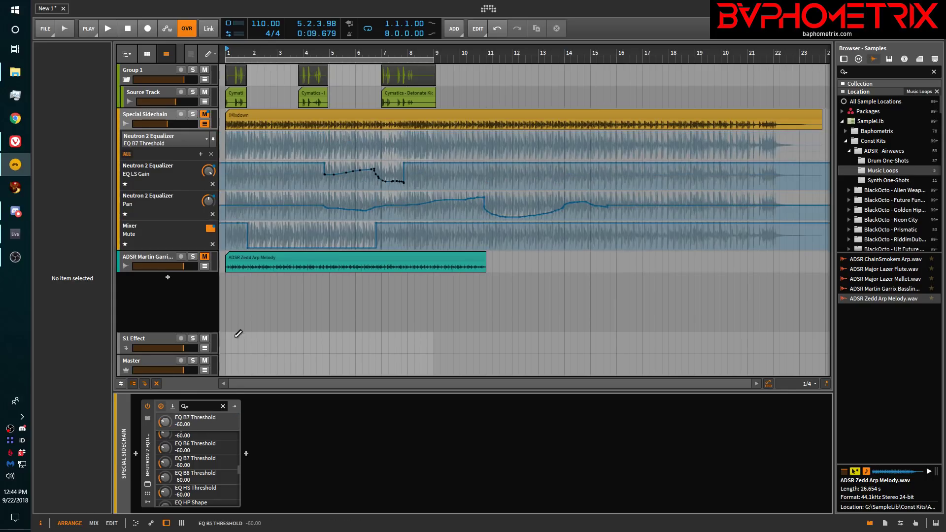
left_click_drag(236, 150, 365, 147)
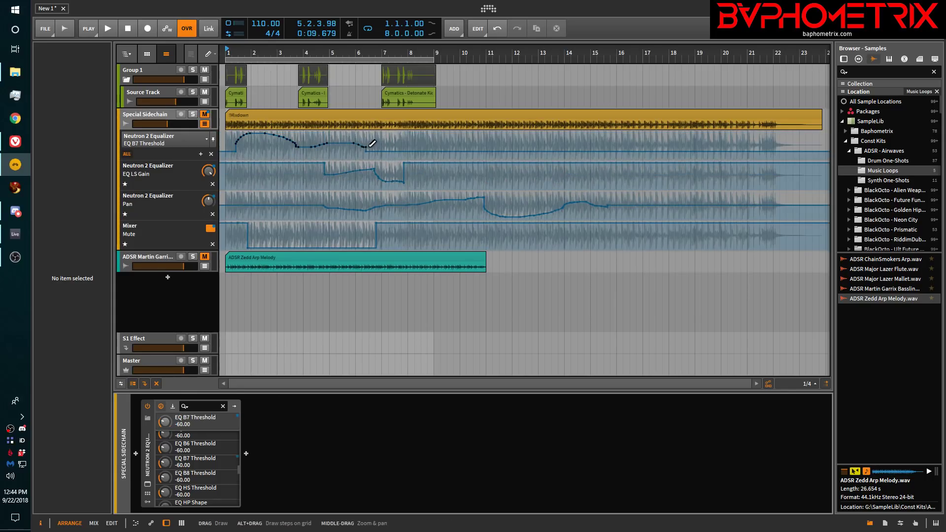
- Show the bassline track's automation lanes to compare them with the Special Sidechain lanes, and hide the automation of both tracks
left_click(205, 266)
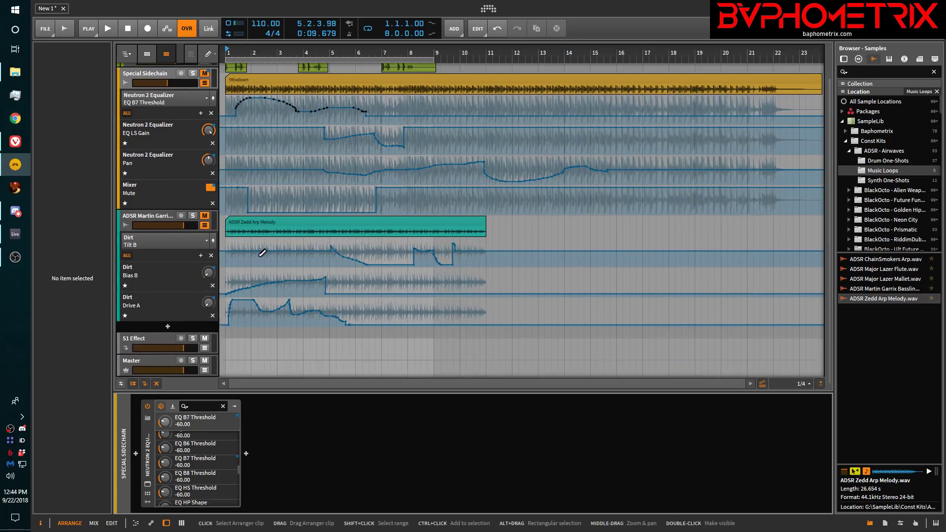
scroll(259, 256, "down", 2)
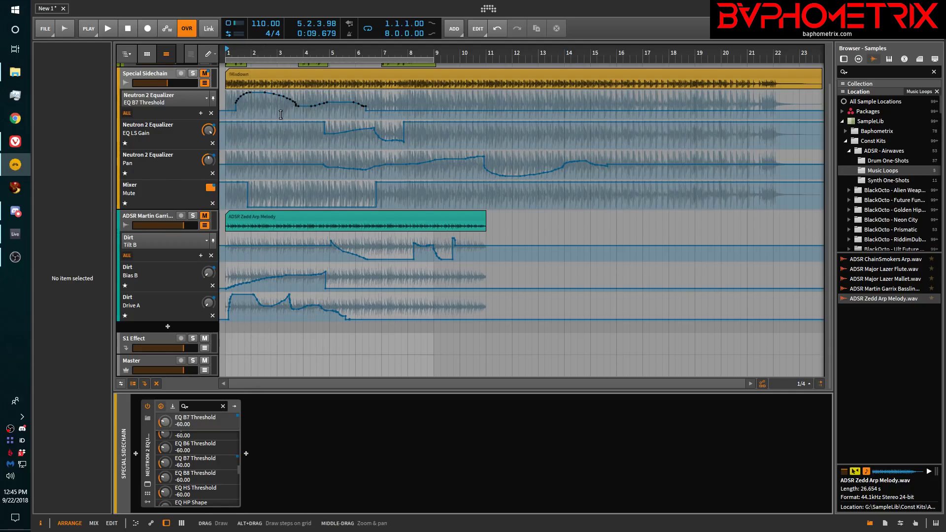
scroll(282, 115, "up", 2)
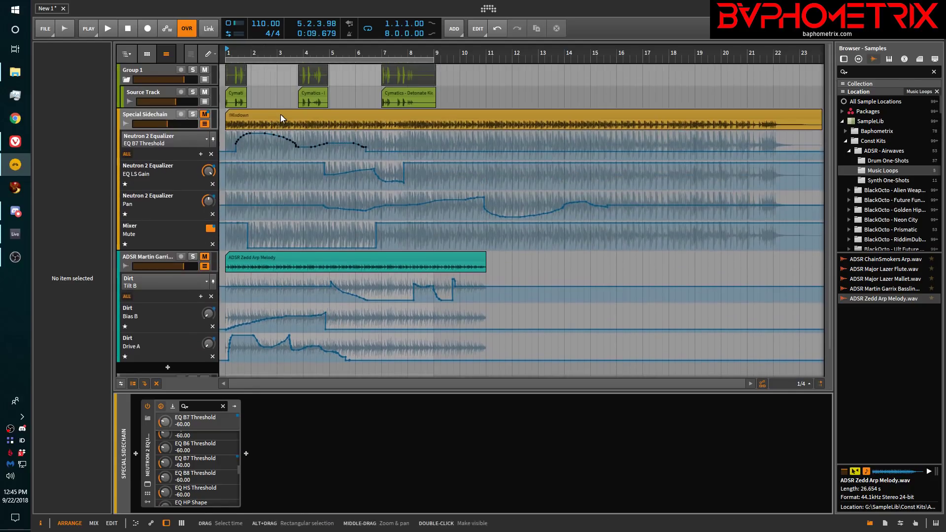
left_click(205, 124)
left_click(205, 146)
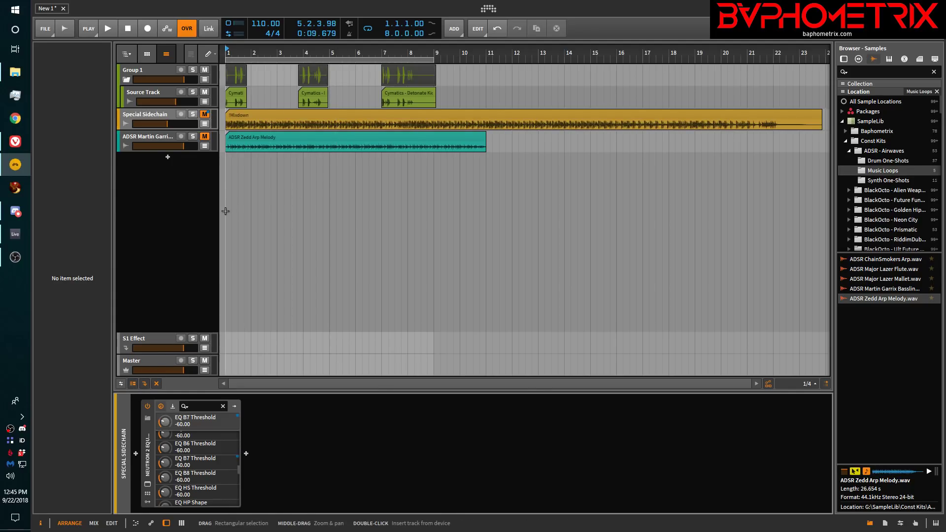
- Switch the arranger tracks to the small track height and toggle the automation editor panel on and off
left_click(133, 385)
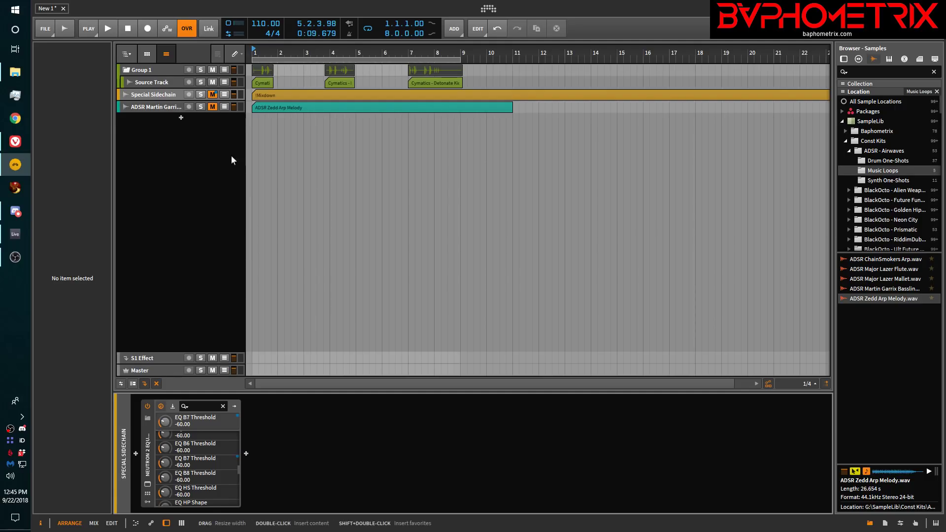
key("a")
key("a")
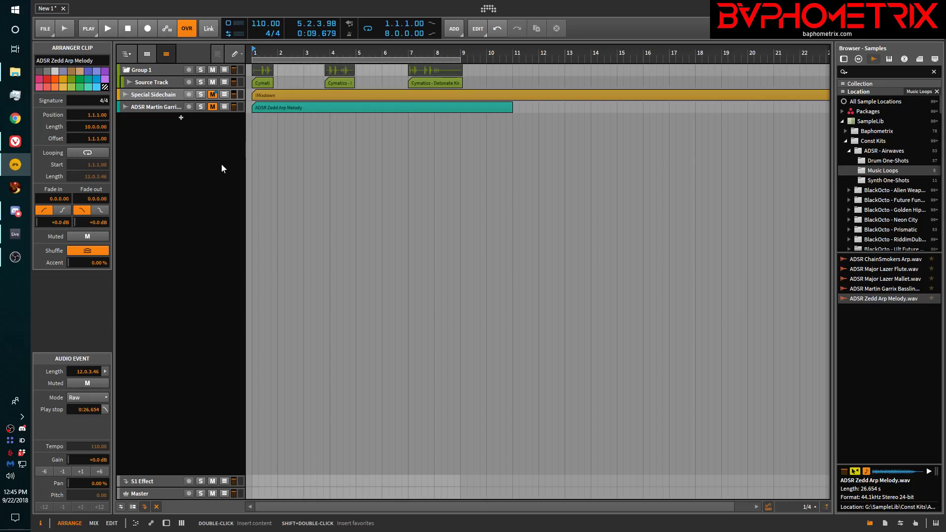
- Filter the keyboard shortcut settings for "autom" to look up the automation display shortcuts, and close the settings
left_click(489, 9)
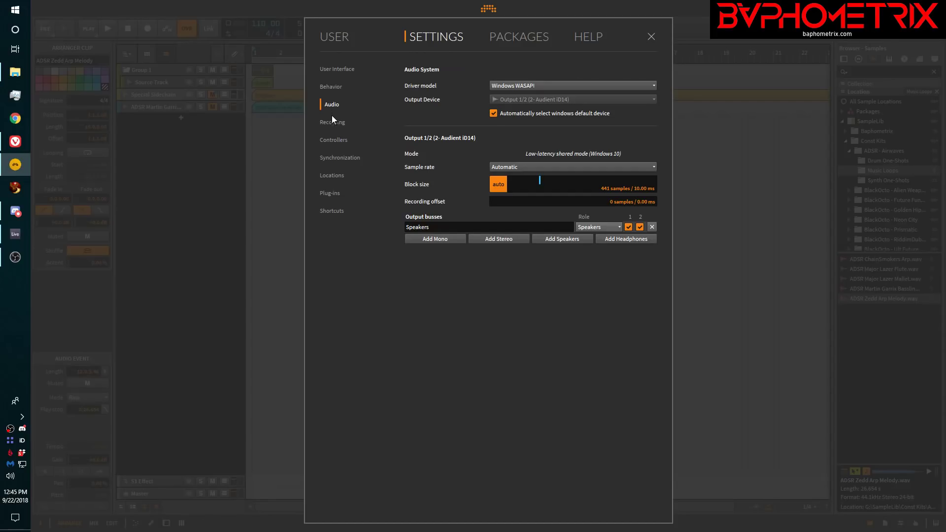
left_click(333, 211)
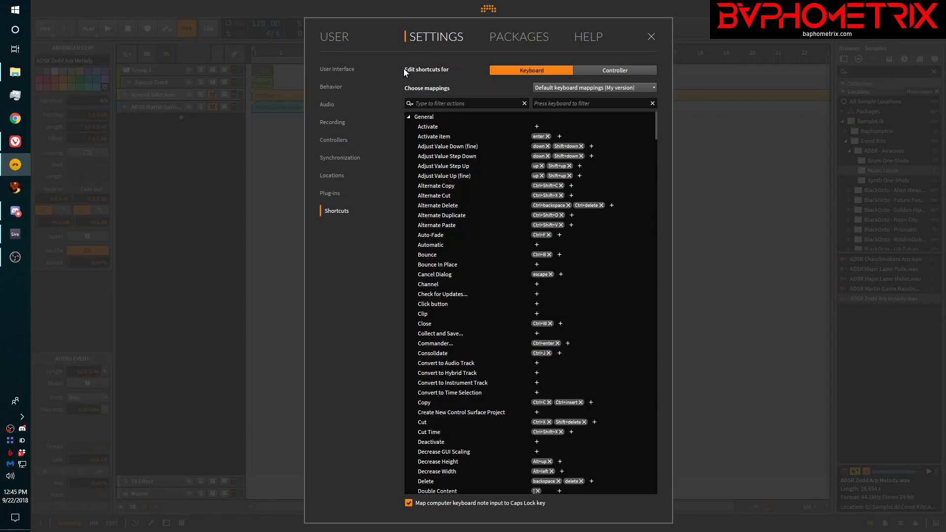
type("autom")
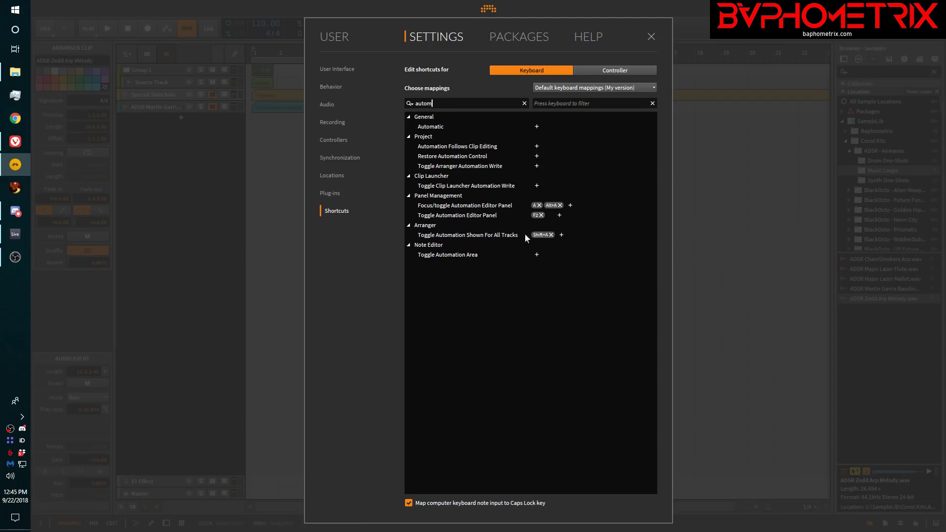
left_click(488, 9)
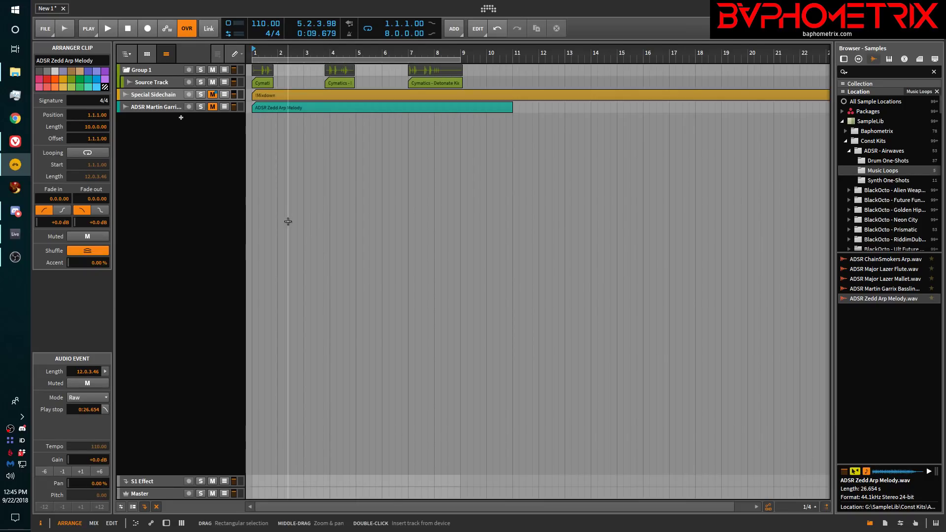
- Show and hide the automation lanes of all tracks twice at the small track height
key("shift+a")
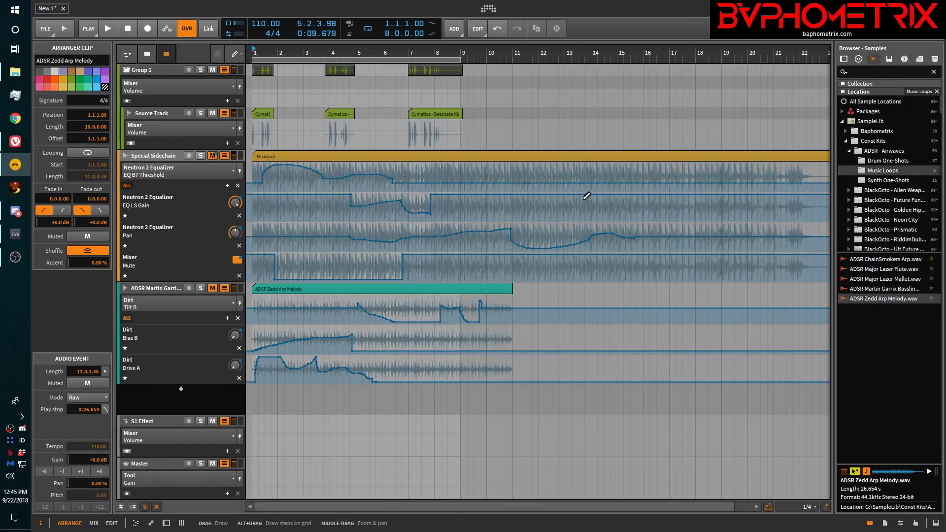
key("shift+a")
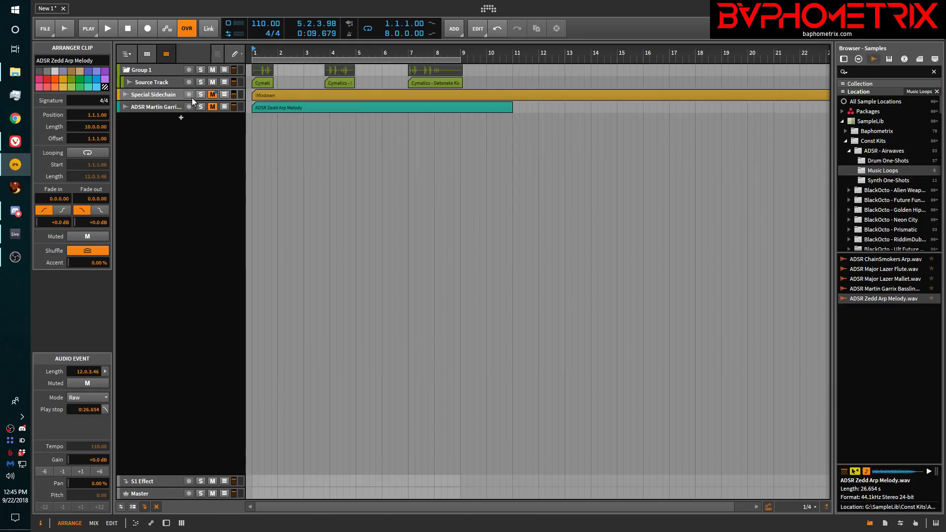
key("shift+a")
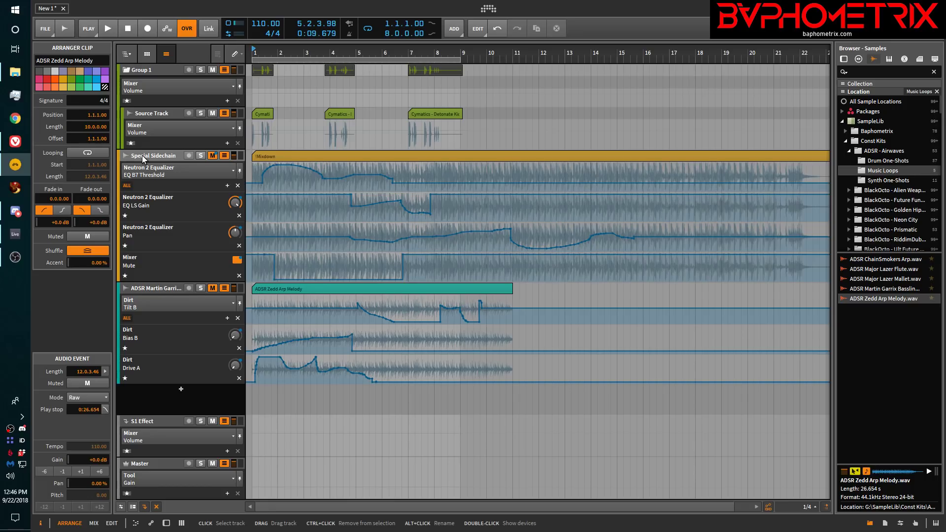
key("shift+a")
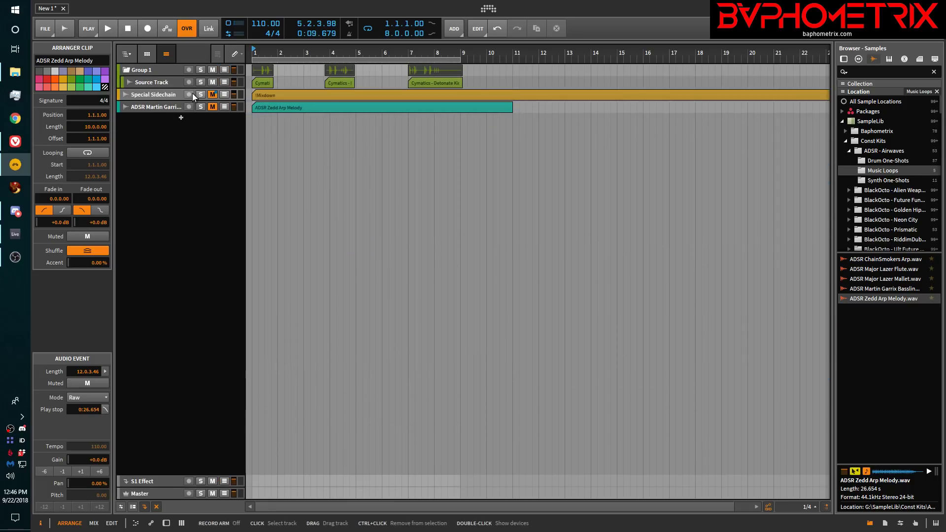
- Switch to the large track height and show and hide all tracks' automation lanes once for comparison
left_click(133, 508)
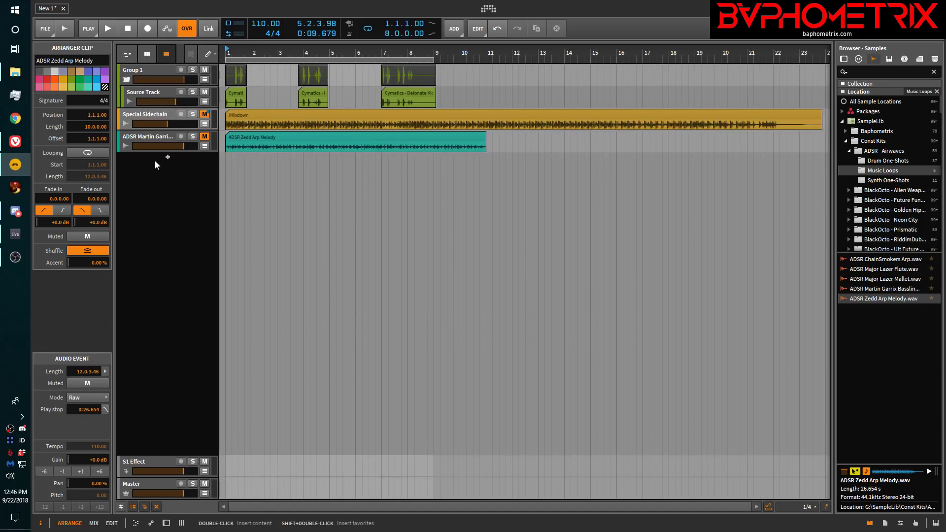
key("shift+a")
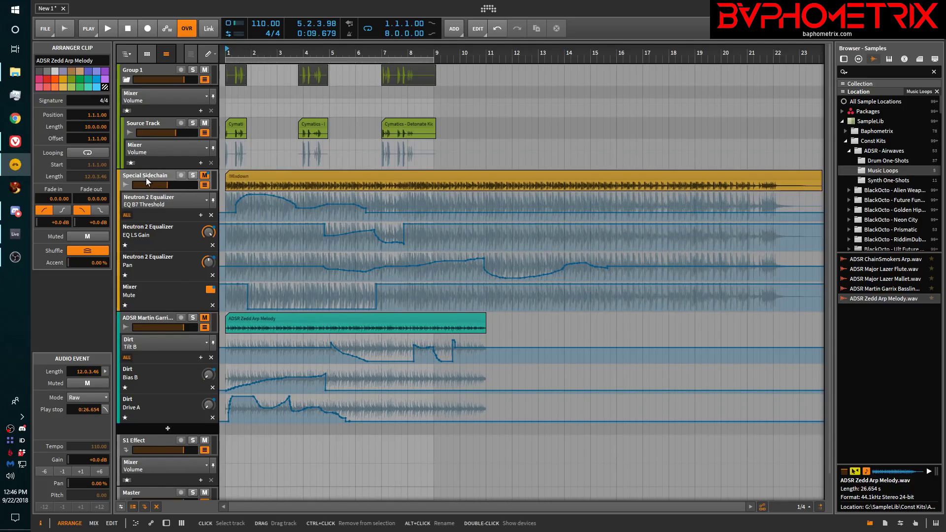
key("shift+a")
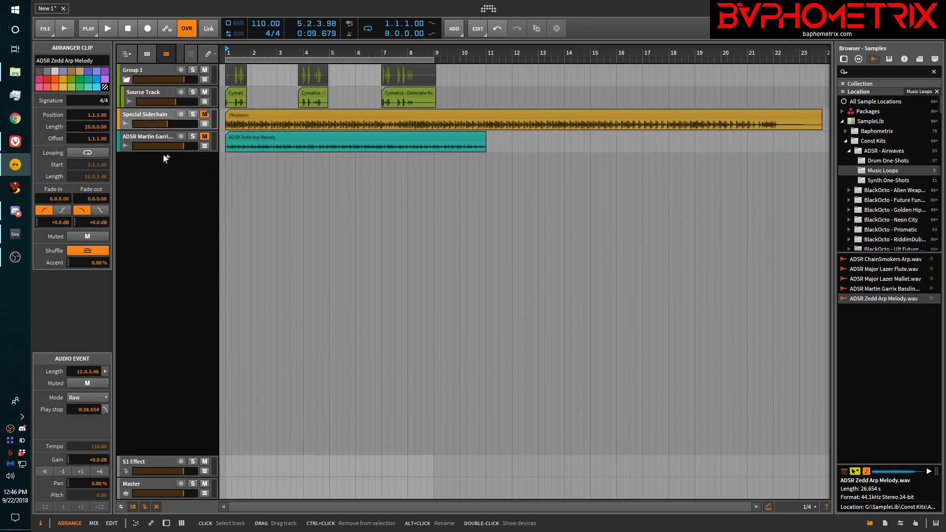
- Return to the small track height with all tracks' automation lanes shown, comparing them with the large track height
left_click(131, 507)
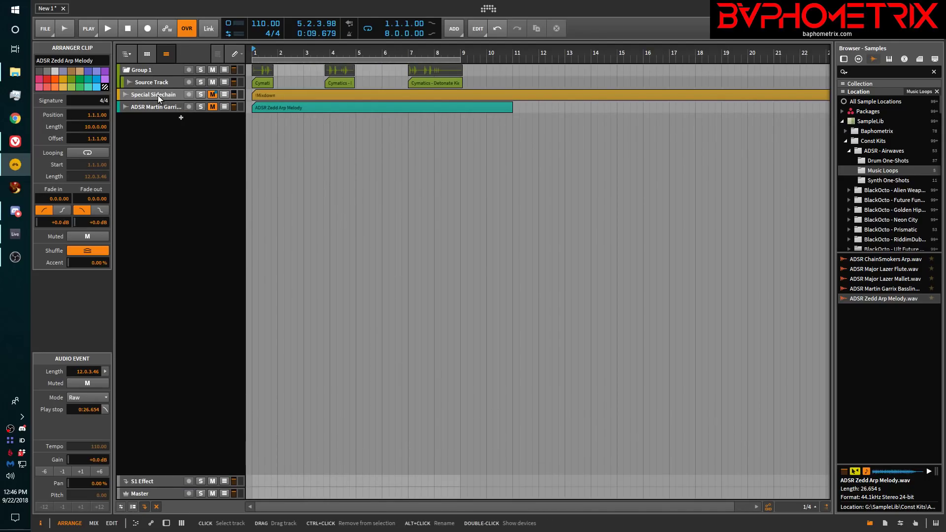
key("alt+a")
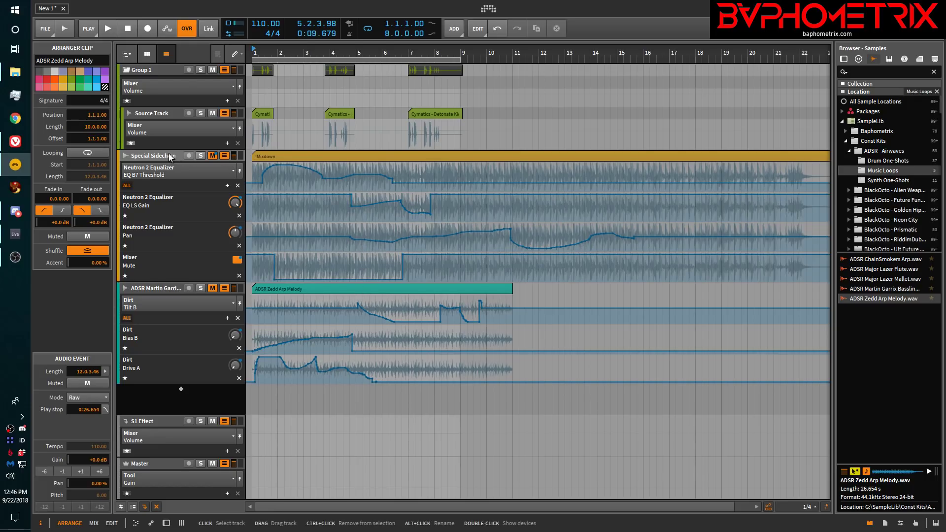
left_click(132, 507)
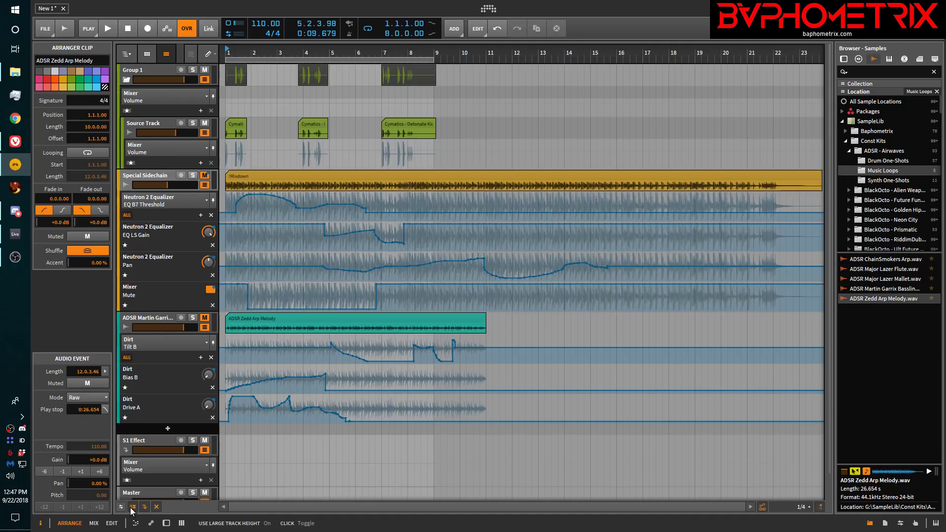
left_click(132, 507)
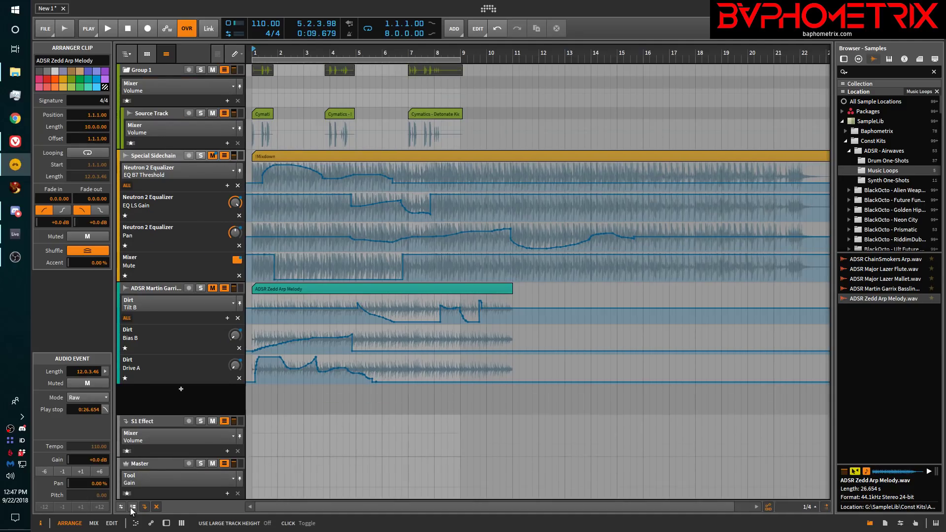
left_click(132, 507)
left_click(132, 507)
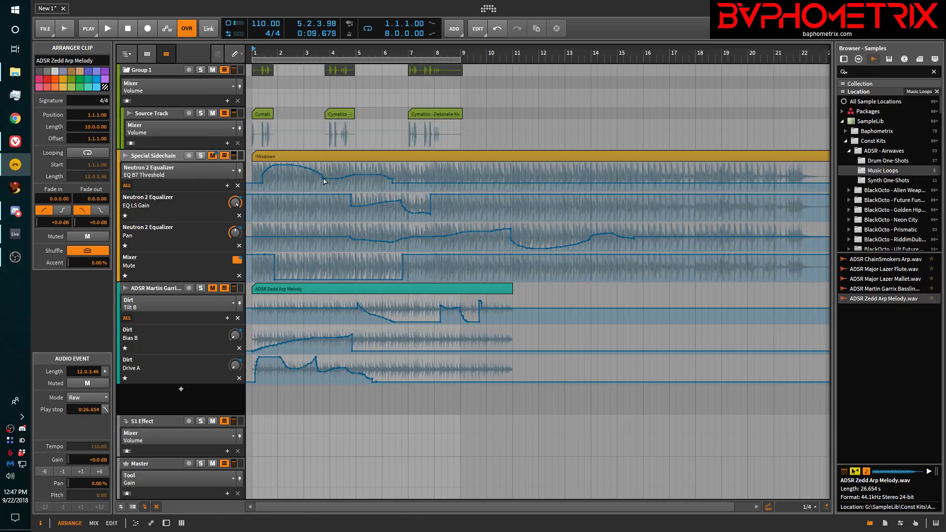
- Show the Special Sidechain track's Neutron 2 Equalizer parameters and pick EQ B1 is Static for its main automation lane
left_click(212, 170)
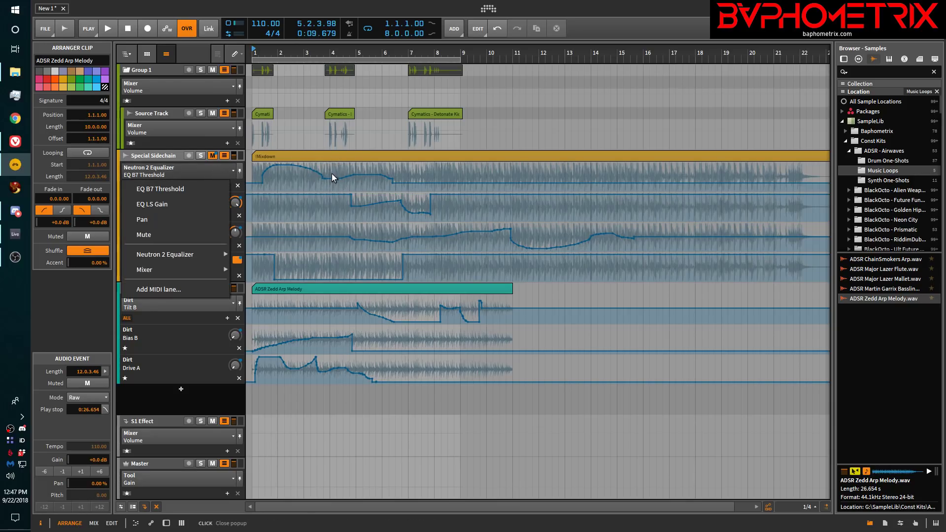
left_click(173, 166)
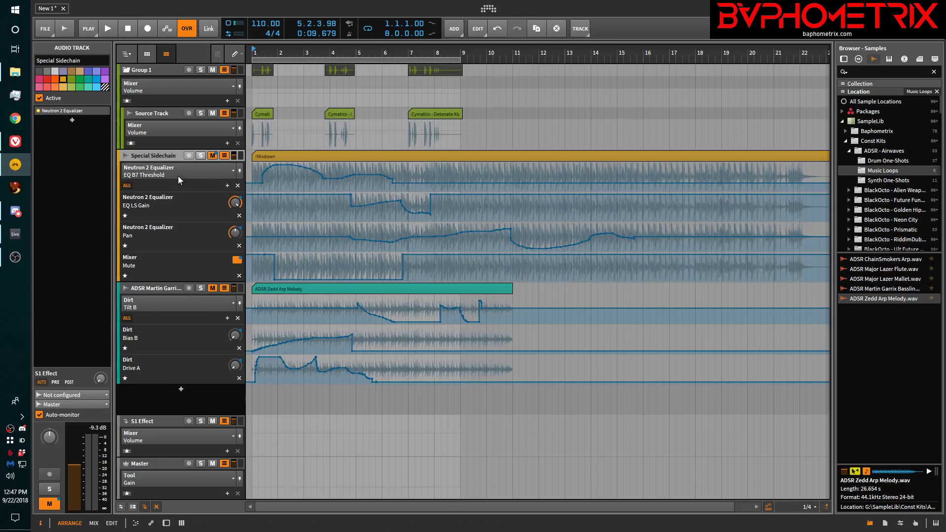
double_click(165, 155)
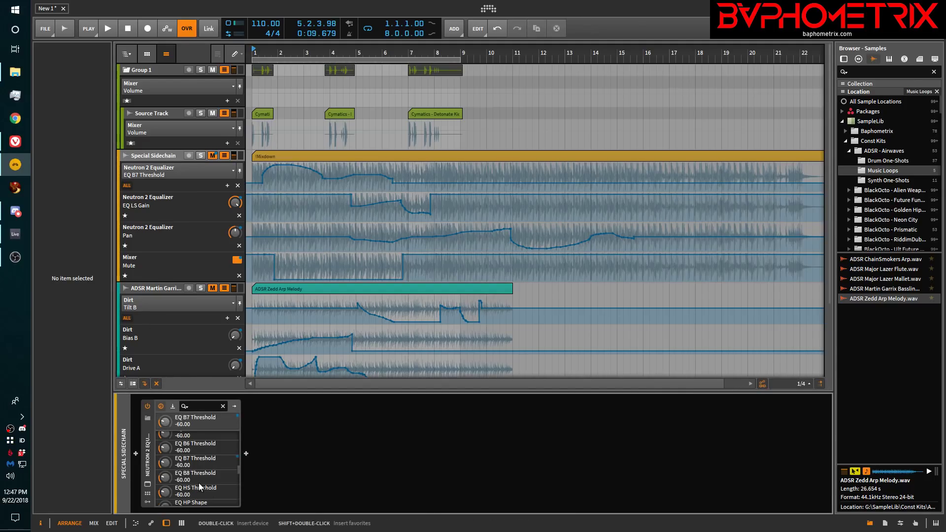
scroll(198, 478, "down", 5)
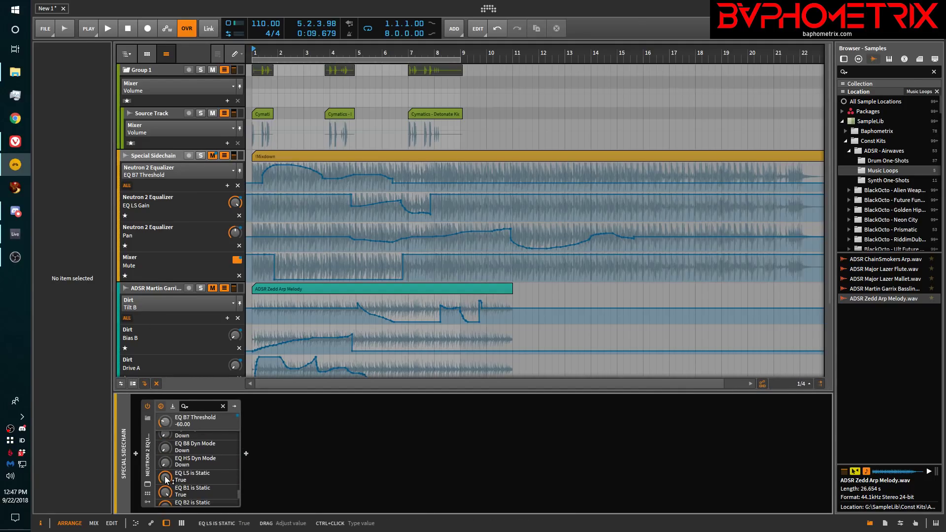
mouse_move(166, 480)
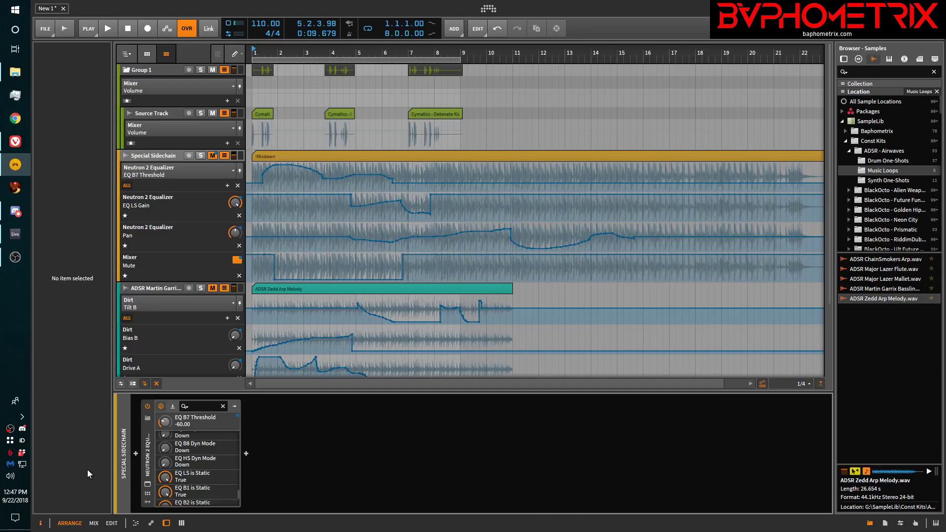
left_click(165, 491)
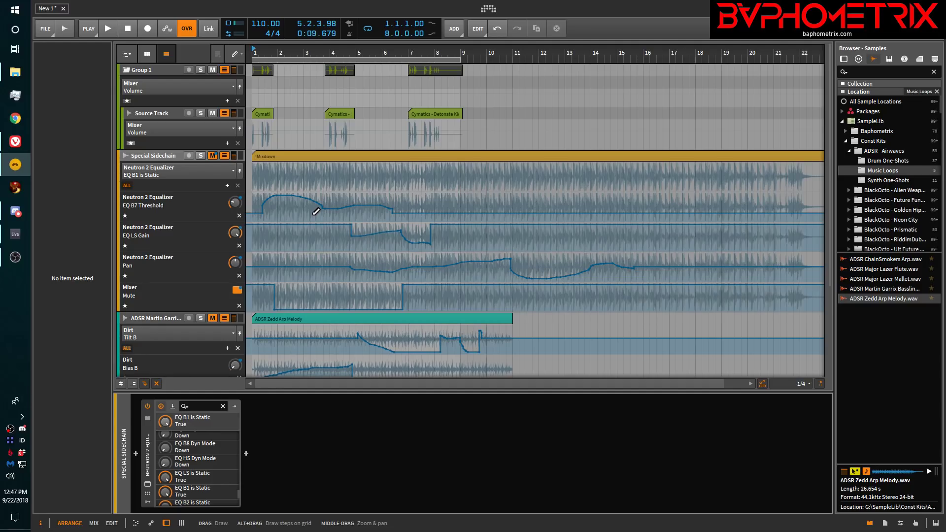
- Switch to Ableton Live and remove the Auto Filter Device On automation lane from the MEAT SNARE track
left_click(15, 232)
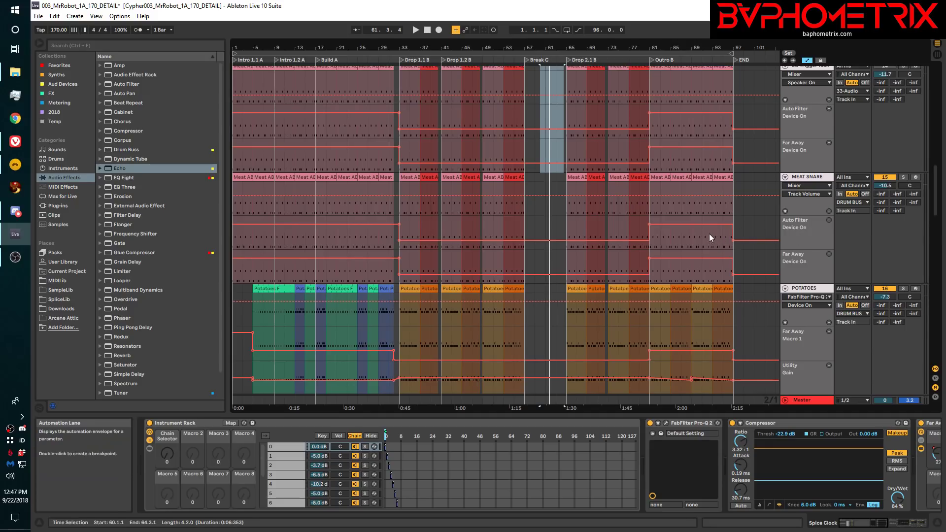
left_click(829, 220)
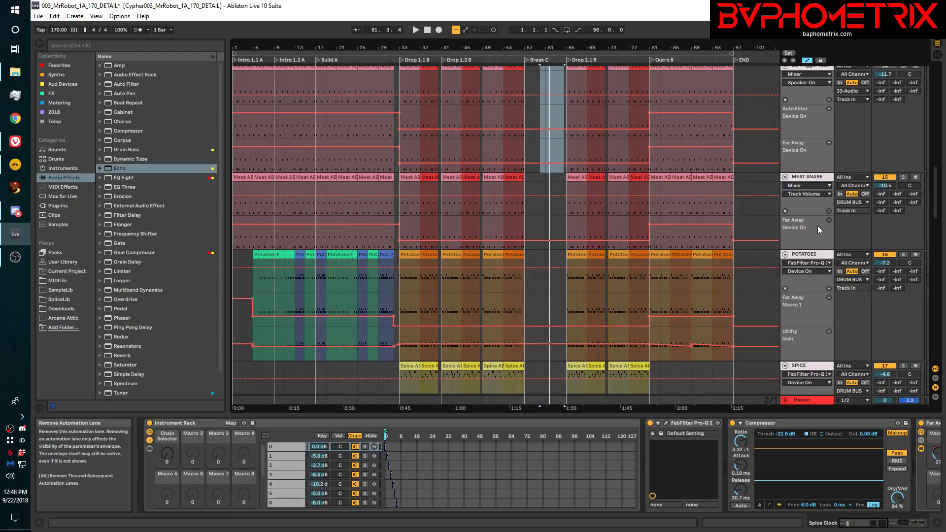
right_click(791, 226)
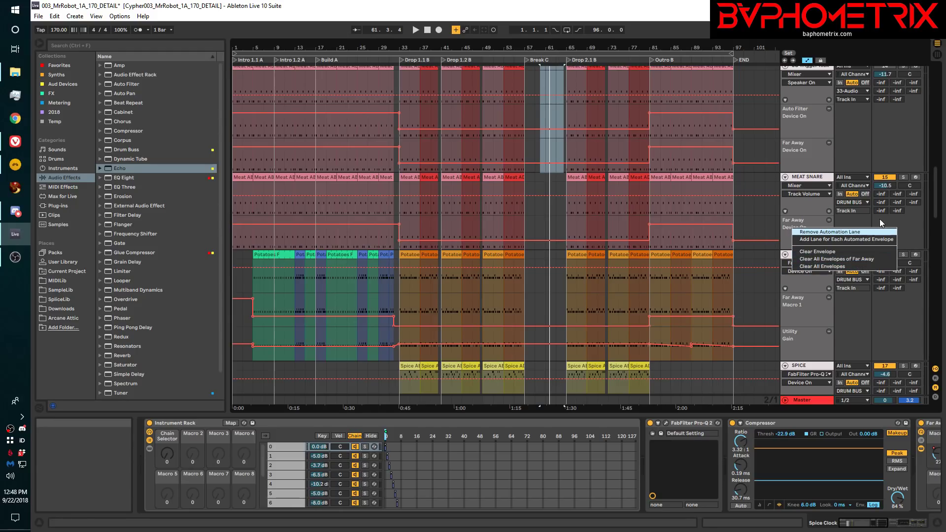
left_click(912, 225)
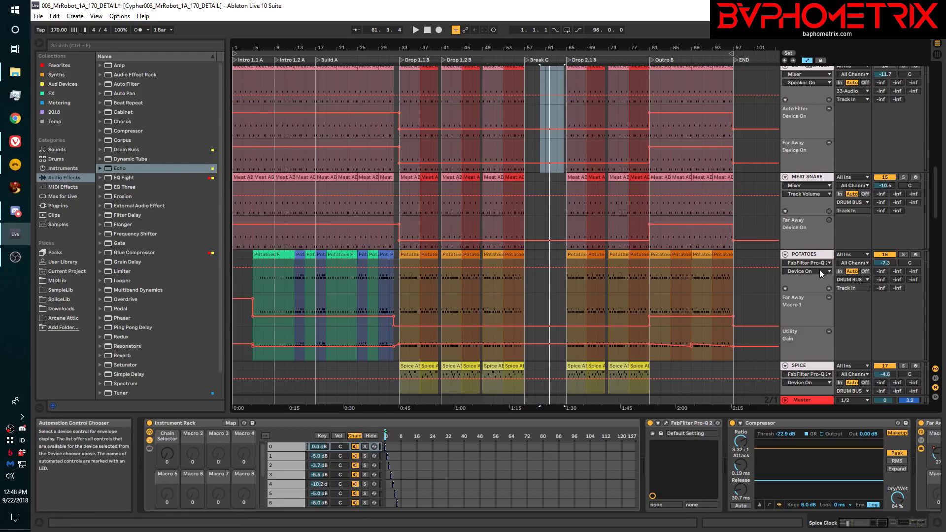
- Hide and show the MEAT SNARE track's additional automation lanes twice to examine how they collapse
left_click(784, 212)
left_click(784, 211)
left_click(785, 212)
left_click(784, 212)
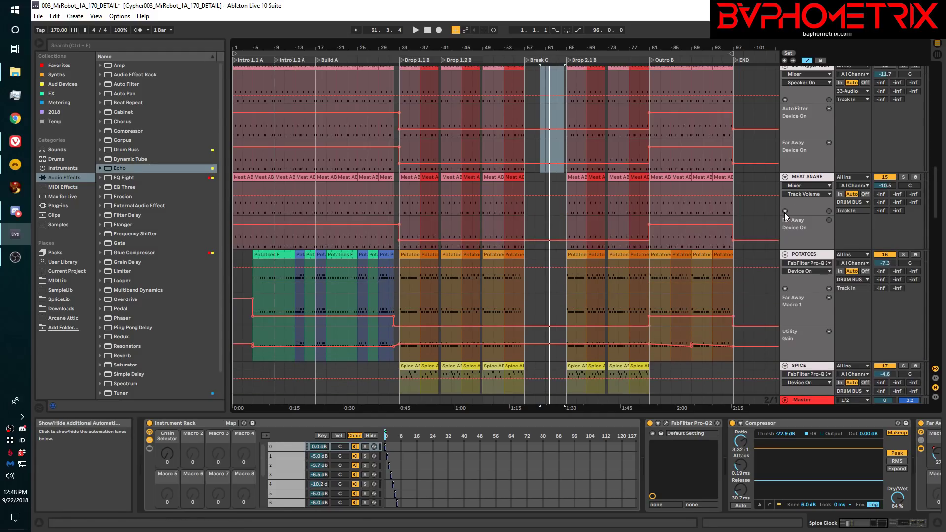
- Switch to Bitwig and cycle the Special Sidechain track's automation lane filter back to displaying all lanes
left_click(15, 167)
left_click(127, 186)
left_click(127, 186)
left_click(127, 186)
left_click(127, 186)
left_click(127, 186)
left_click(127, 186)
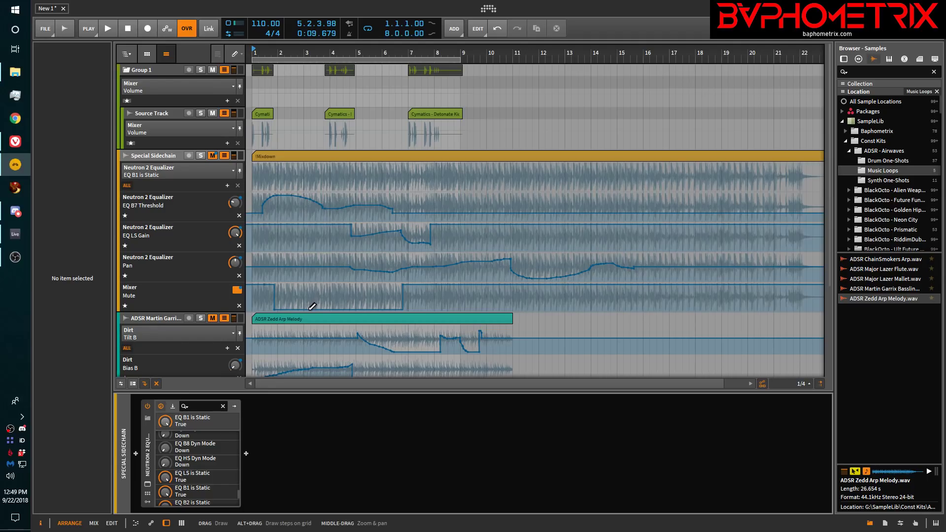
- Switch to Ableton Live, toggle the MEAT SNARE track's additional lanes, and add a lane for each of its automated envelopes
left_click(15, 234)
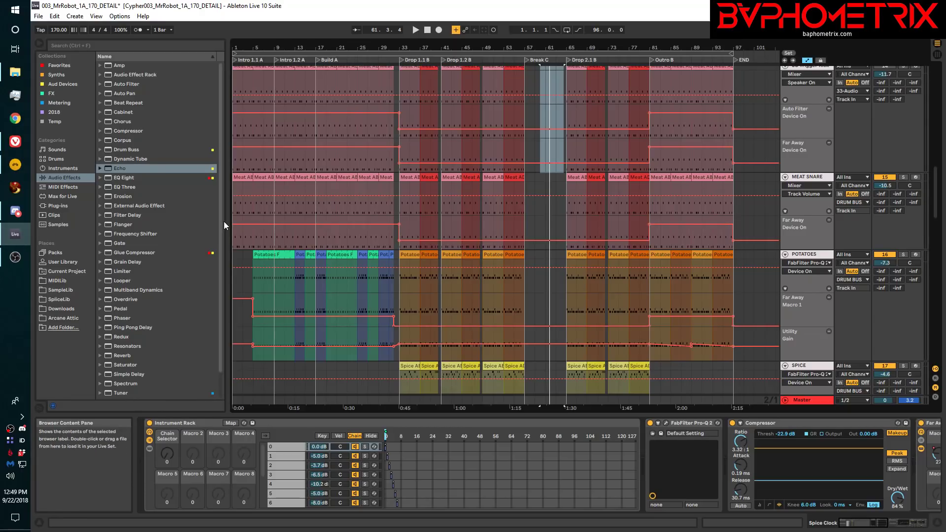
left_click(798, 177)
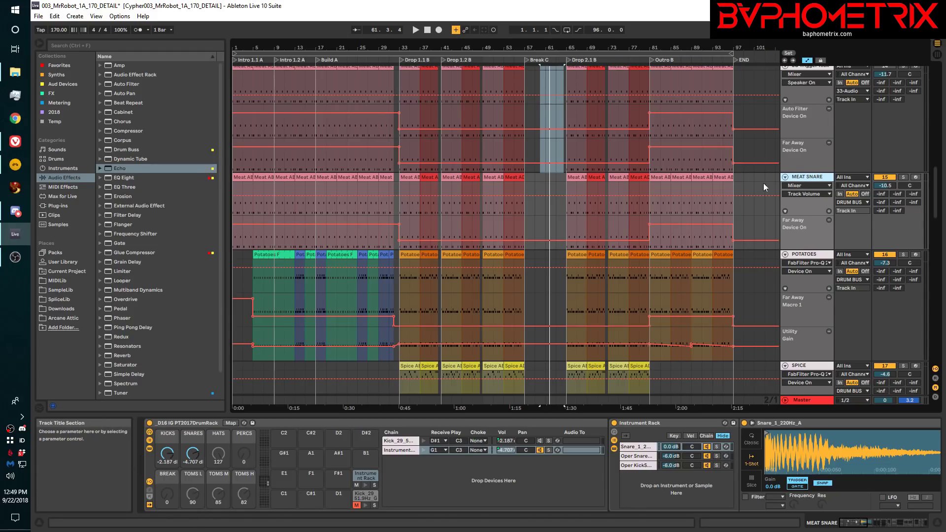
left_click(786, 211)
left_click(785, 211)
left_click(786, 211)
left_click(785, 211)
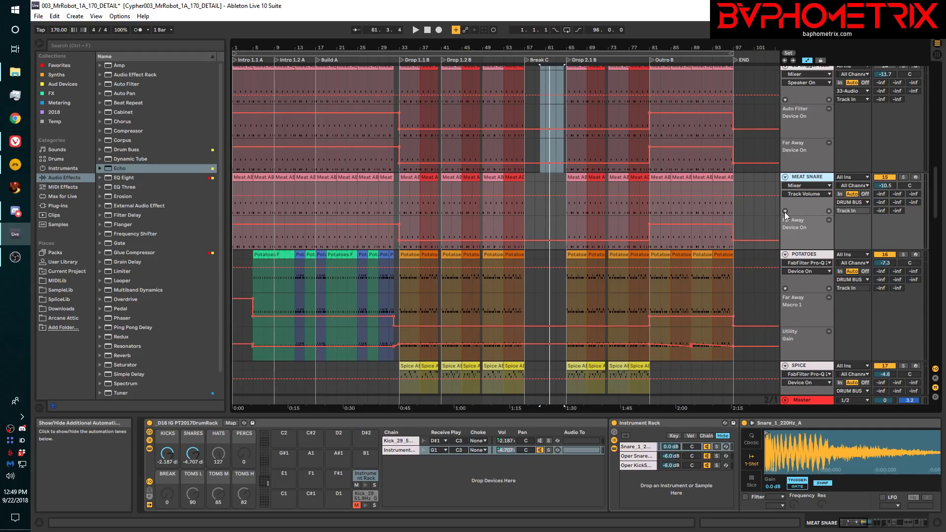
right_click(799, 206)
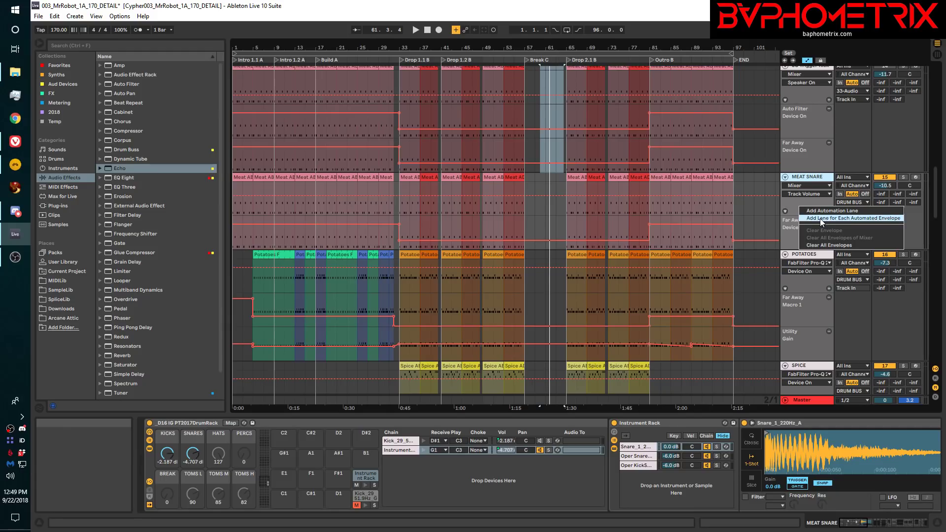
left_click(820, 218)
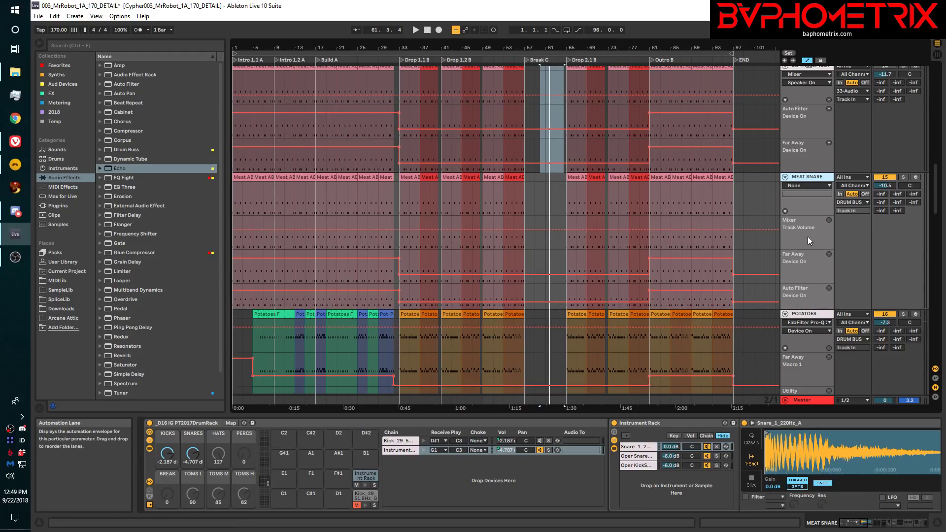
- Toggle the MEAT SNARE track's additional automation lanes and remove its Mixer Track Volume lane
left_click(784, 212)
left_click(784, 212)
left_click(784, 212)
left_click(785, 211)
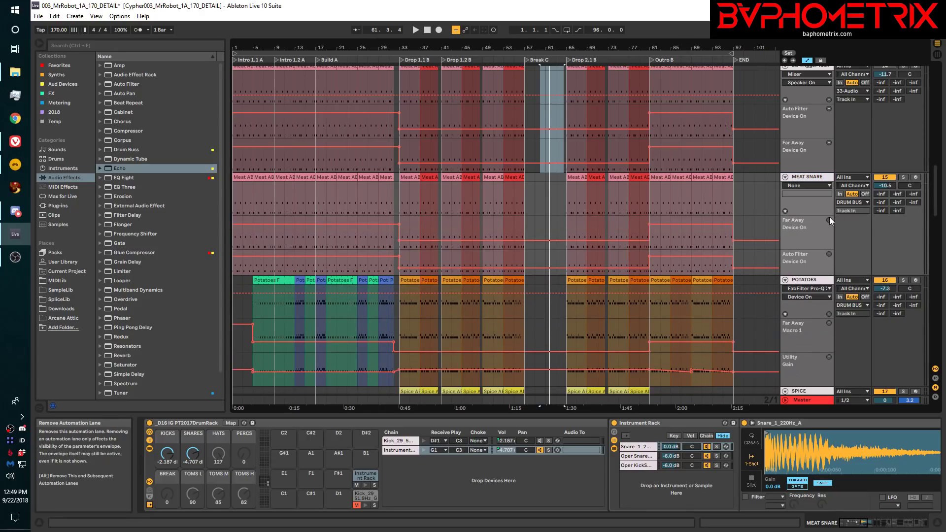
- Check the MEAT SNARE track's automation lane options, toggle its additional lanes, and remove the Far Away Device On lane
right_click(806, 205)
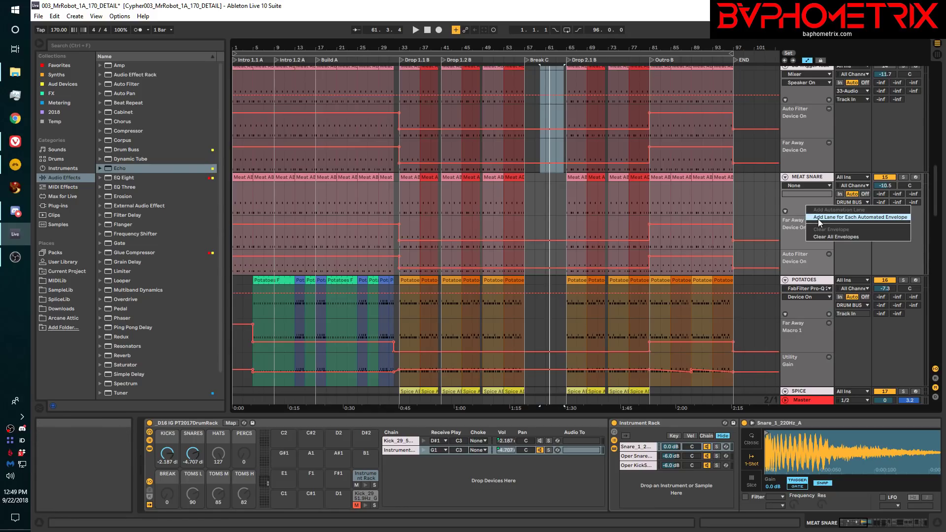
left_click(792, 200)
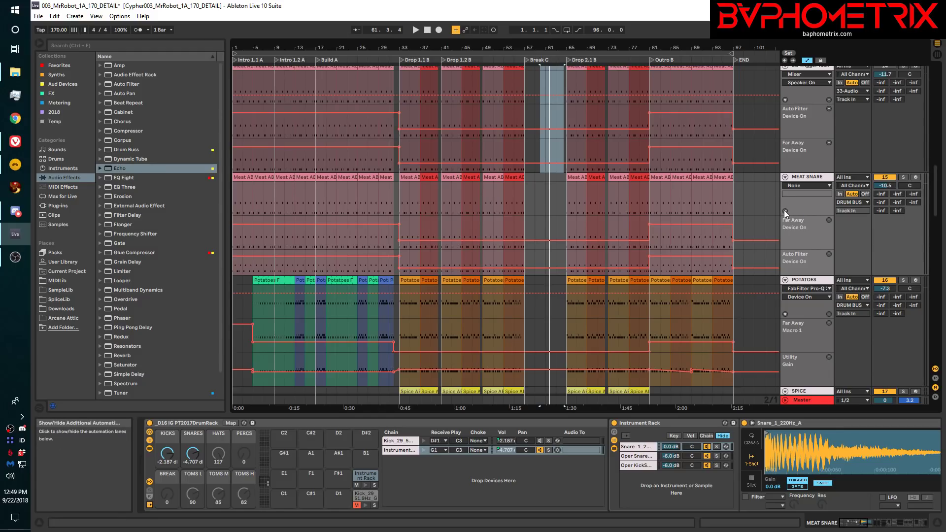
left_click(785, 213)
left_click(786, 213)
left_click(785, 213)
left_click(786, 213)
left_click(786, 213)
left_click(785, 212)
left_click(829, 221)
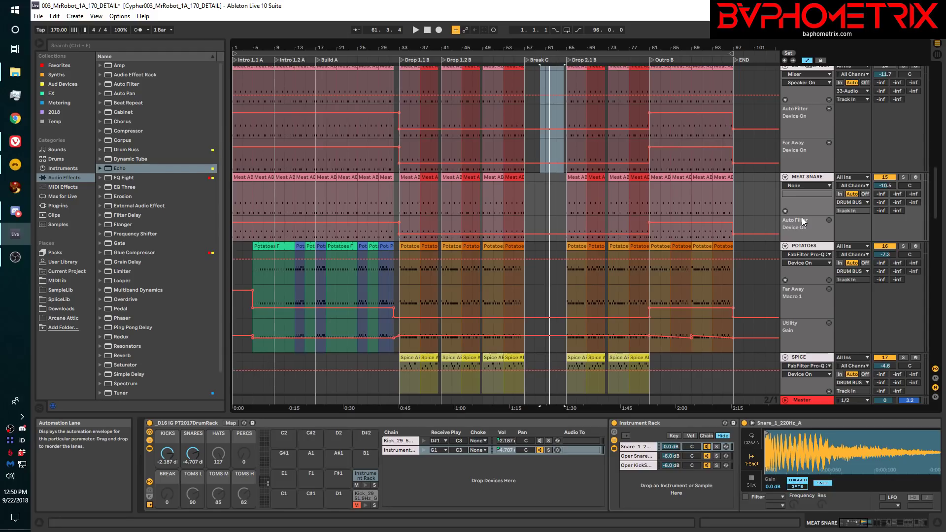
- Hide and show the additional automation lanes of the SC Trigger Kick and MEAT SNARE tracks to compare how they collapse
scroll(744, 197, "up", 10)
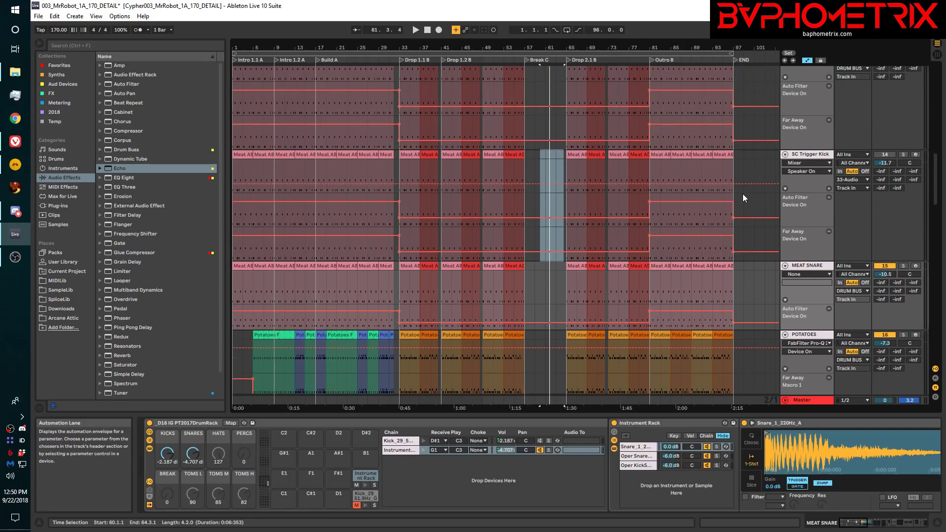
scroll(743, 197, "down", 10)
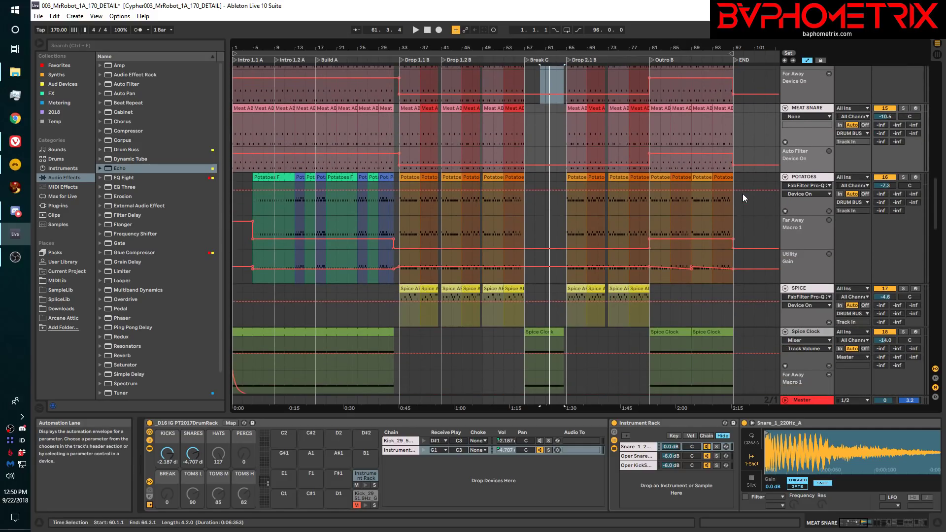
scroll(744, 194, "down", 3)
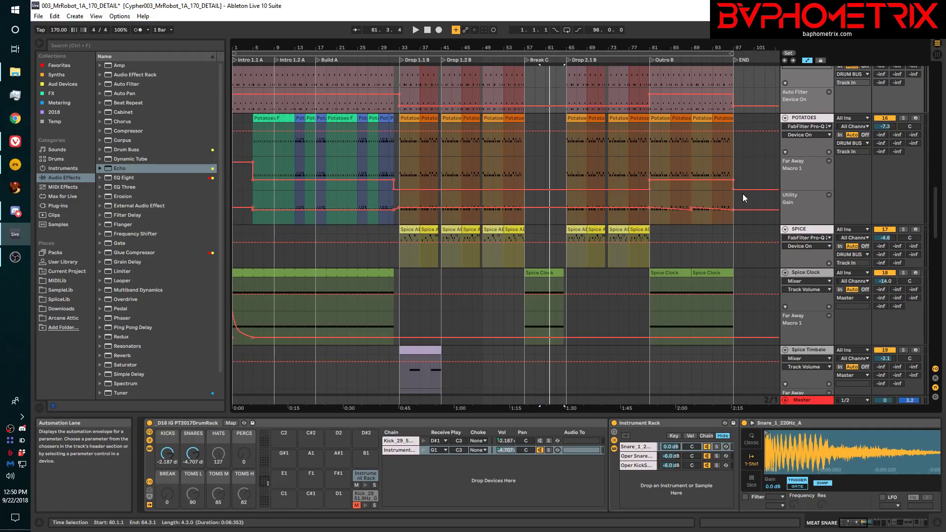
scroll(743, 194, "up", 7)
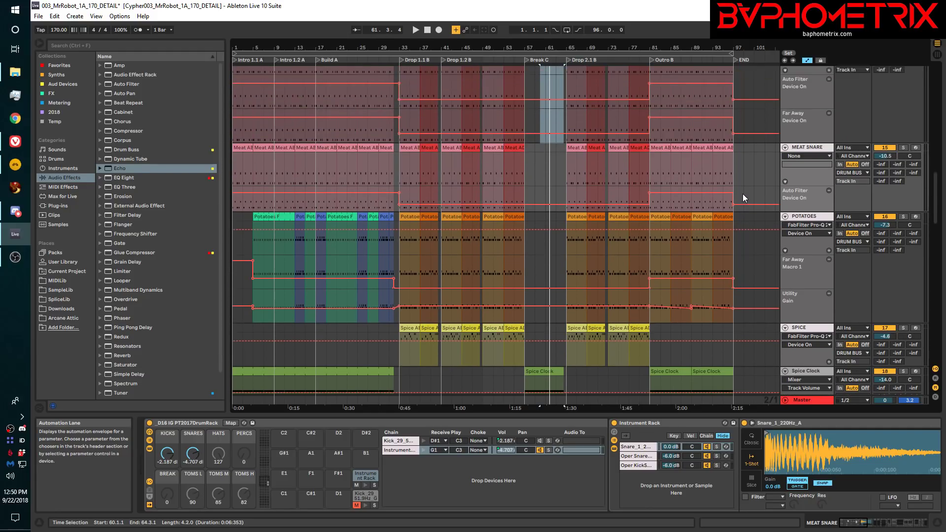
scroll(743, 197, "up", 2)
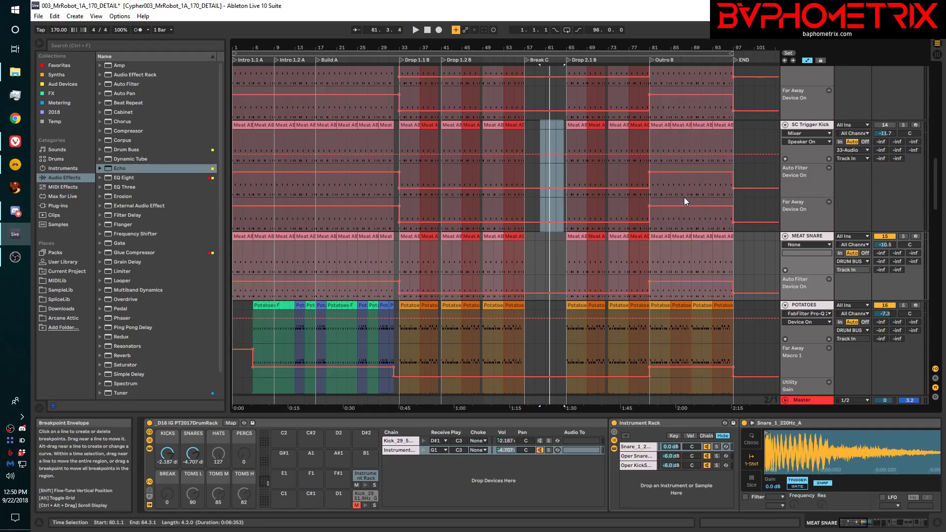
left_click(785, 158)
left_click(785, 158)
left_click(784, 159)
left_click(785, 159)
left_click(786, 270)
left_click(785, 271)
left_click(786, 270)
left_click(786, 270)
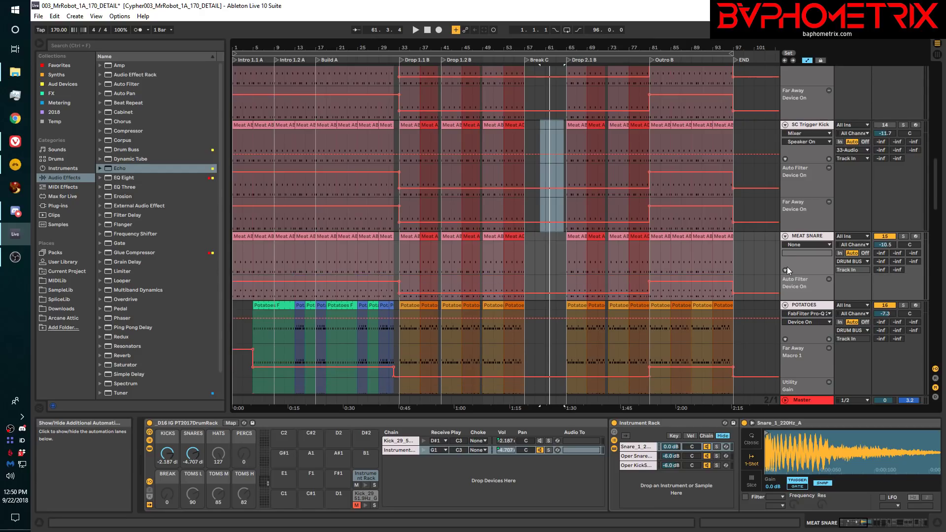
- Display the MEAT SNARE track's Track Panning automation and add a lane for each automated envelope
scroll(703, 242, "down", 2)
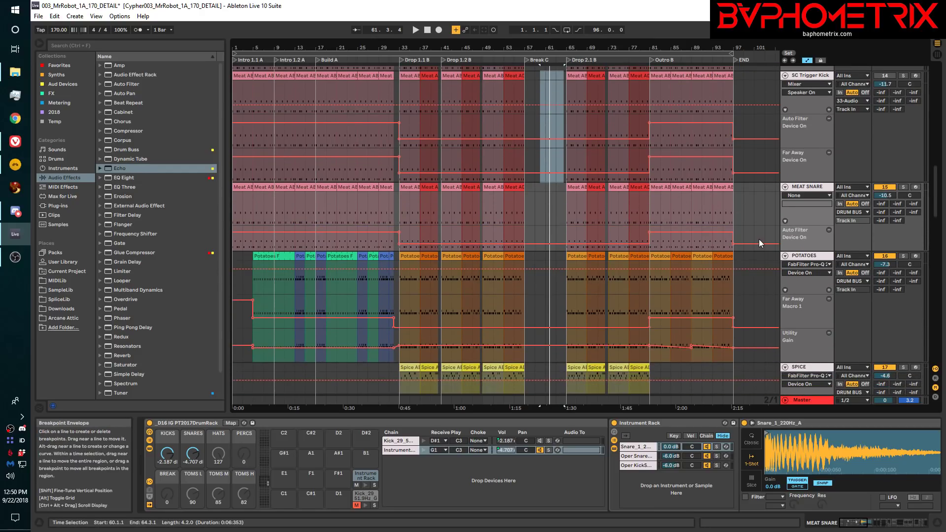
right_click(806, 216)
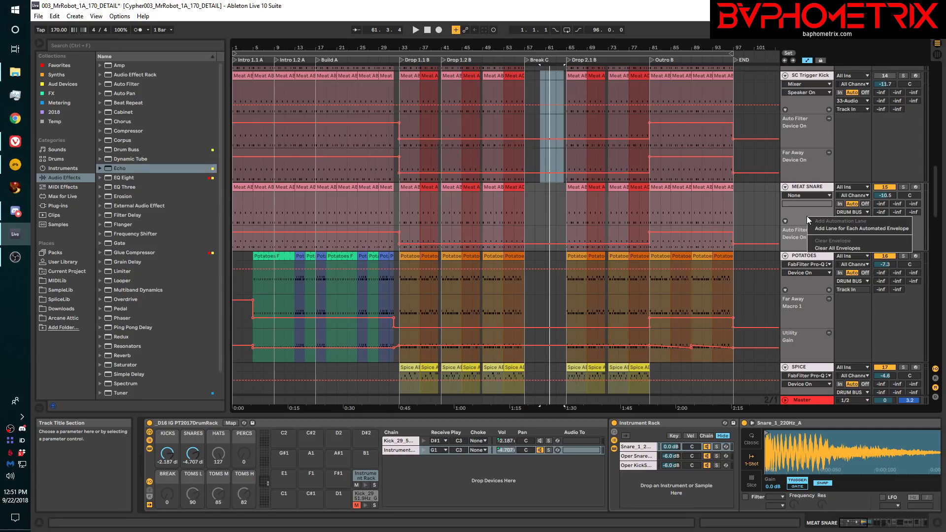
left_click(803, 215)
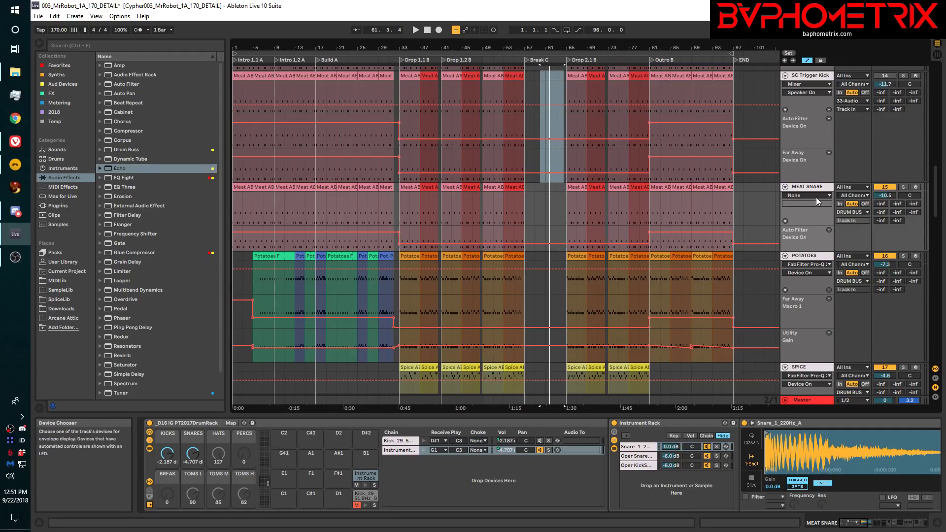
left_click(886, 194)
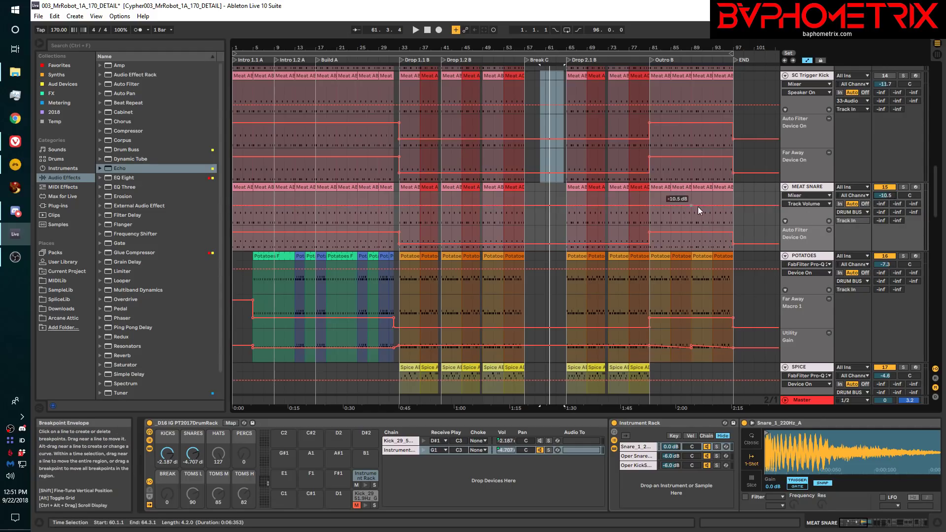
left_click(910, 195)
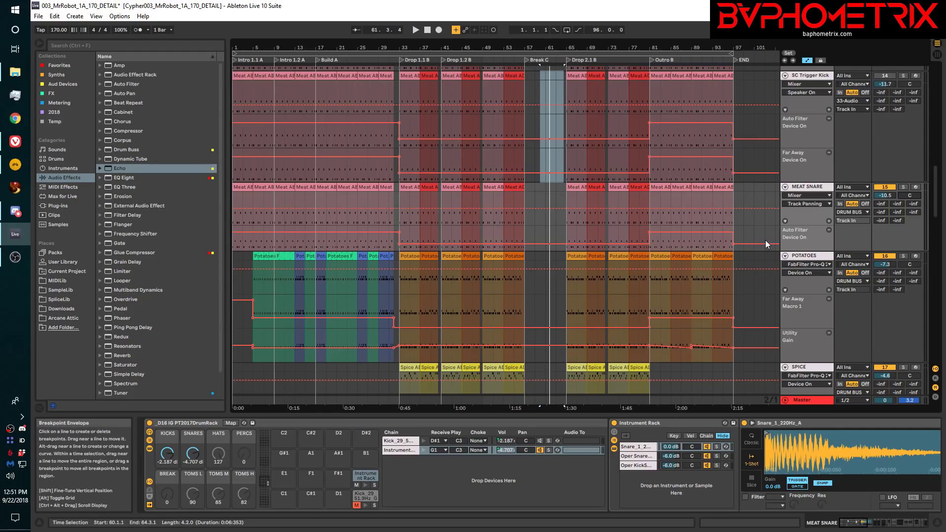
right_click(803, 214)
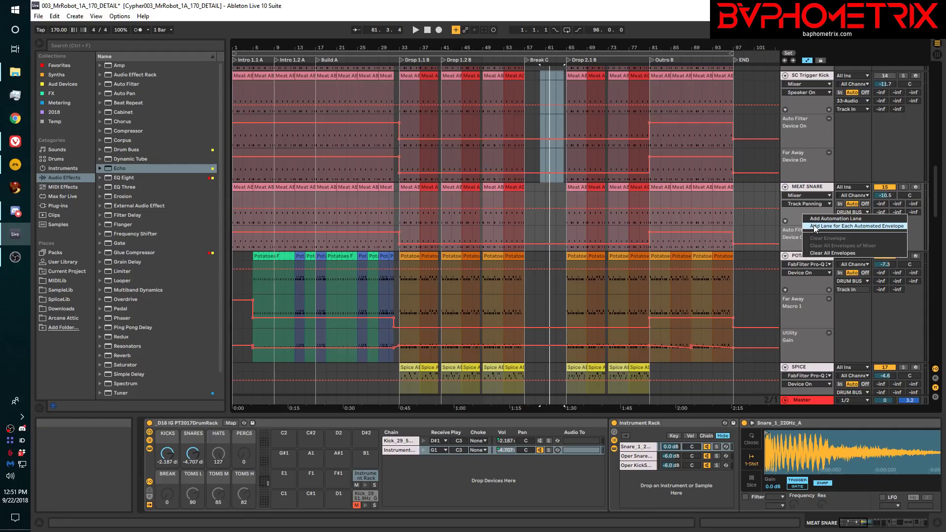
left_click(814, 226)
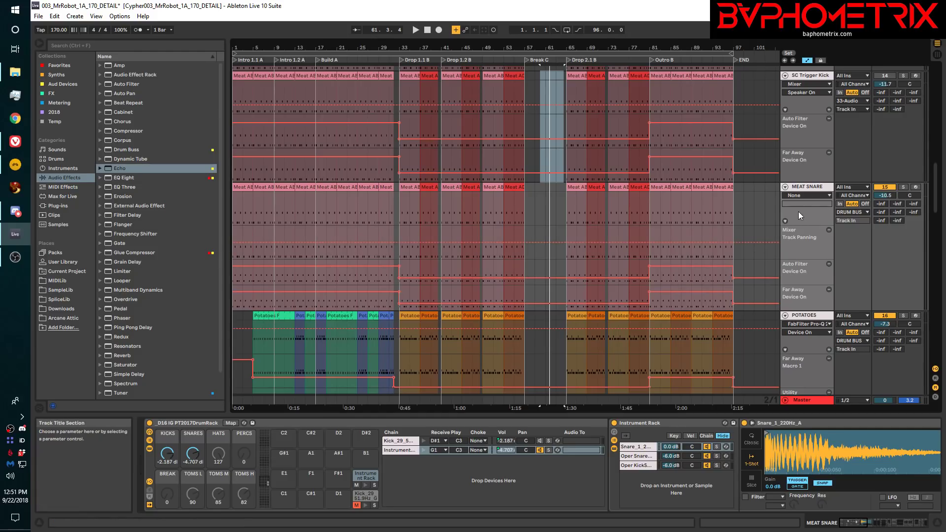
- Hide and show the MEAT SNARE track's lanes twice, and remove its Mixer Track Panning lane
left_click(785, 221)
left_click(786, 221)
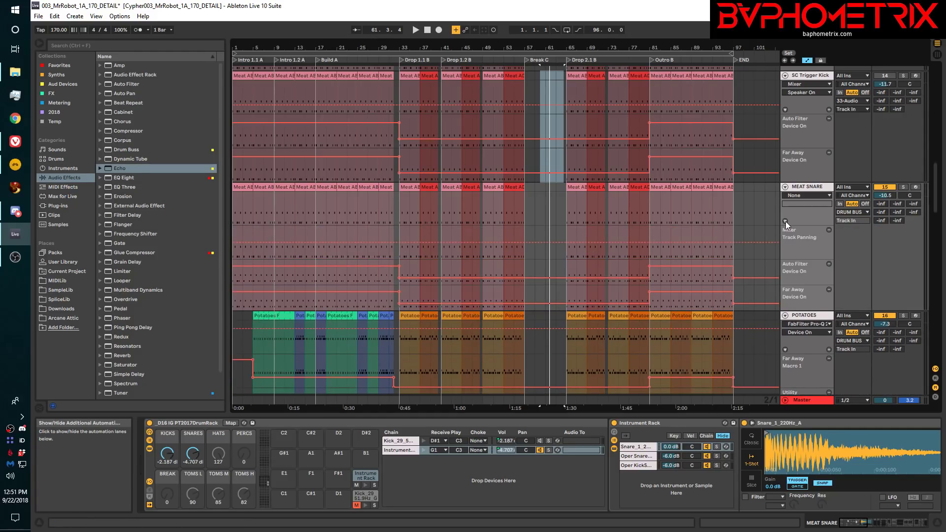
left_click(785, 221)
left_click(786, 221)
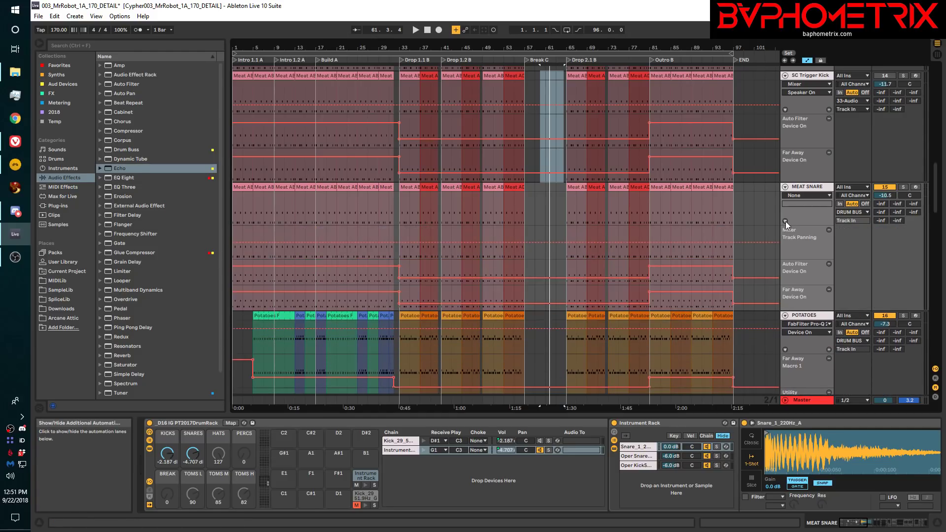
left_click(829, 229)
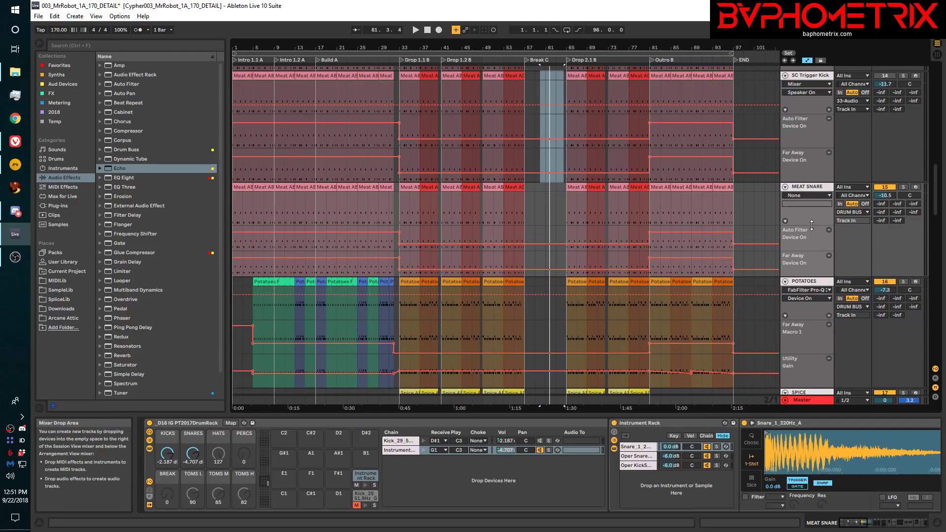
- Examine how the automation lanes are laid out across the other tracks in the arrangement
scroll(747, 237, "down", 10)
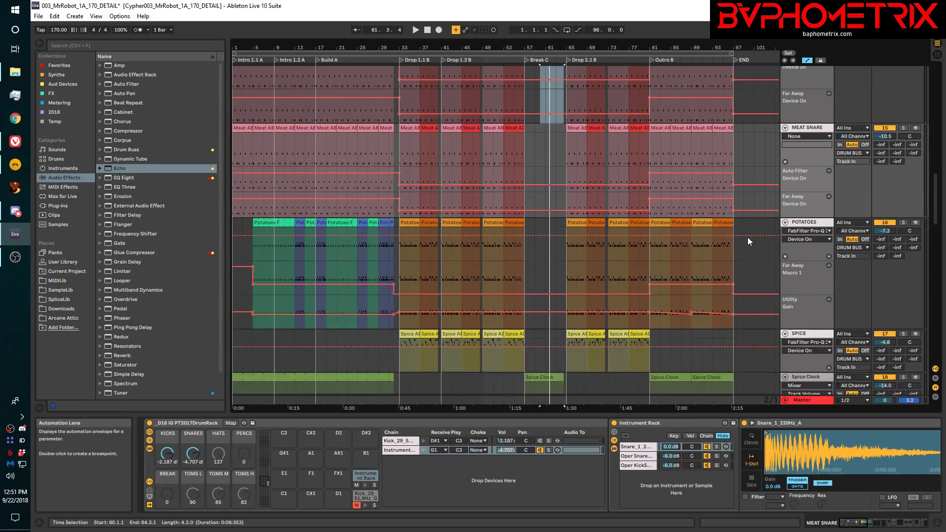
scroll(747, 238, "down", 15)
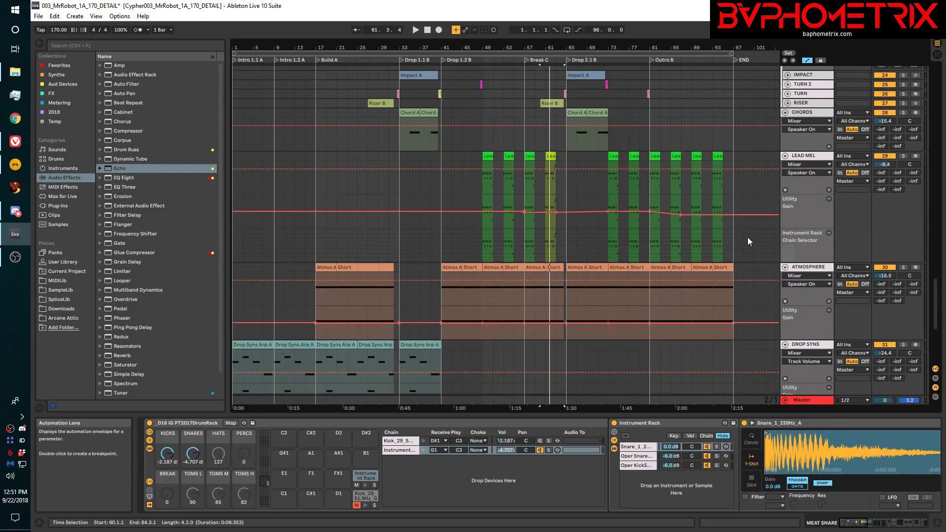
scroll(747, 237, "up", 10)
scroll(747, 237, "up", 12)
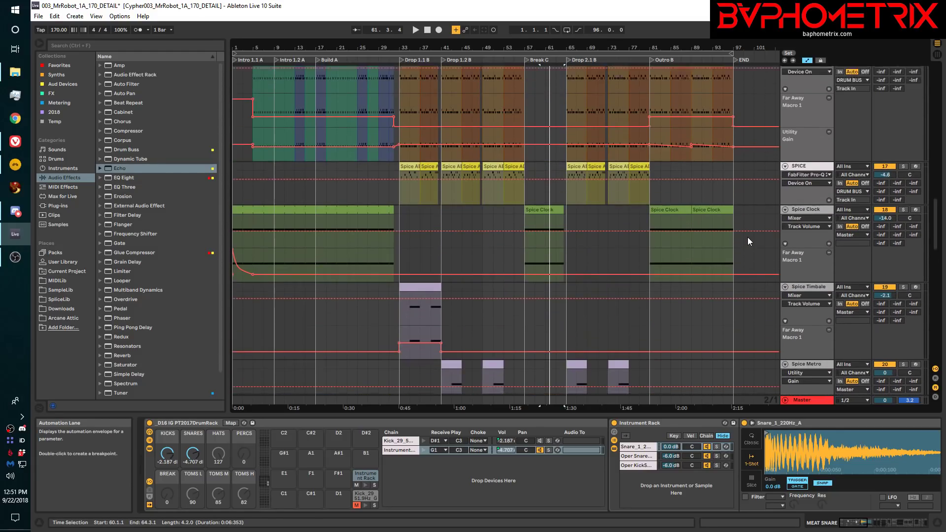
scroll(747, 237, "up", 10)
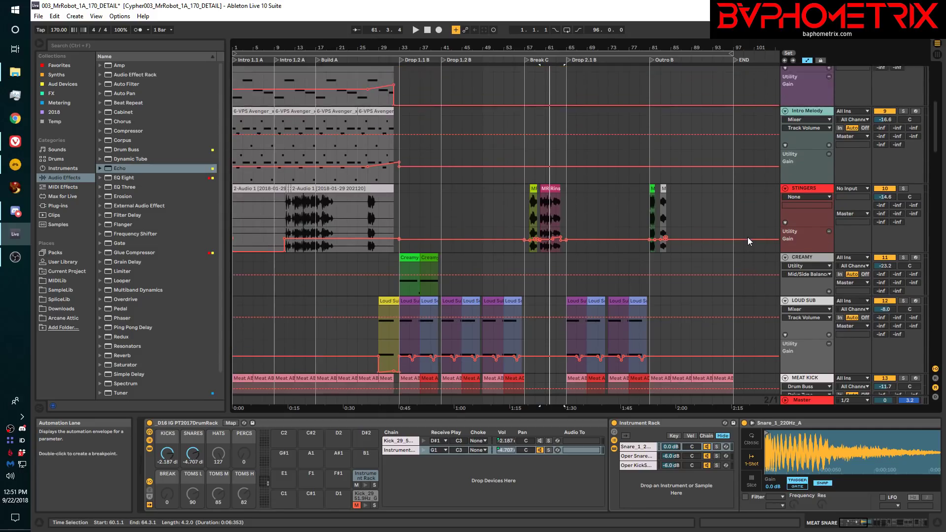
scroll(748, 241, "down", 5)
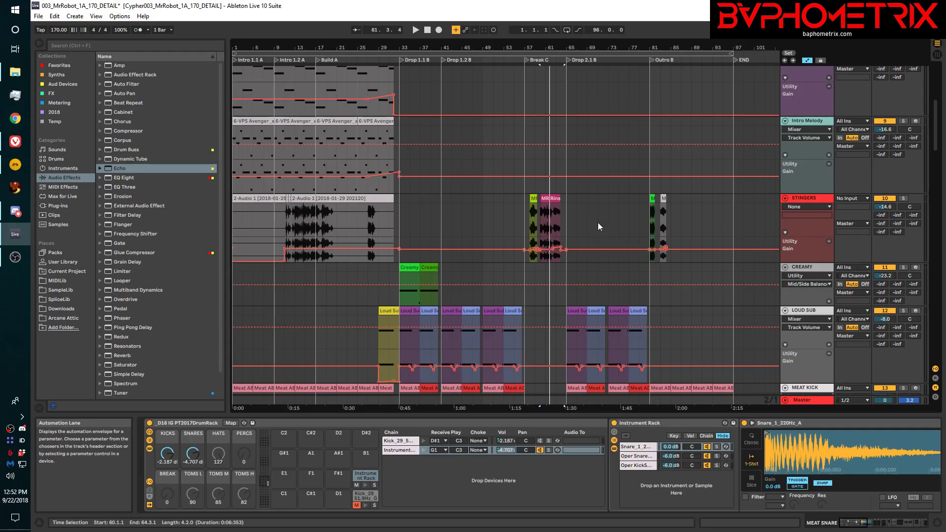
- Switch to Bitwig and hide and show all automation lanes of the Special Sidechain track
left_click(16, 164)
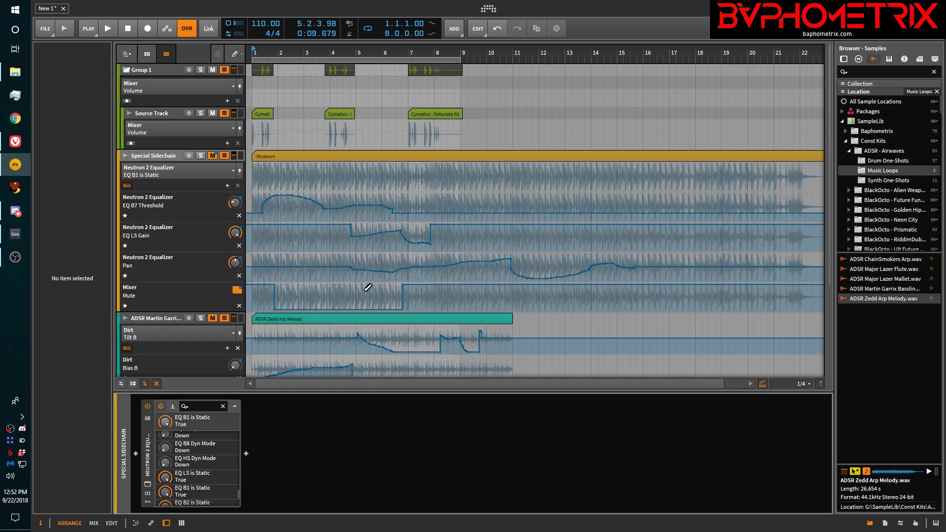
left_click(127, 186)
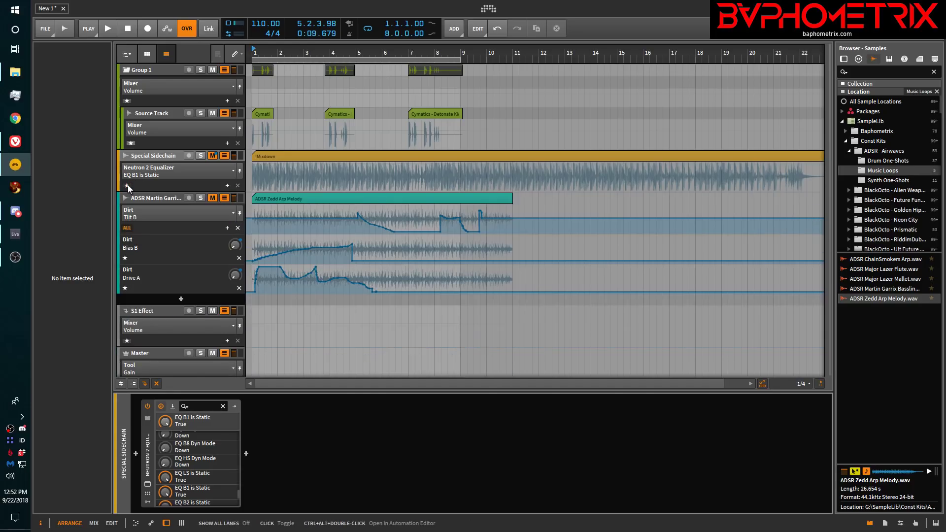
left_click(128, 187)
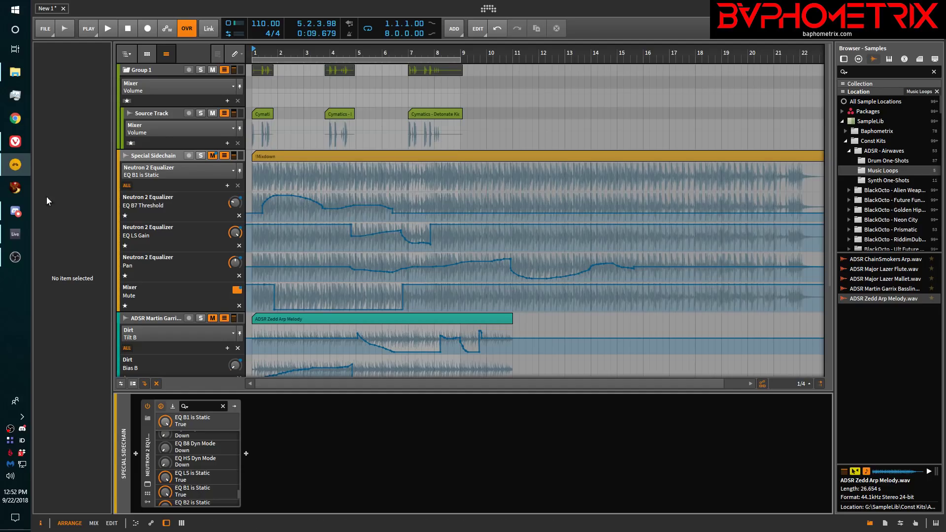
- Switch to The Bitwig Handbook in the browser and highlight the Top 12 pros on exact automation values and sidechain routing for review
left_click(16, 141)
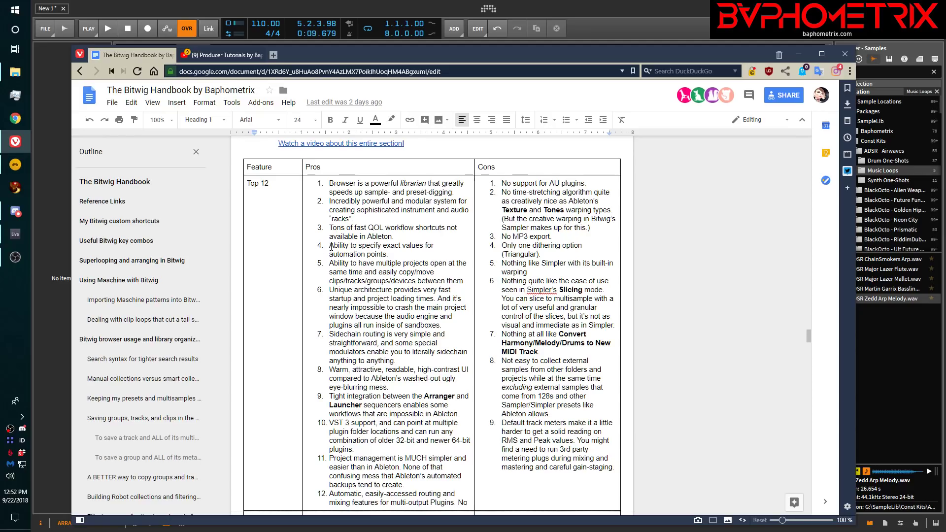
left_click_drag(330, 247, 394, 258)
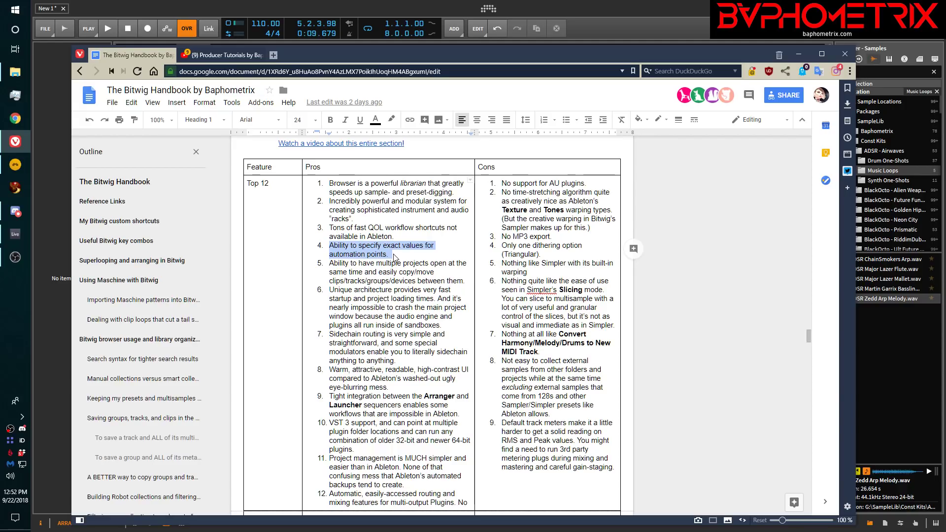
left_click_drag(328, 334, 418, 364)
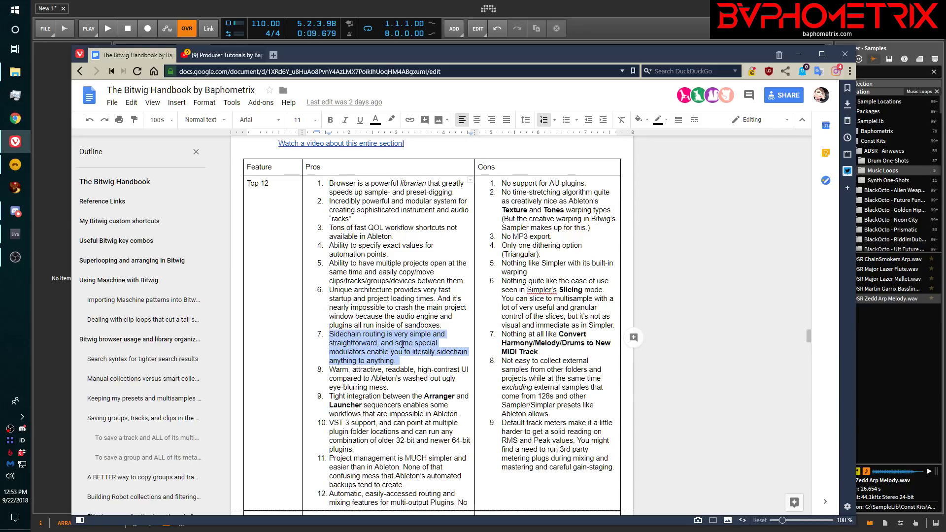
scroll(402, 344, "down", 3)
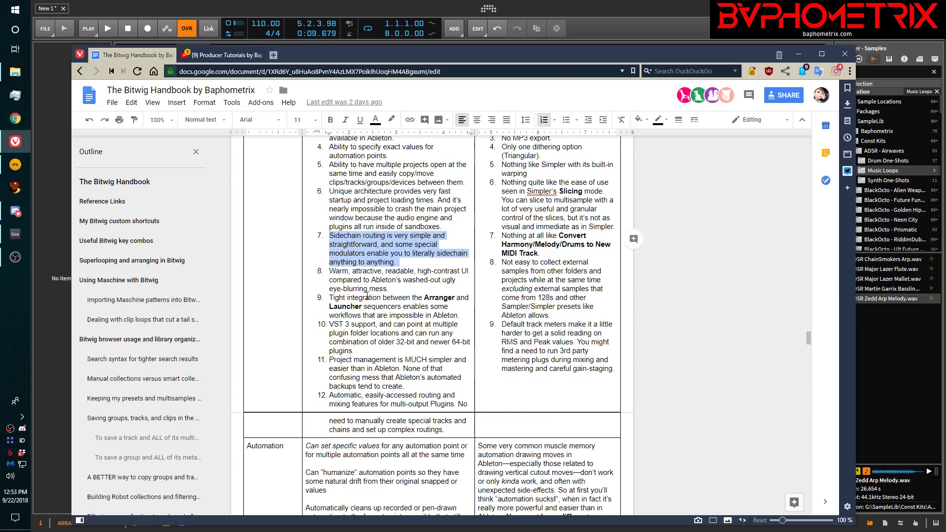
scroll(367, 296, "up", 4)
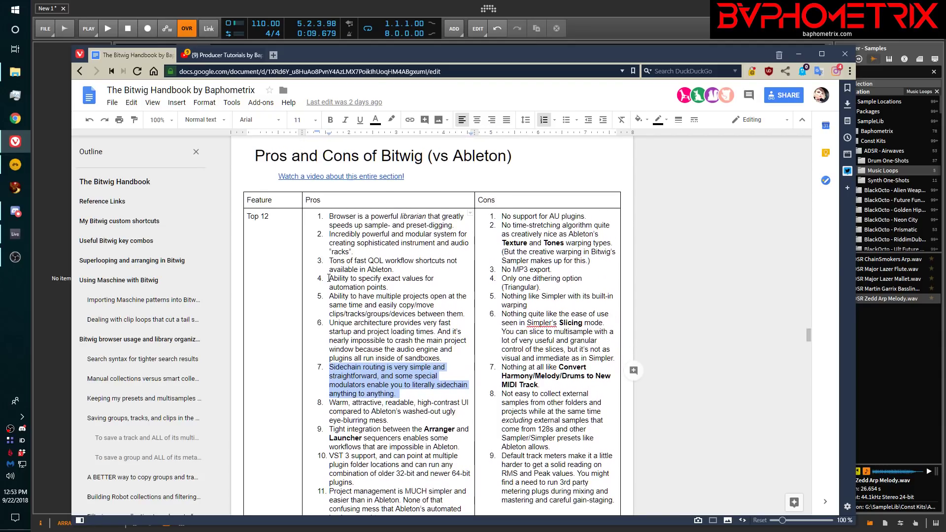
left_click_drag(328, 278, 396, 290)
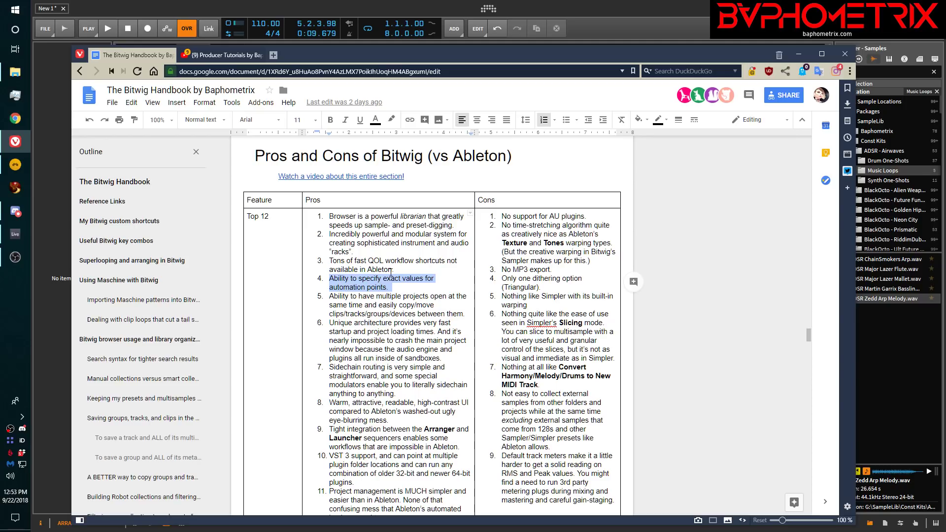
scroll(390, 271, "down", 4)
scroll(391, 266, "up", 3)
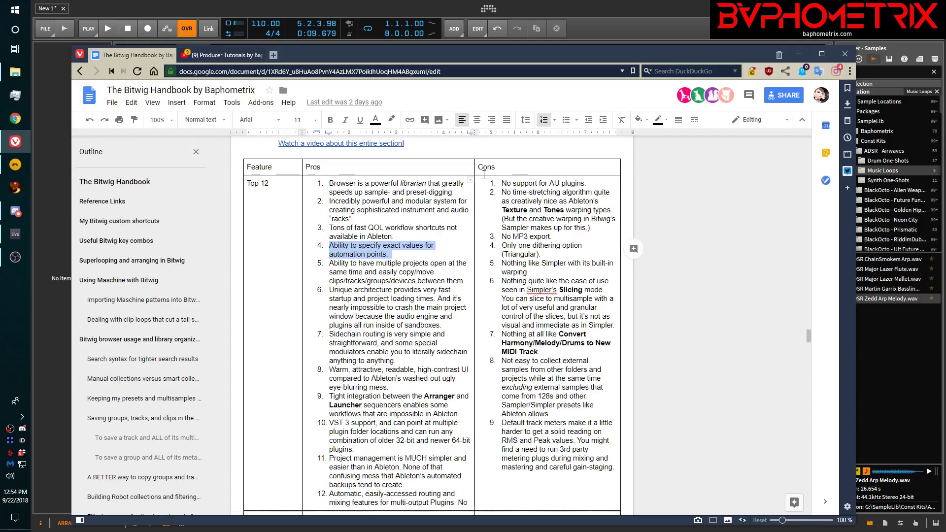
- Switch to Bitwig and back to The Bitwig Handbook, and go to the beginning of the document
left_click(546, 8)
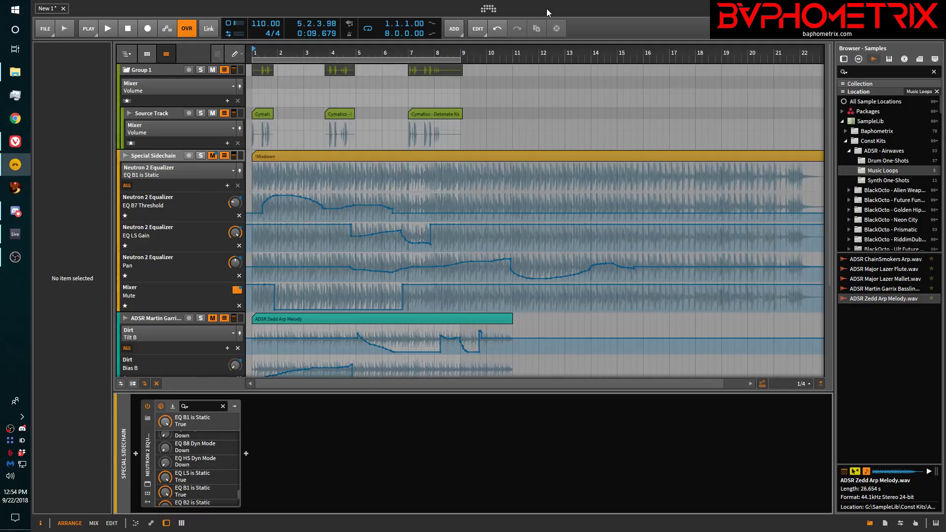
left_click(16, 143)
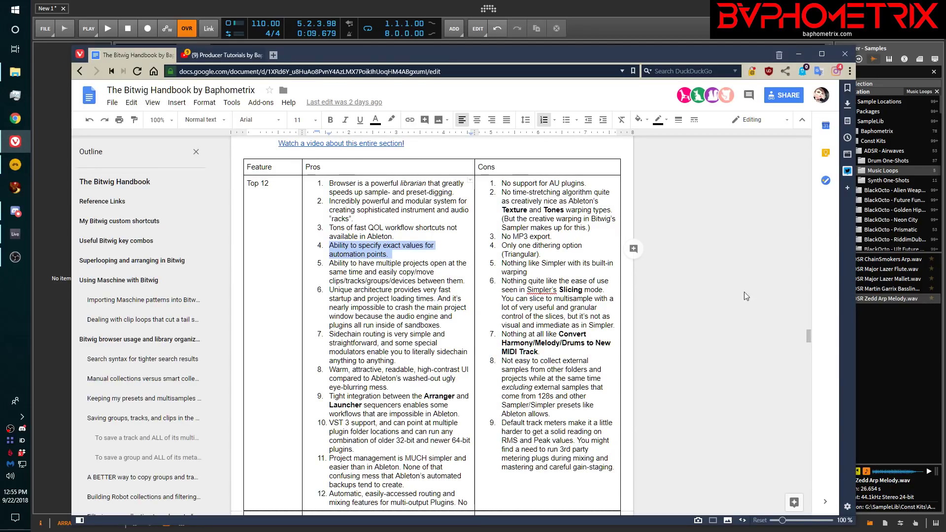
left_click_drag(810, 335, 812, 138)
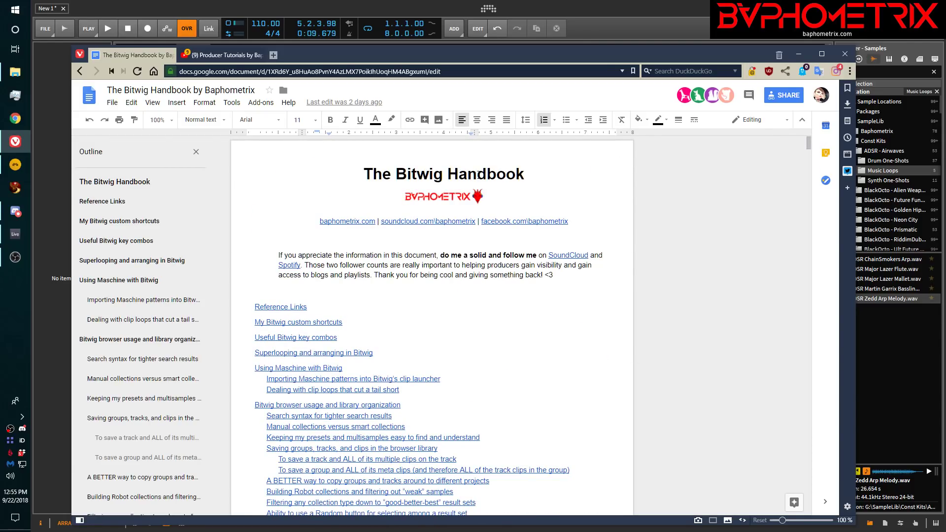